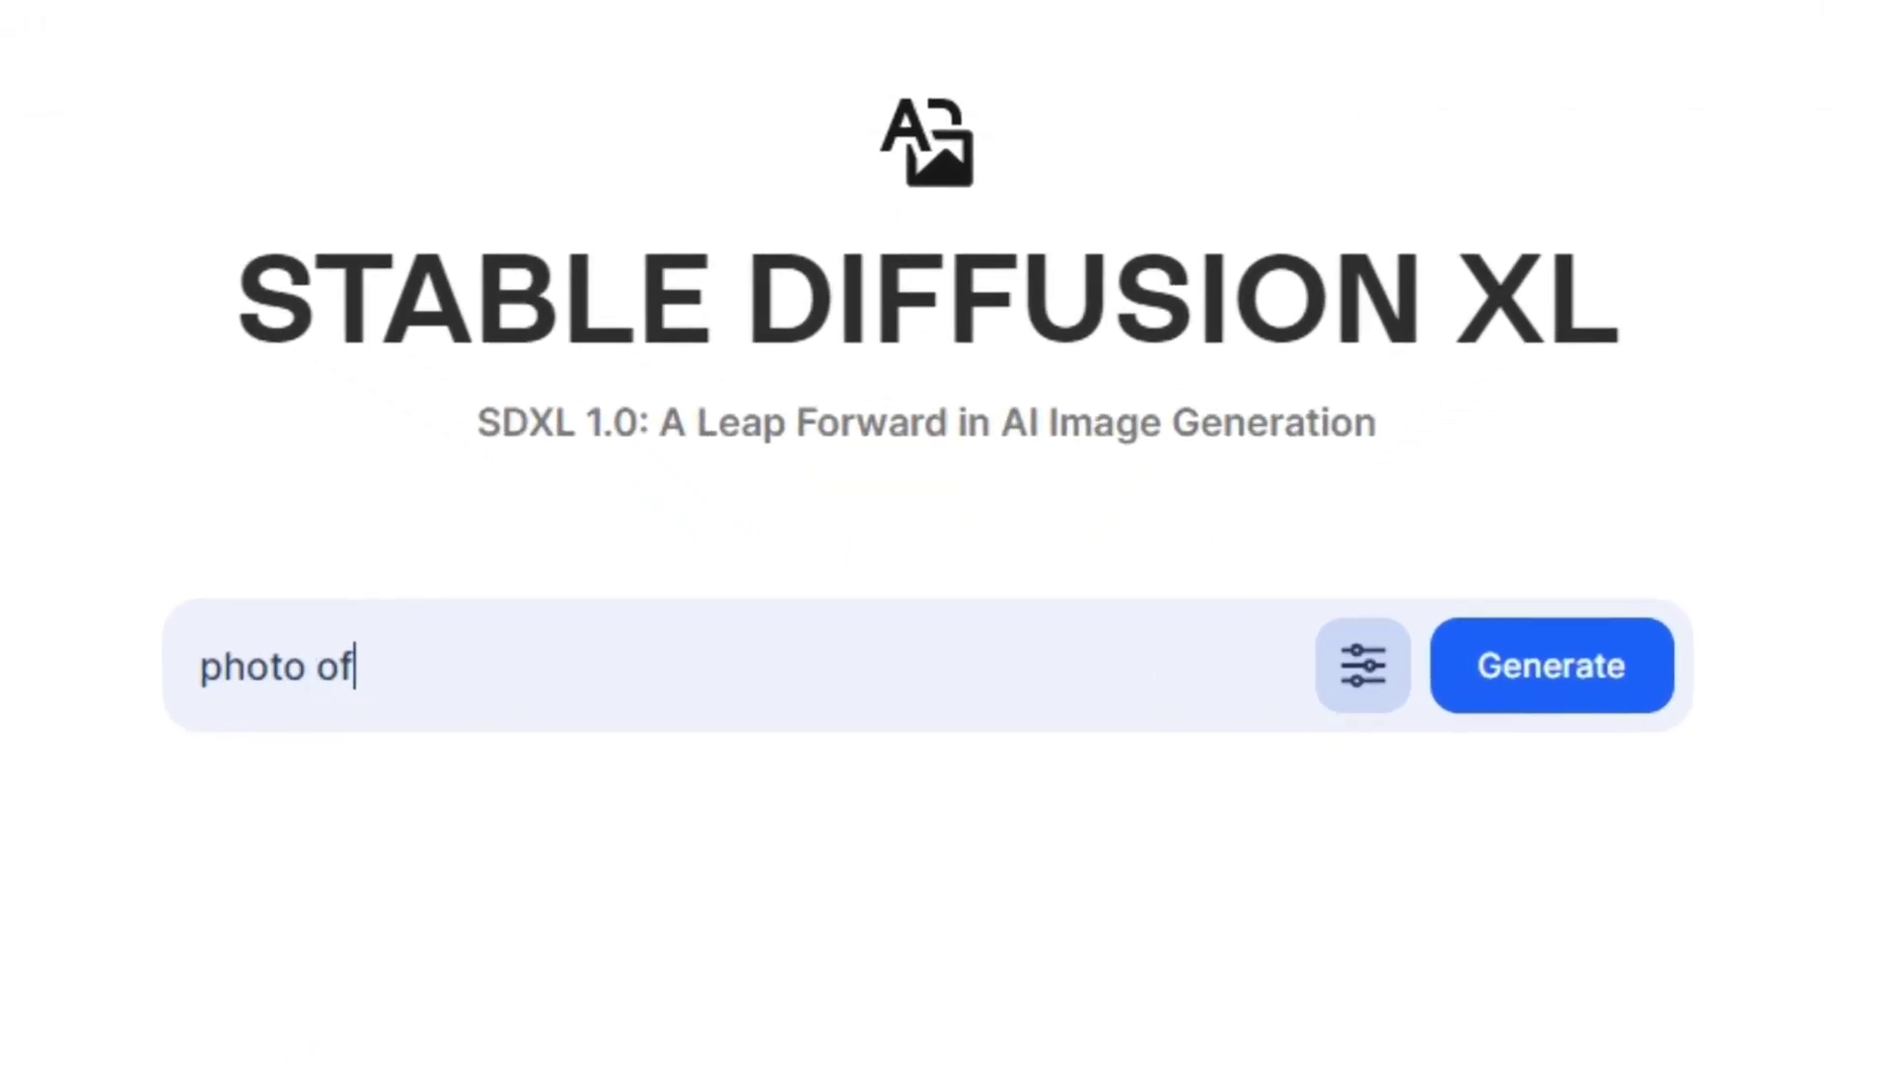
Step: Extend the image prompt "photo of" with "a women in forest , hy"
type("a women in fore")
type("st , hy")
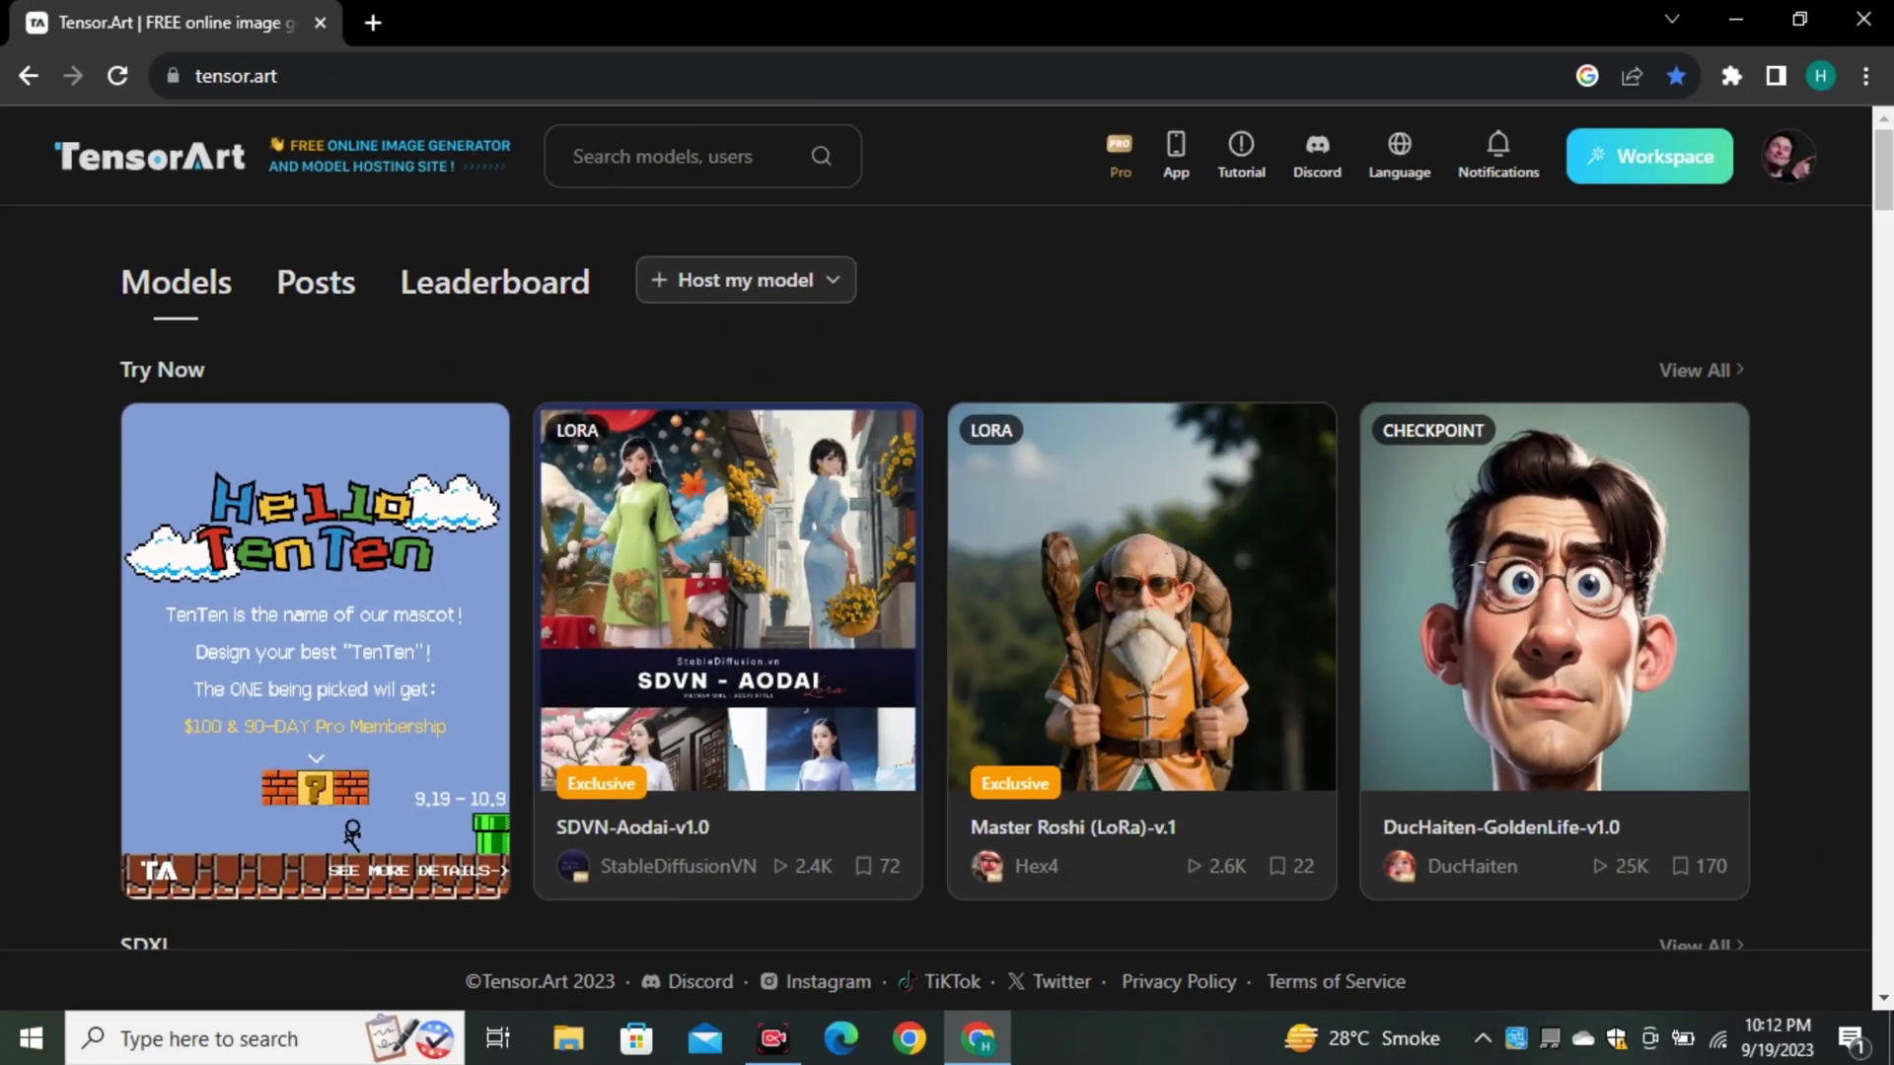
Step: Browse the TensorArt home page's model sections and trending list for available checkpoints and LoRAs
scroll(947, 577, "down", 4)
scroll(947, 577, "down", 7)
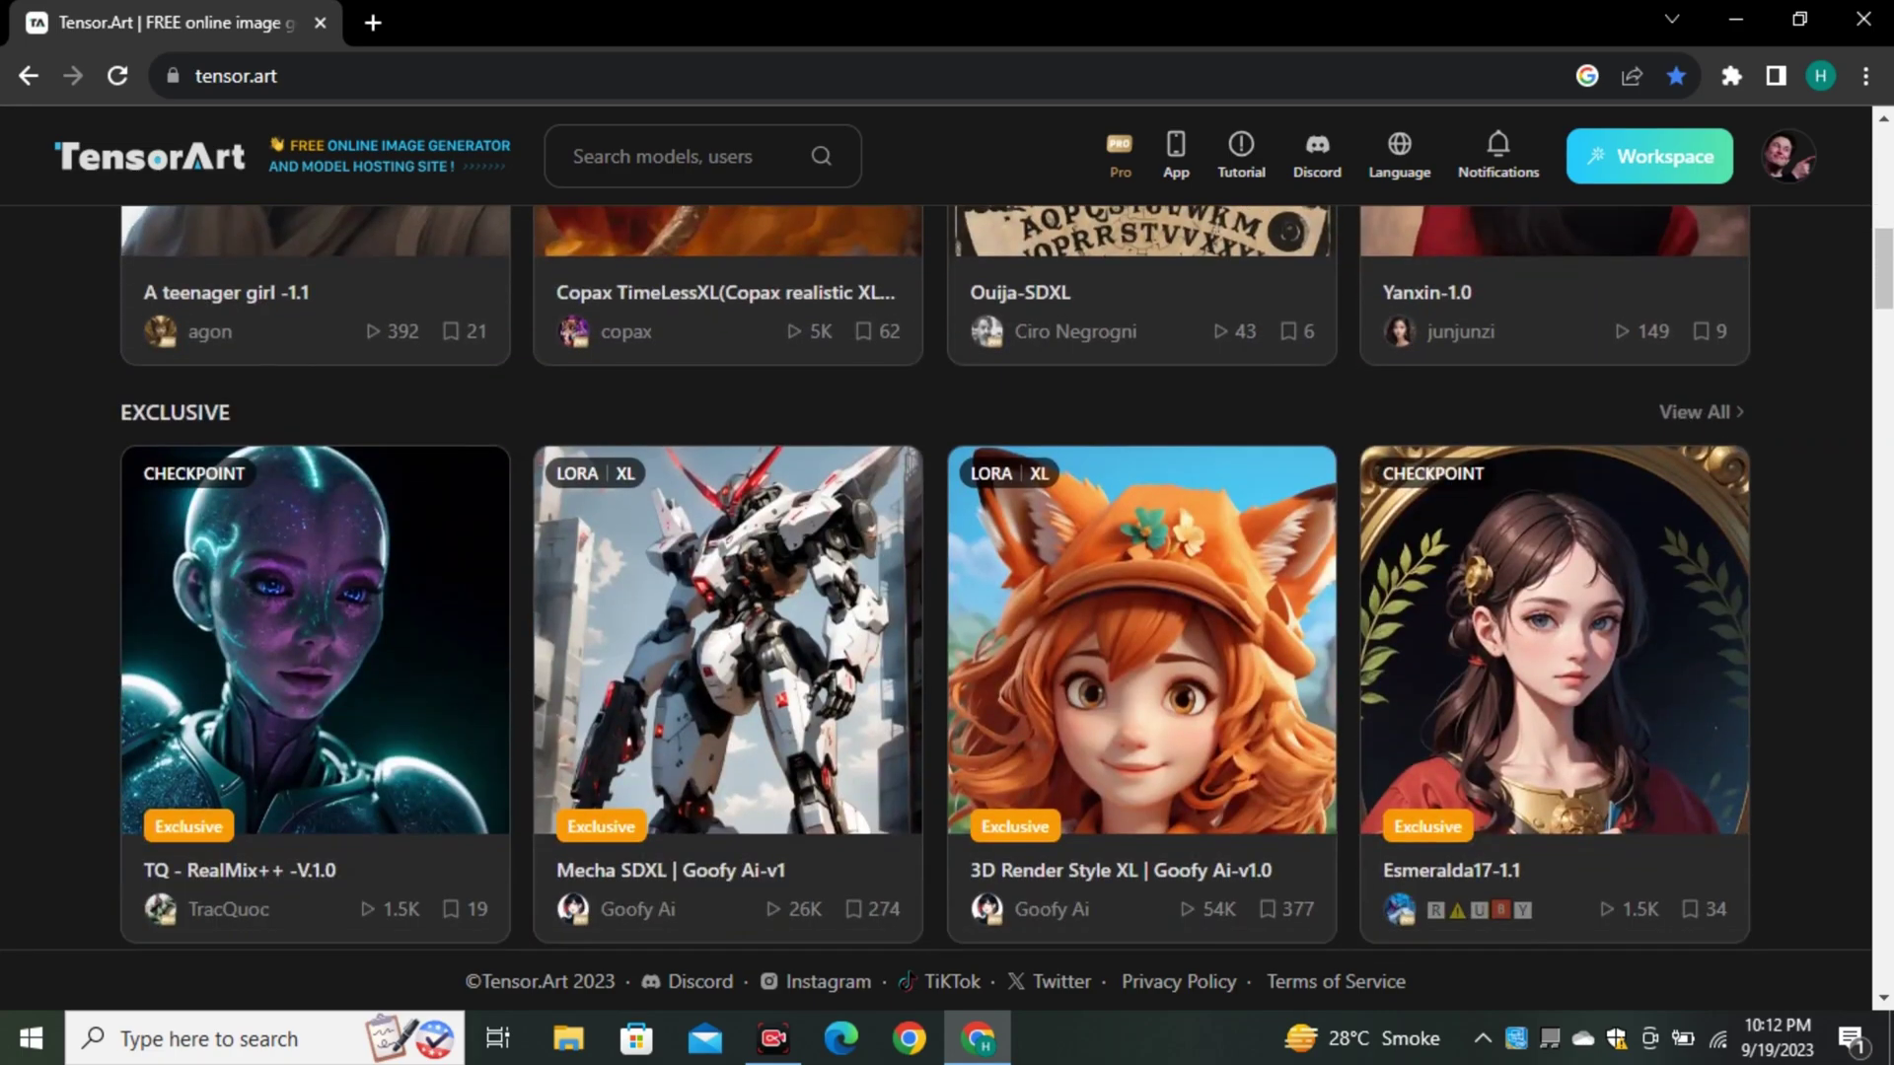
scroll(947, 577, "down", 4)
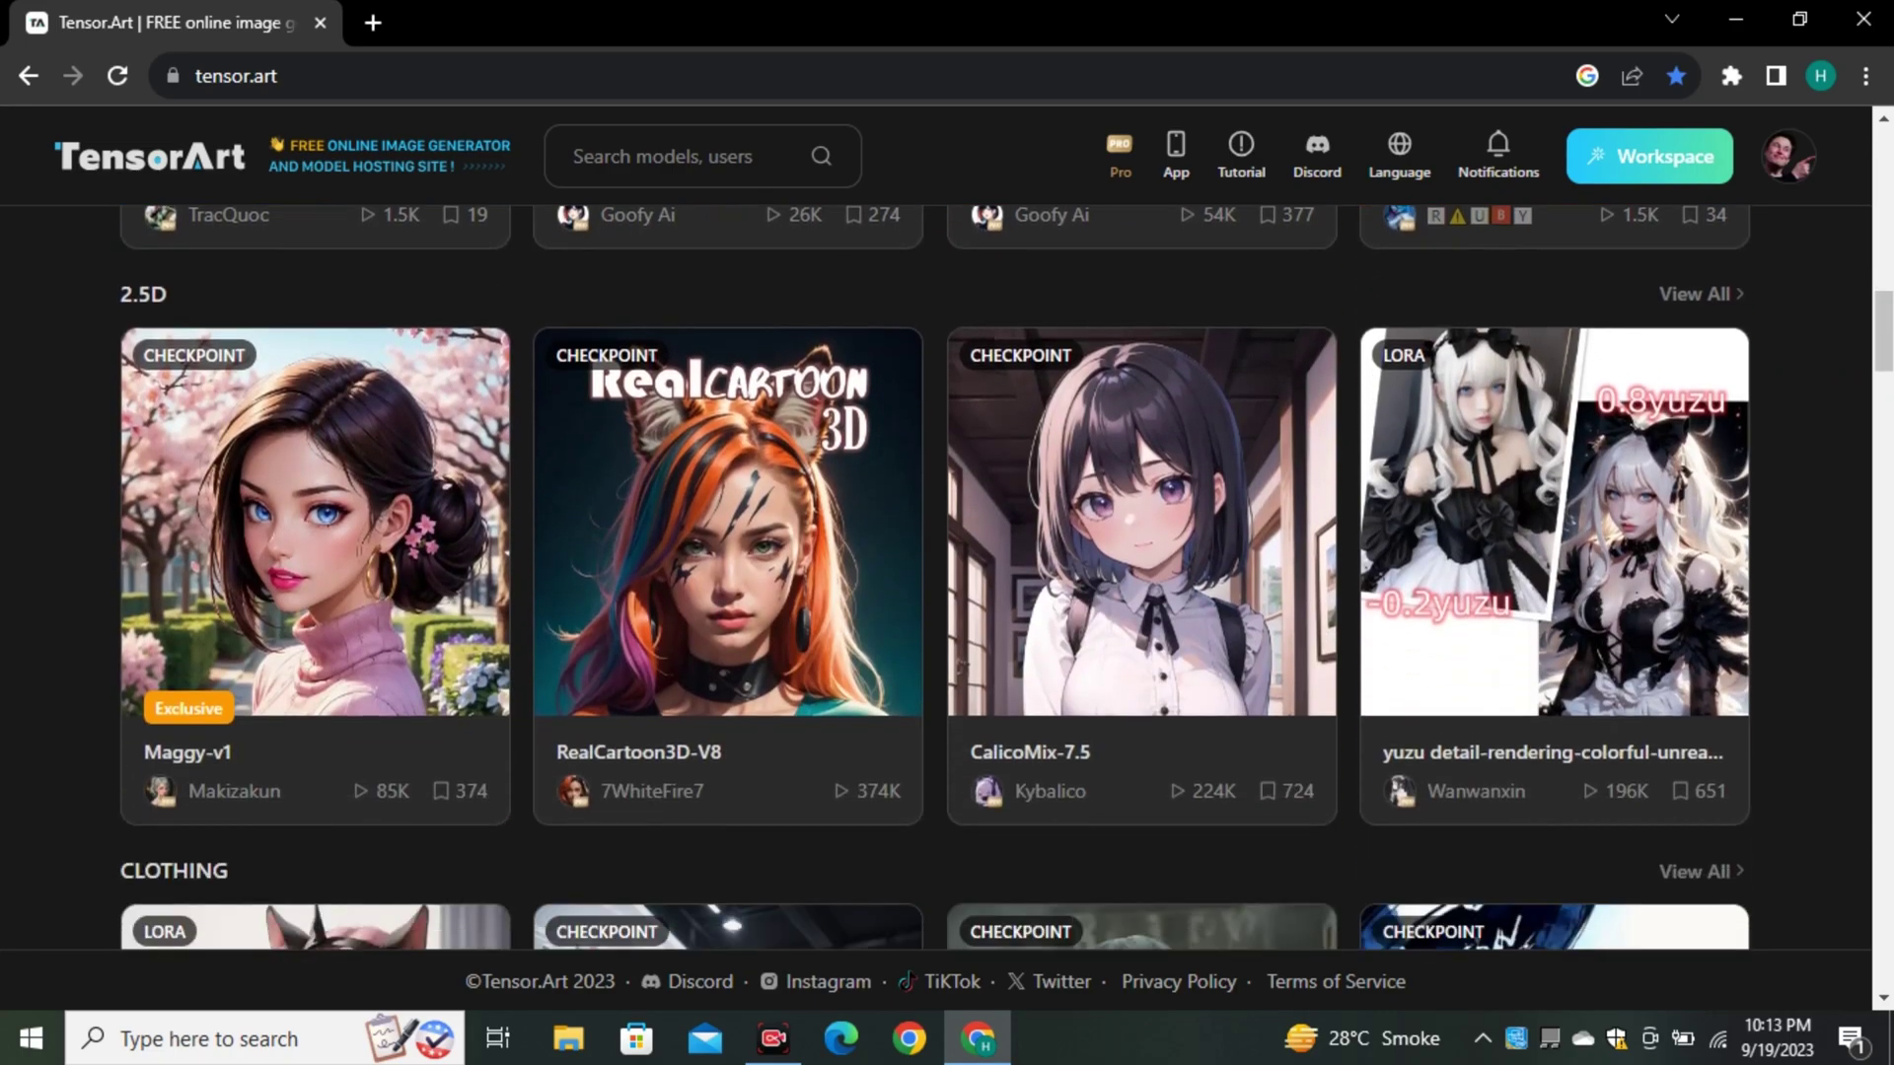
scroll(947, 577, "down", 8)
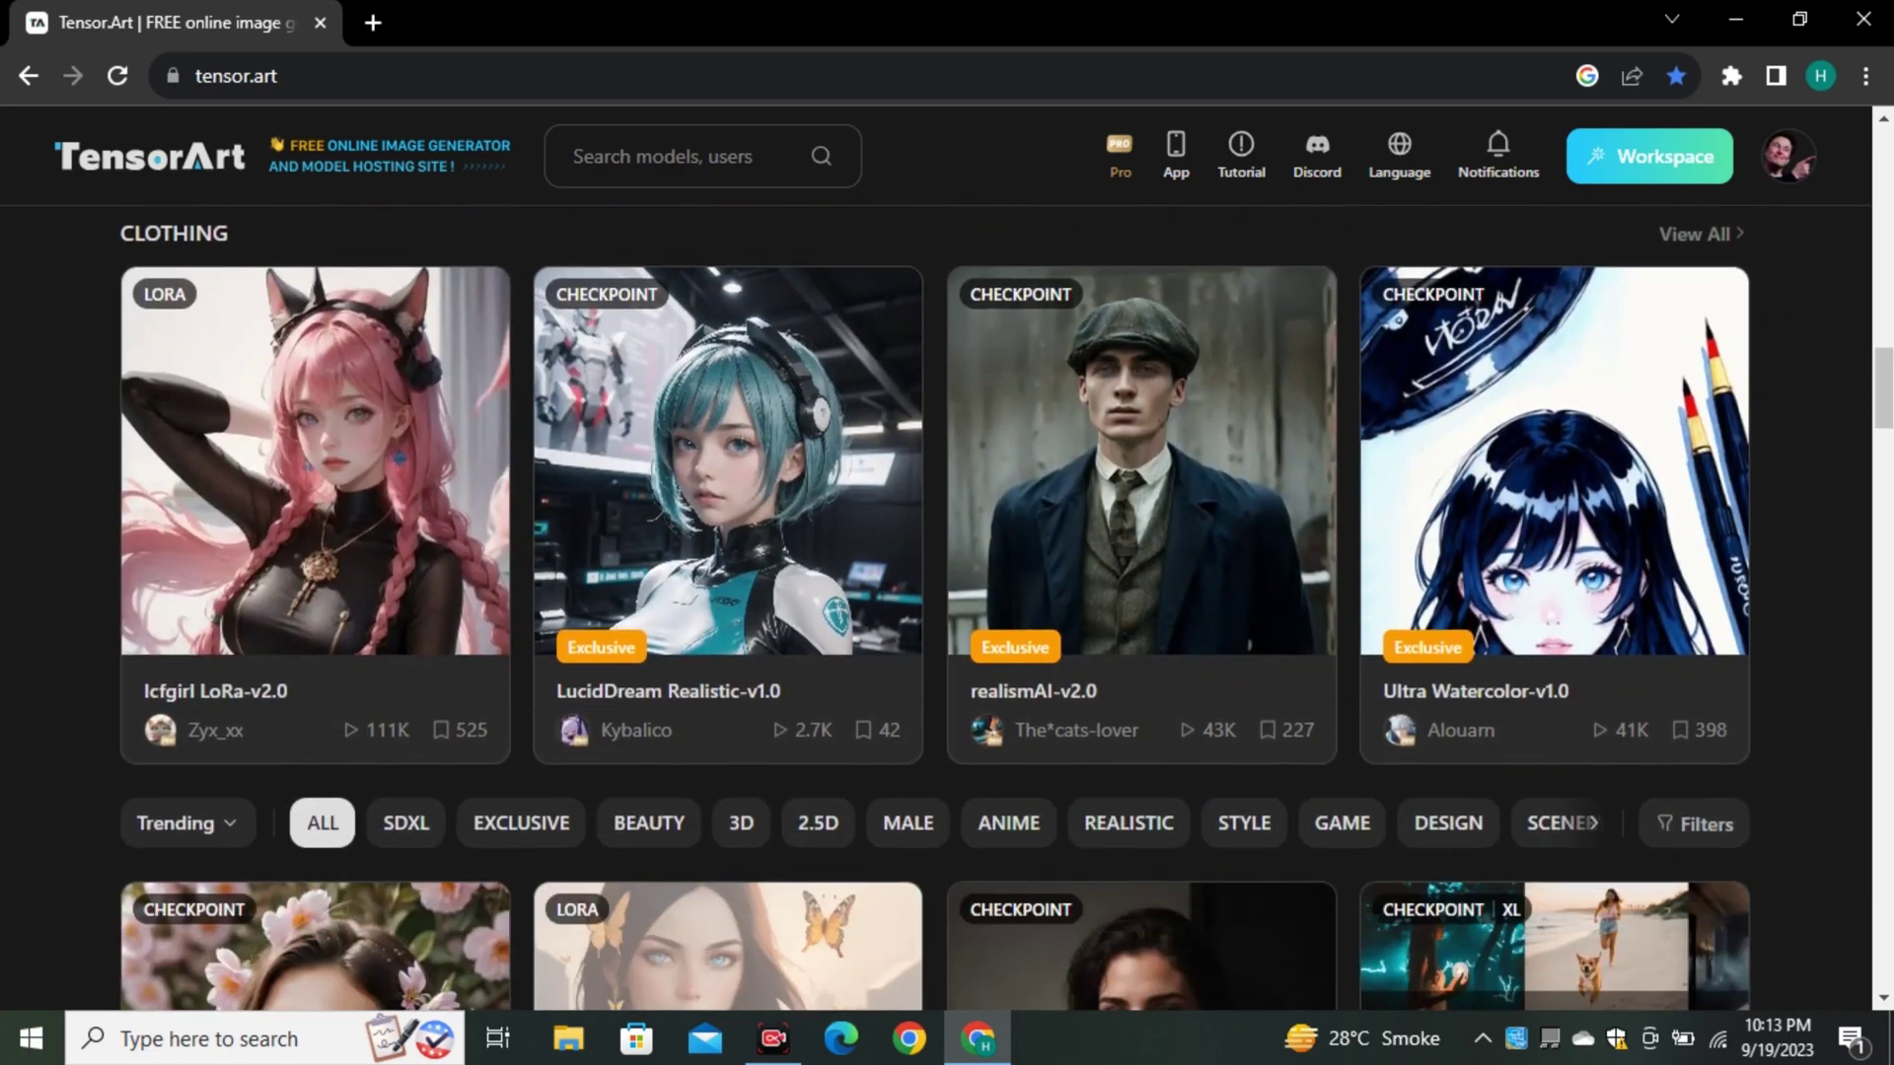
scroll(947, 577, "down", 3)
scroll(946, 577, "down", 5)
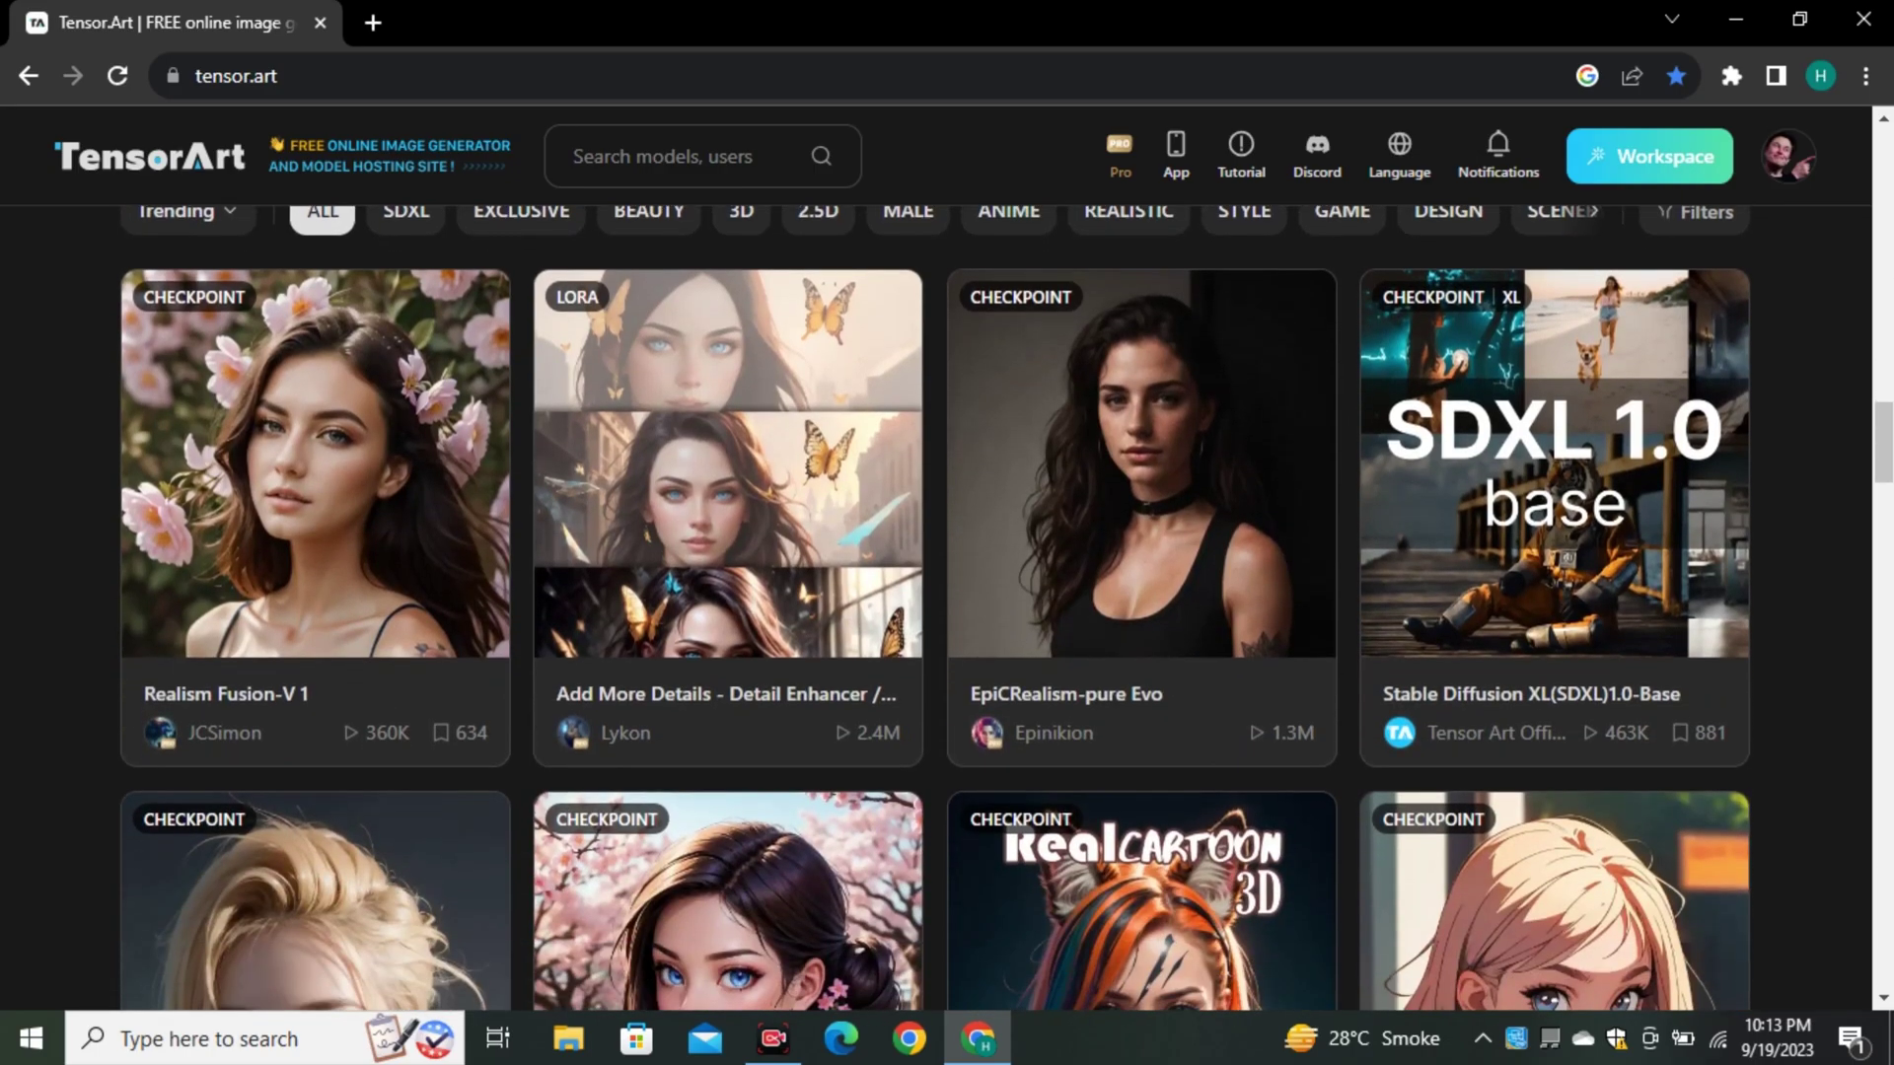
scroll(946, 577, "up", 4)
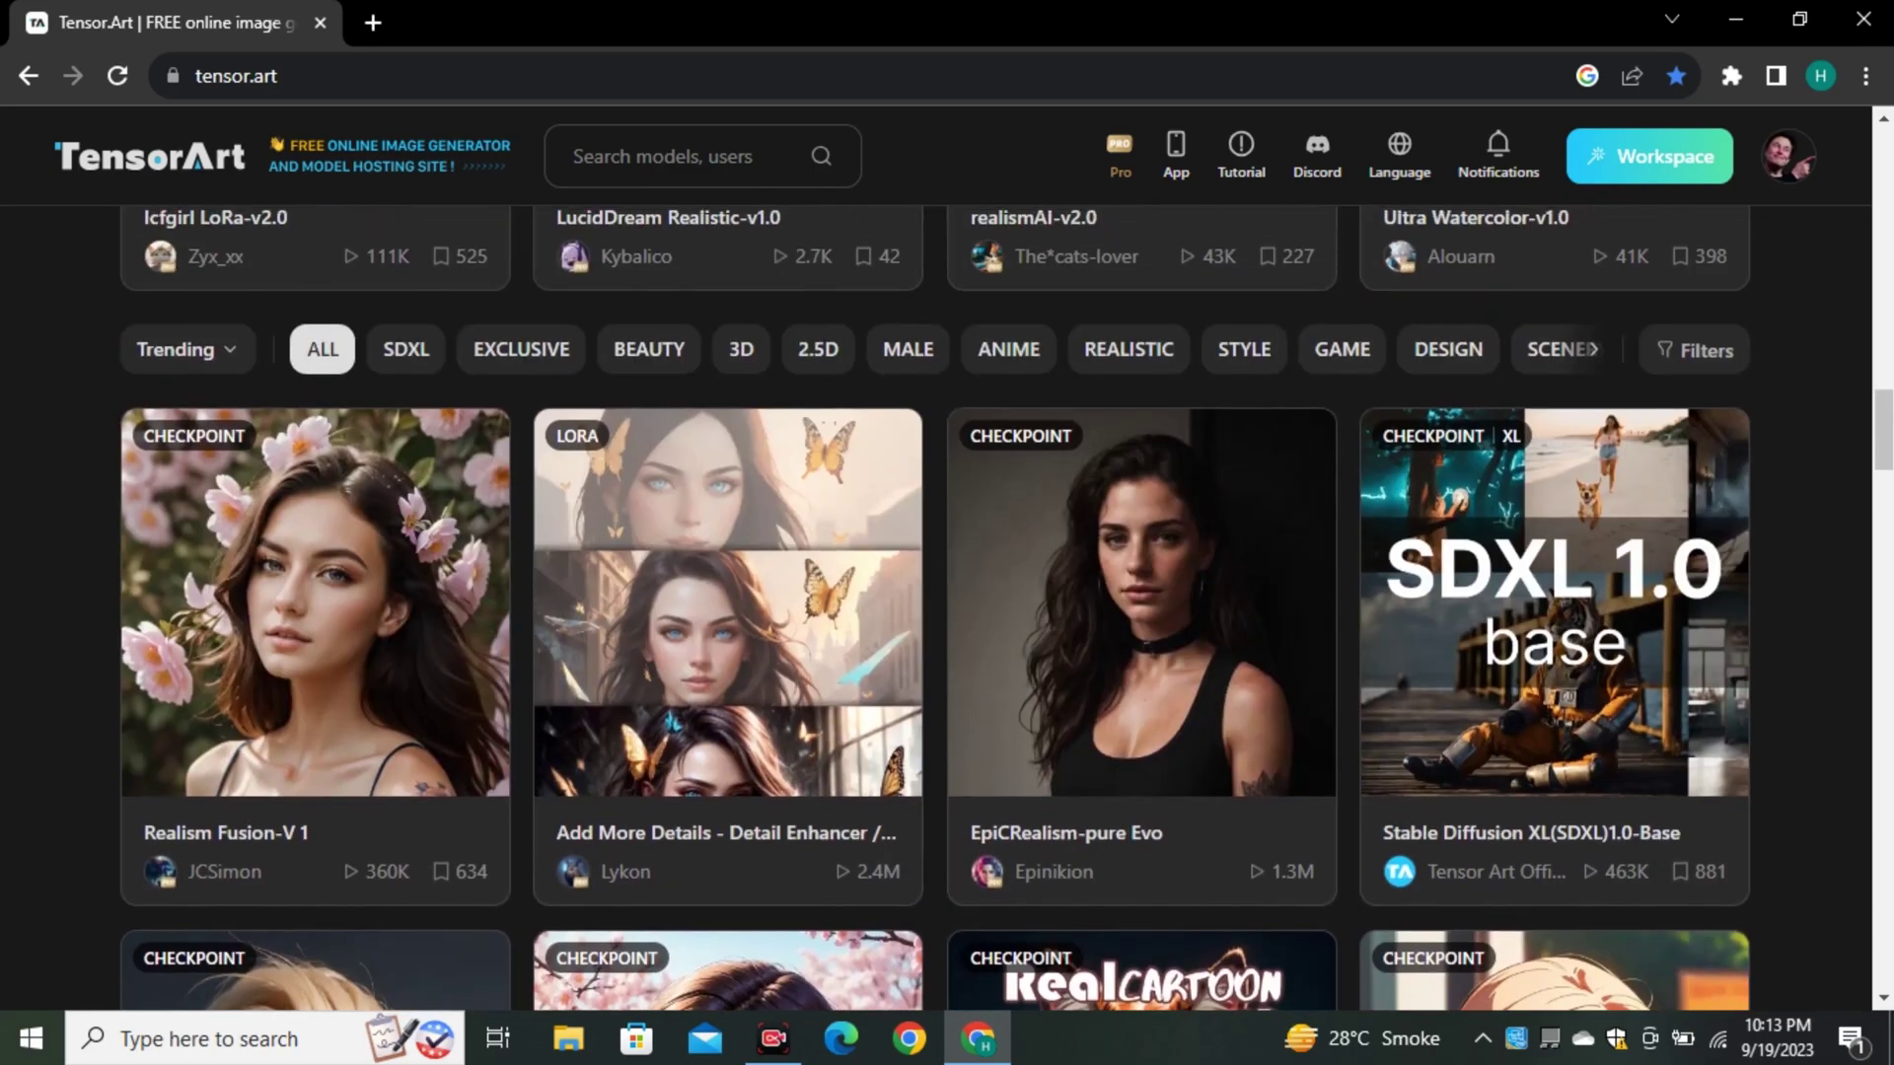
scroll(947, 577, "down", 10)
scroll(947, 577, "down", 20)
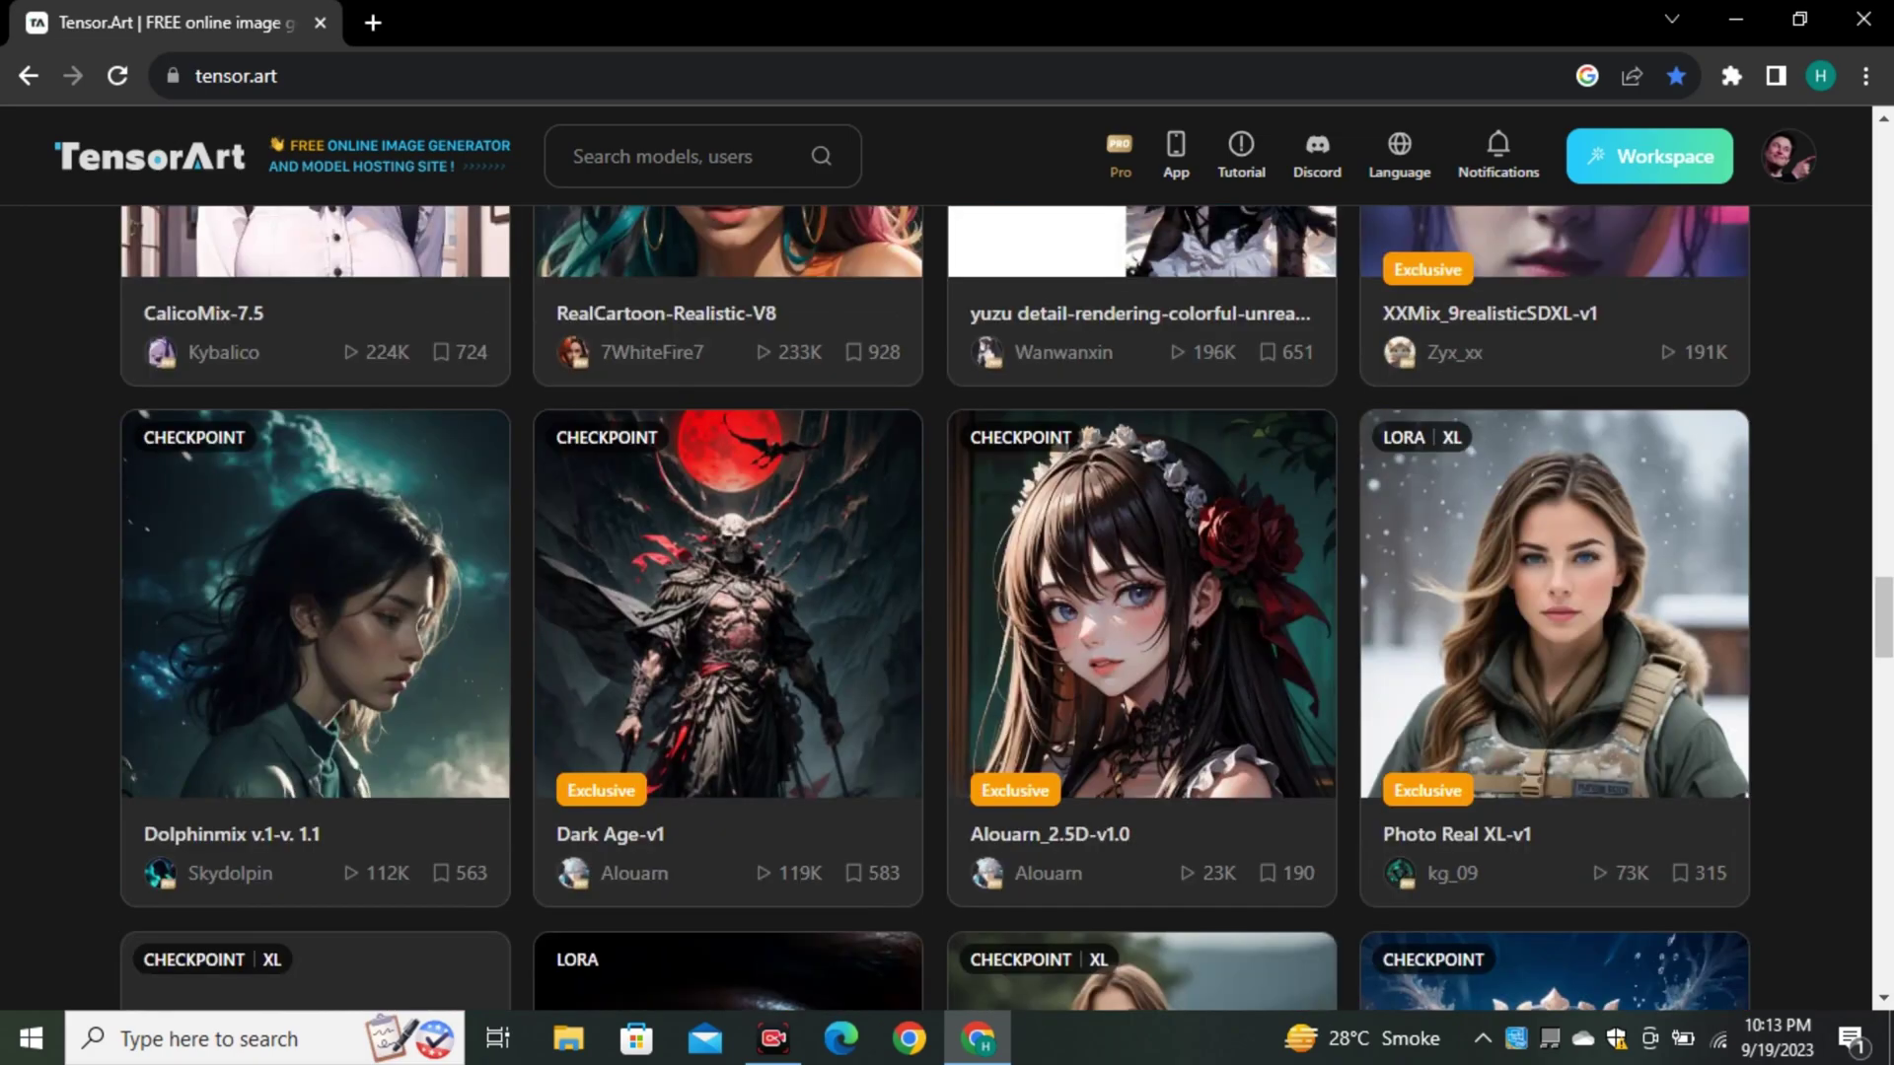
scroll(947, 577, "down", 4)
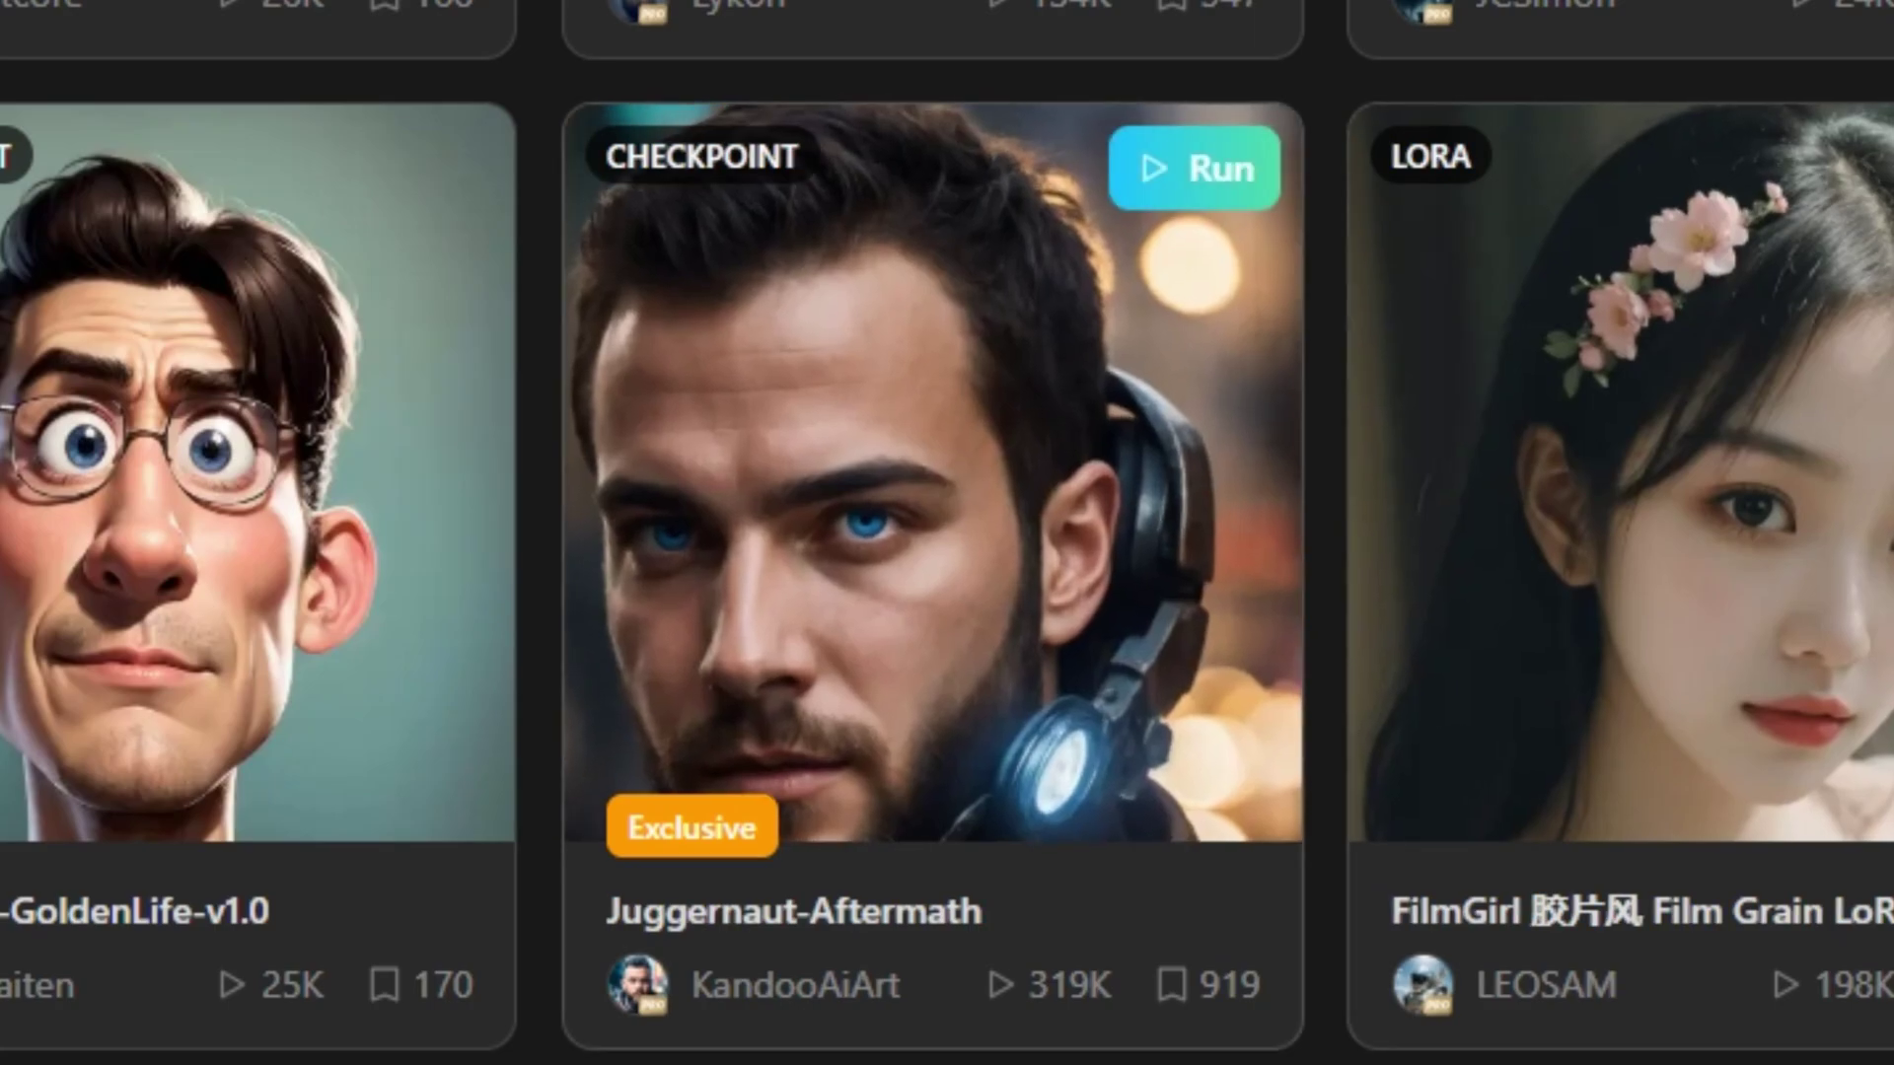
Step: Open the Juggernaut-Aftermath checkpoint's page and run the model to bring up its image generation workspace
left_click(932, 473)
scroll(947, 562, "down", 2)
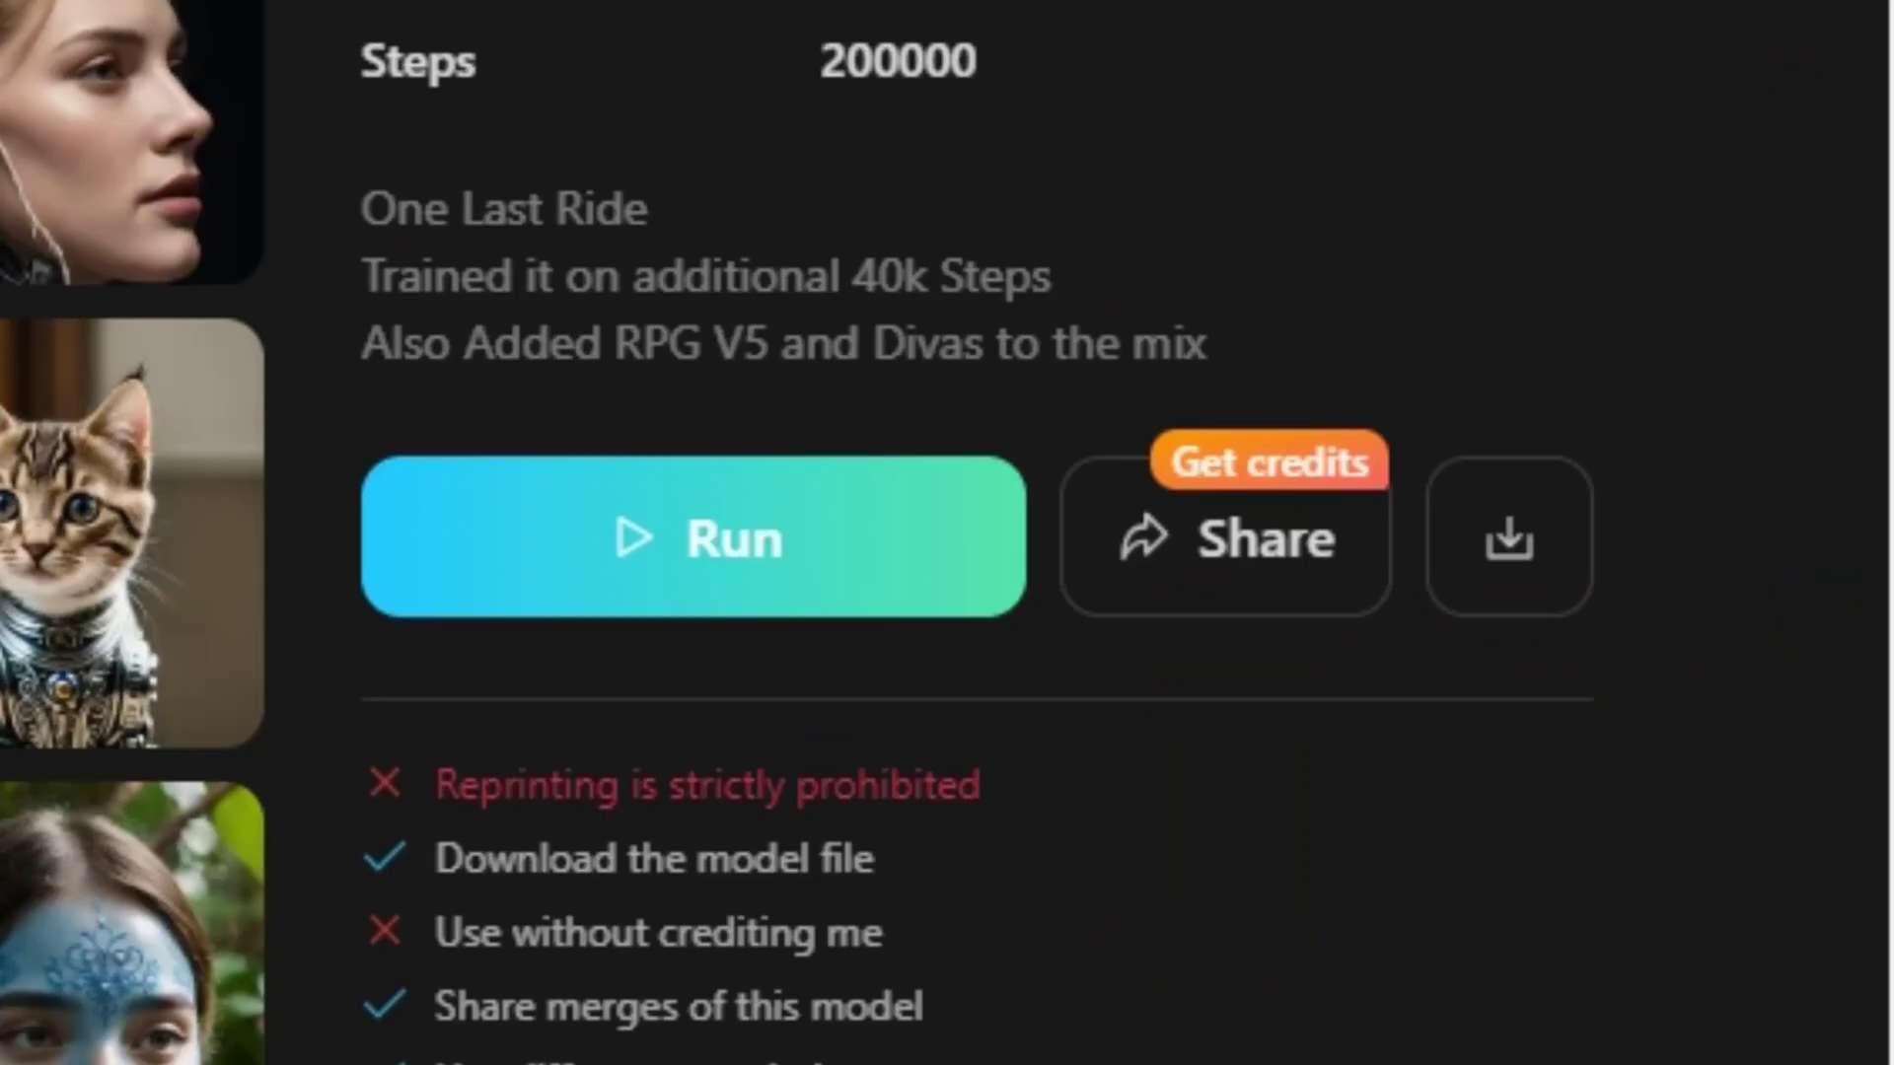
left_click(693, 538)
scroll(1242, 482, "down", 7)
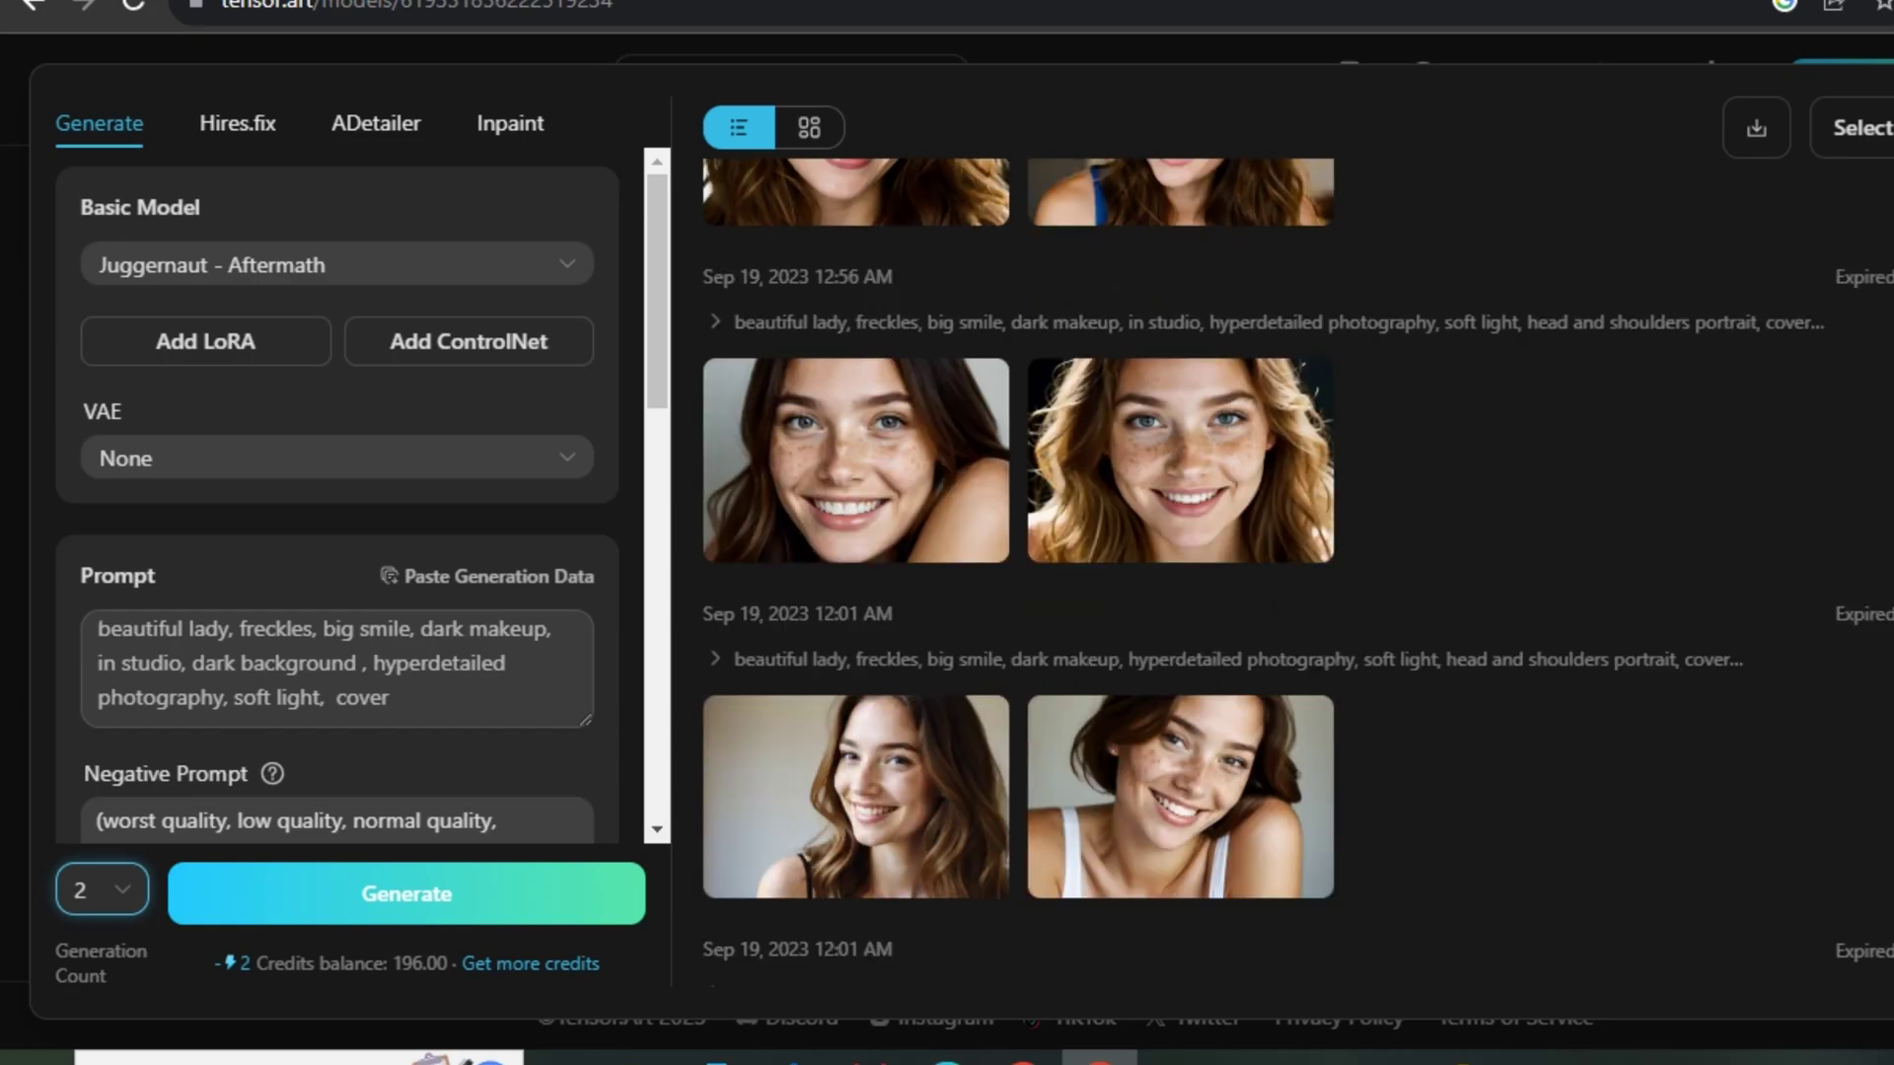
scroll(1071, 572, "down", 2)
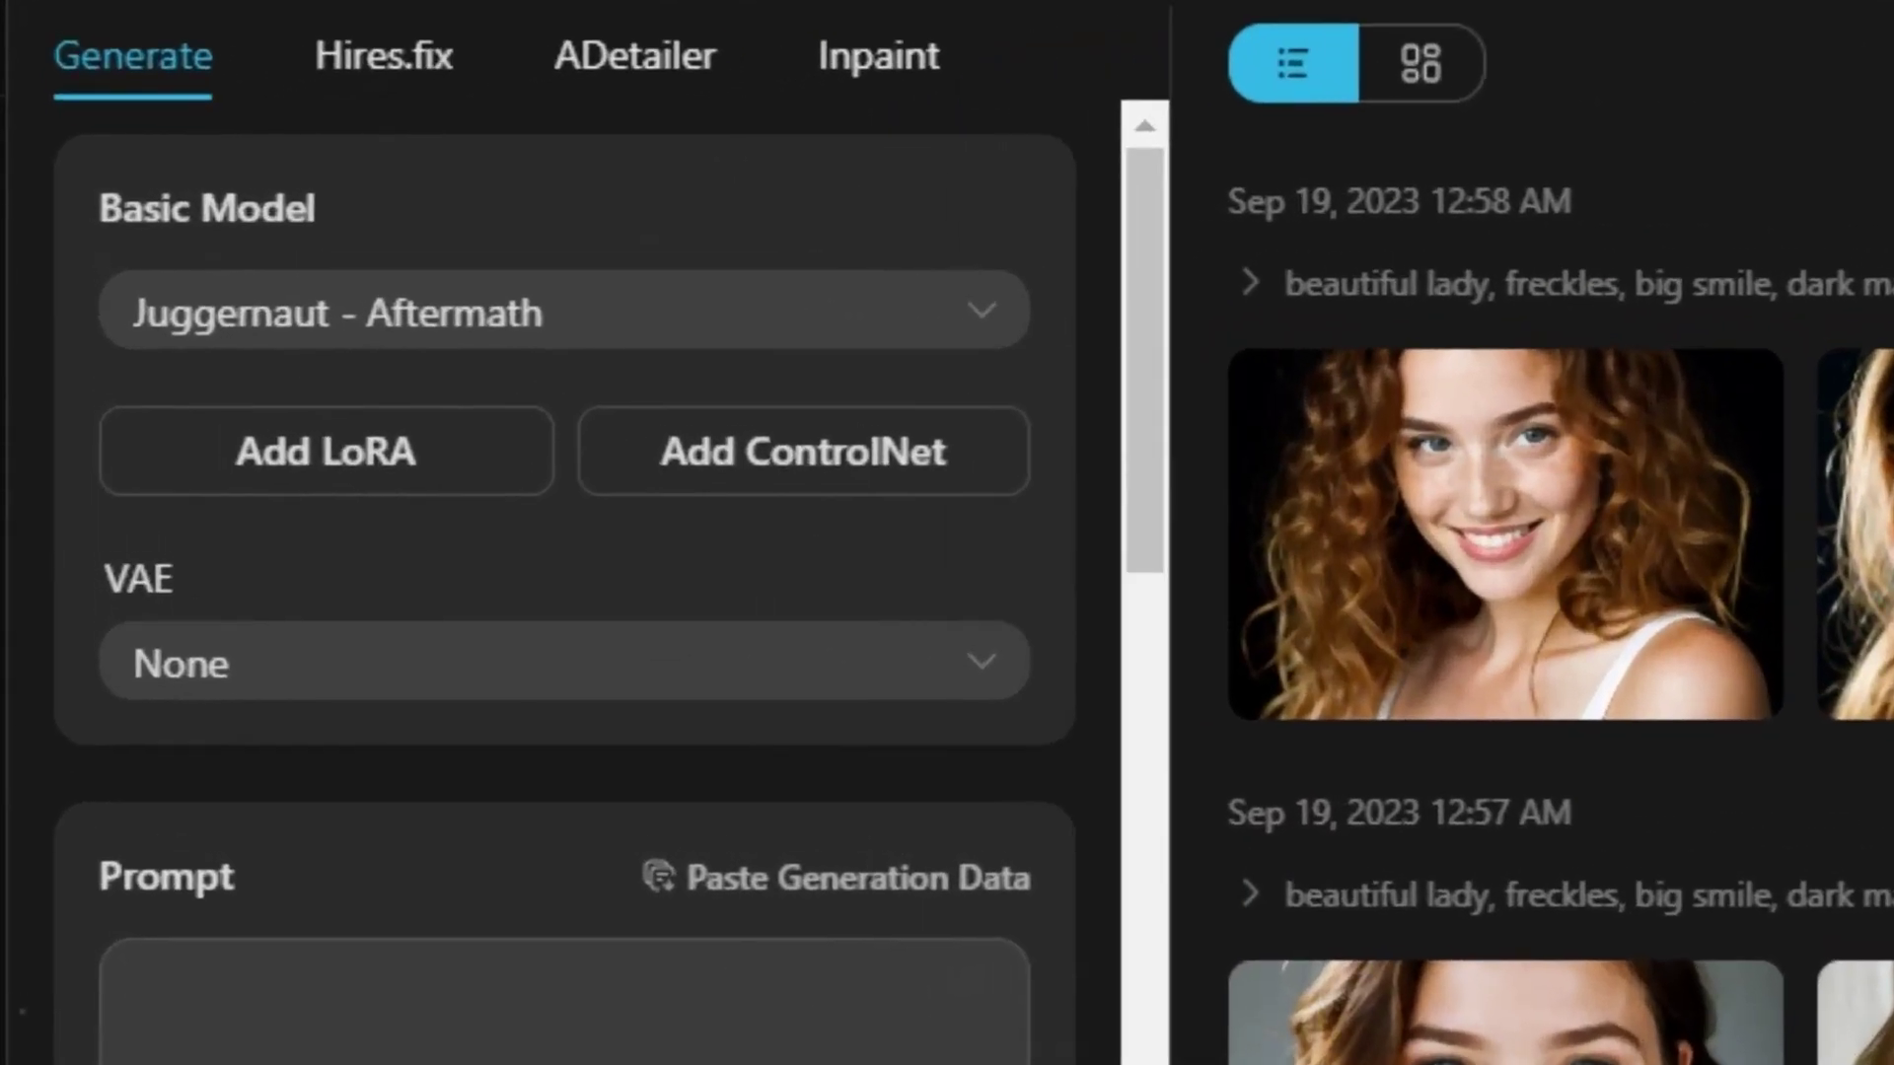
Step: Clear the existing text from the prompt and negative prompt
left_click(131, 982)
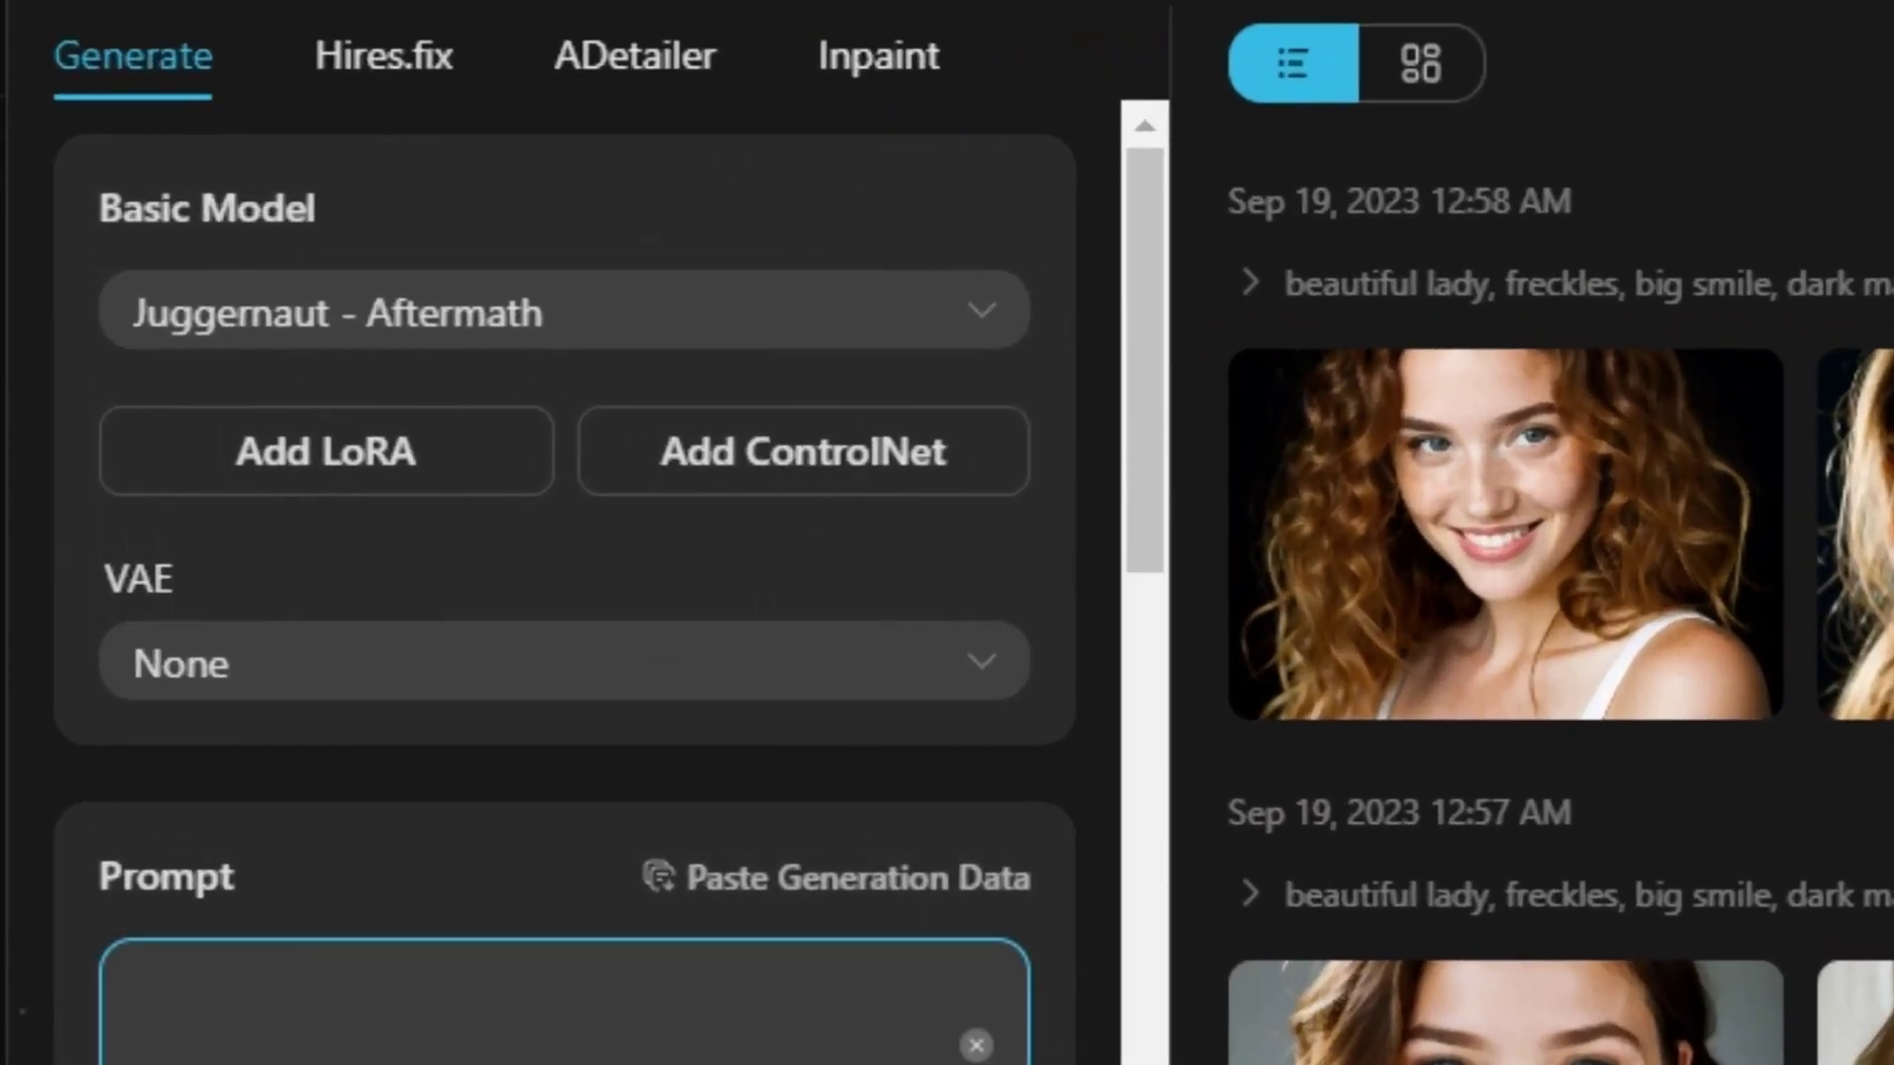
scroll(562, 582, "down", 3)
left_click(562, 1026)
scroll(562, 1029, "down", 1)
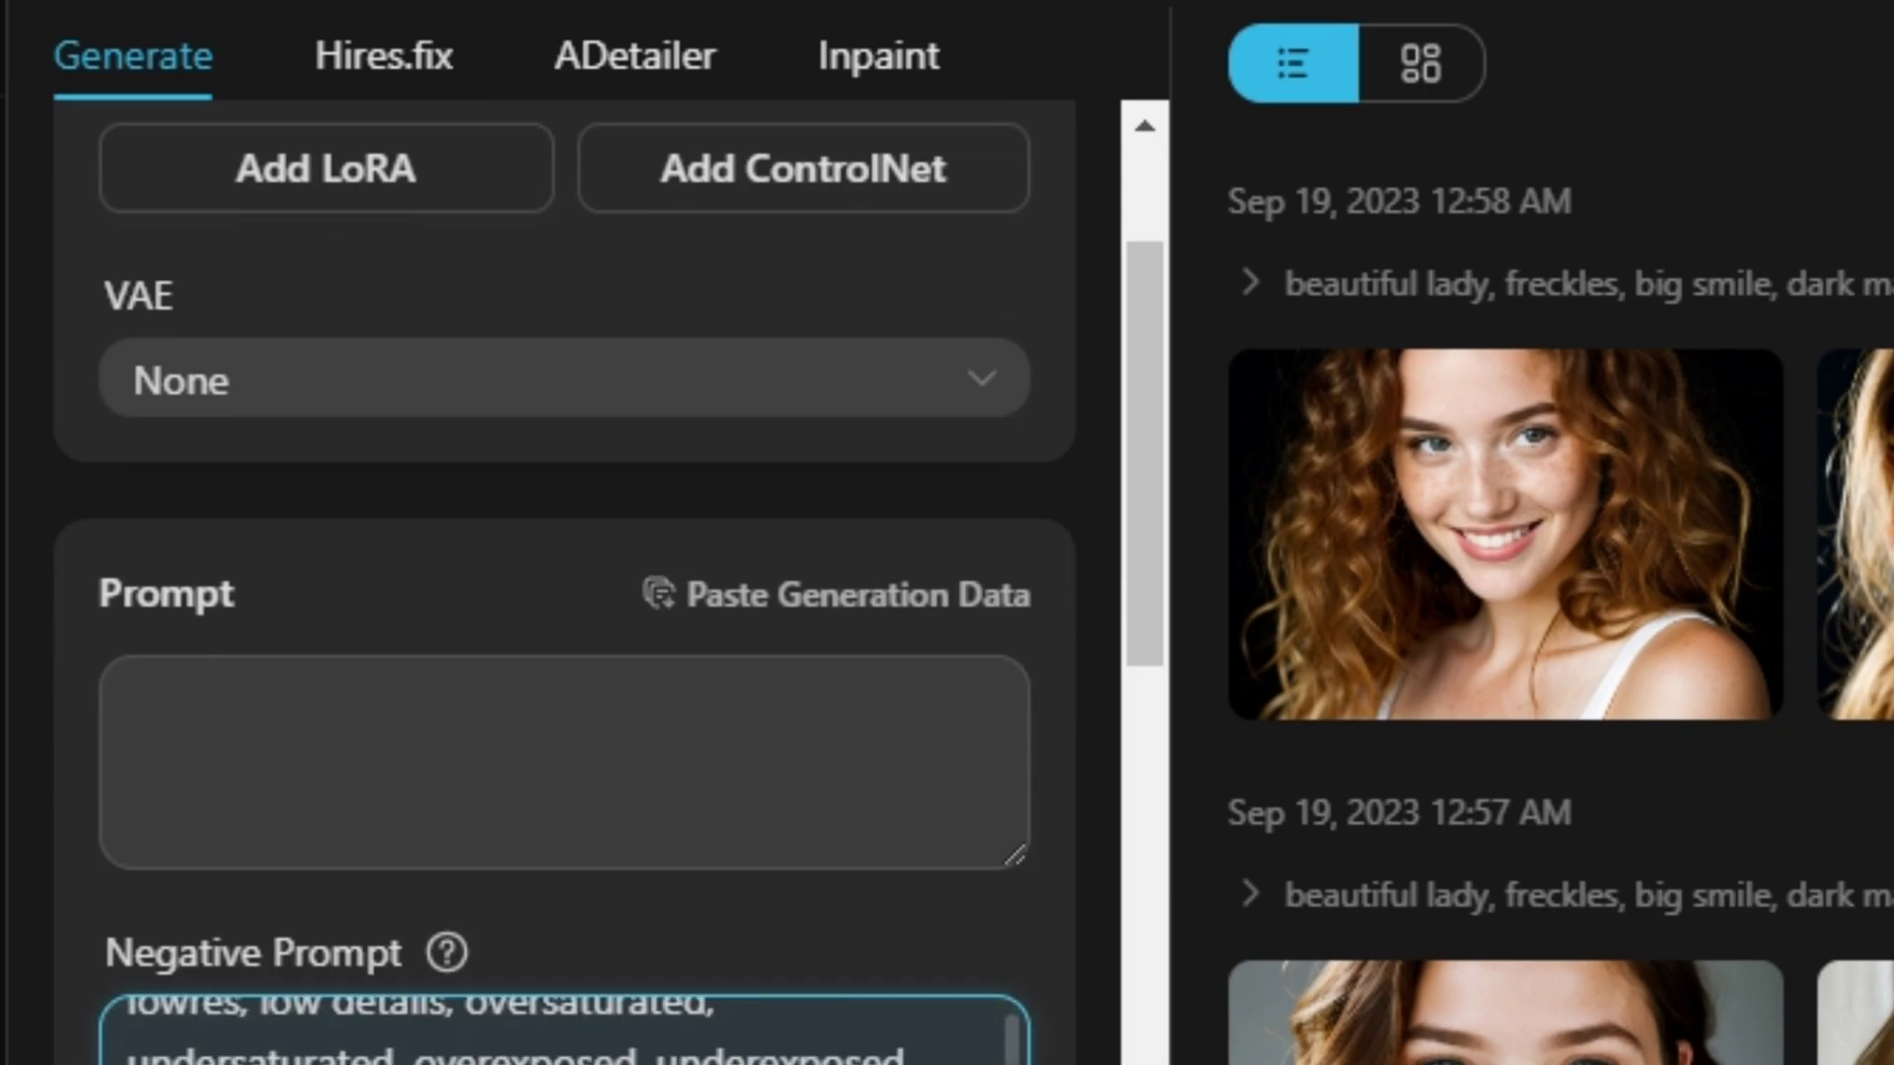
scroll(562, 1026, "up", 3)
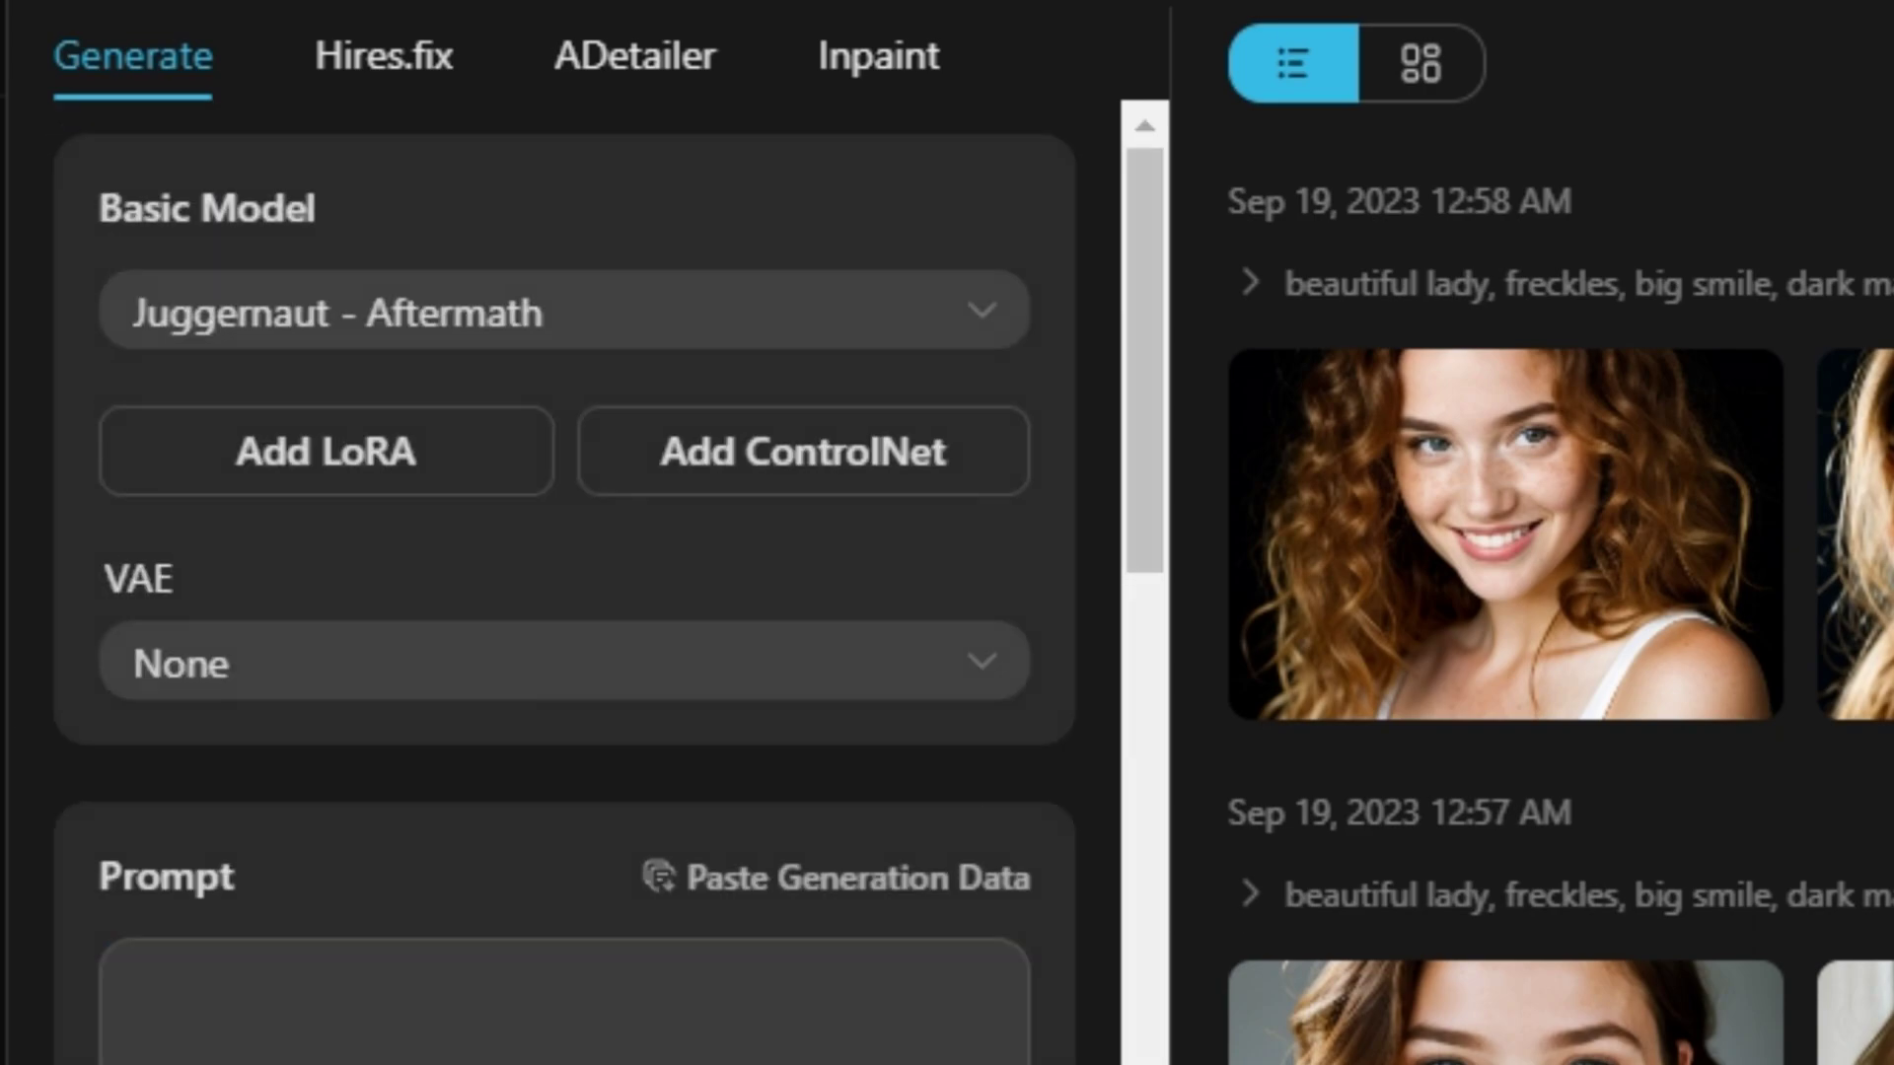
Step: Examine the base models offered for selection, keeping Juggernaut - Aftermath as the basic model
left_click(562, 310)
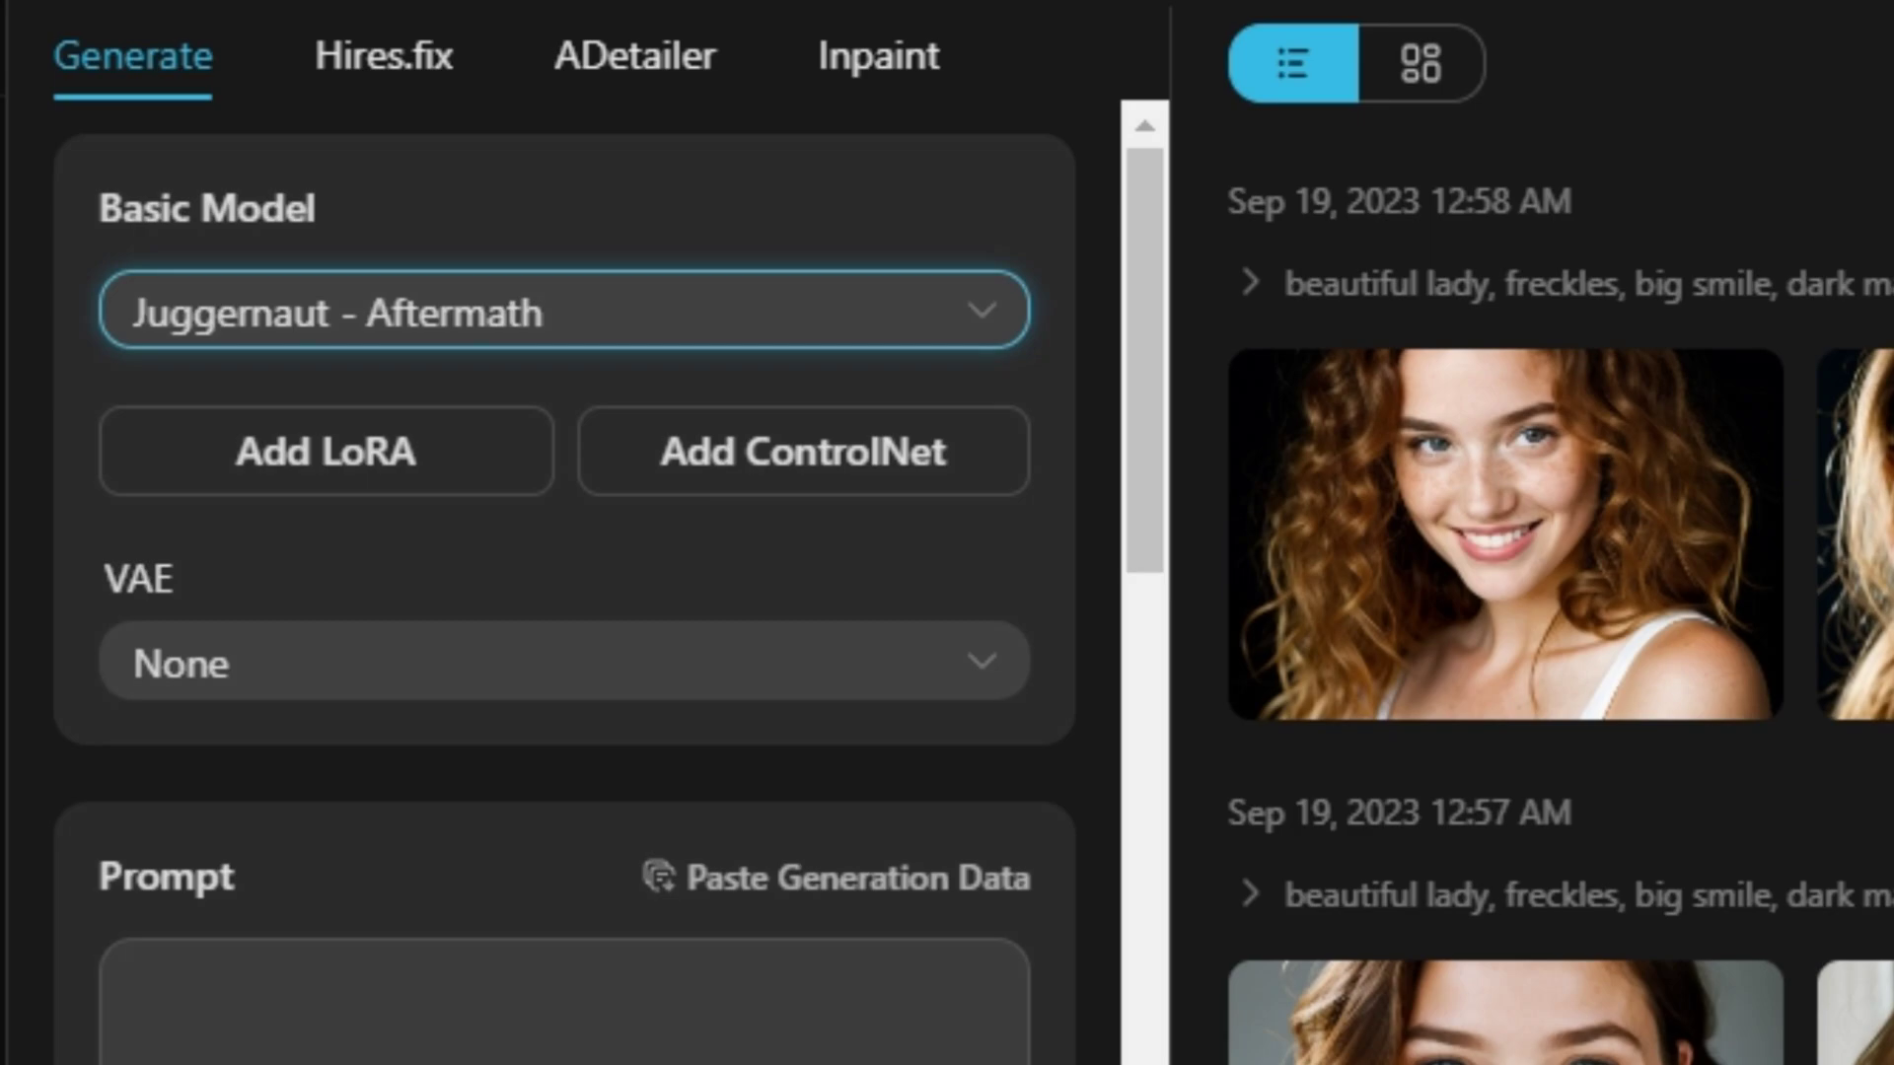
left_click(562, 310)
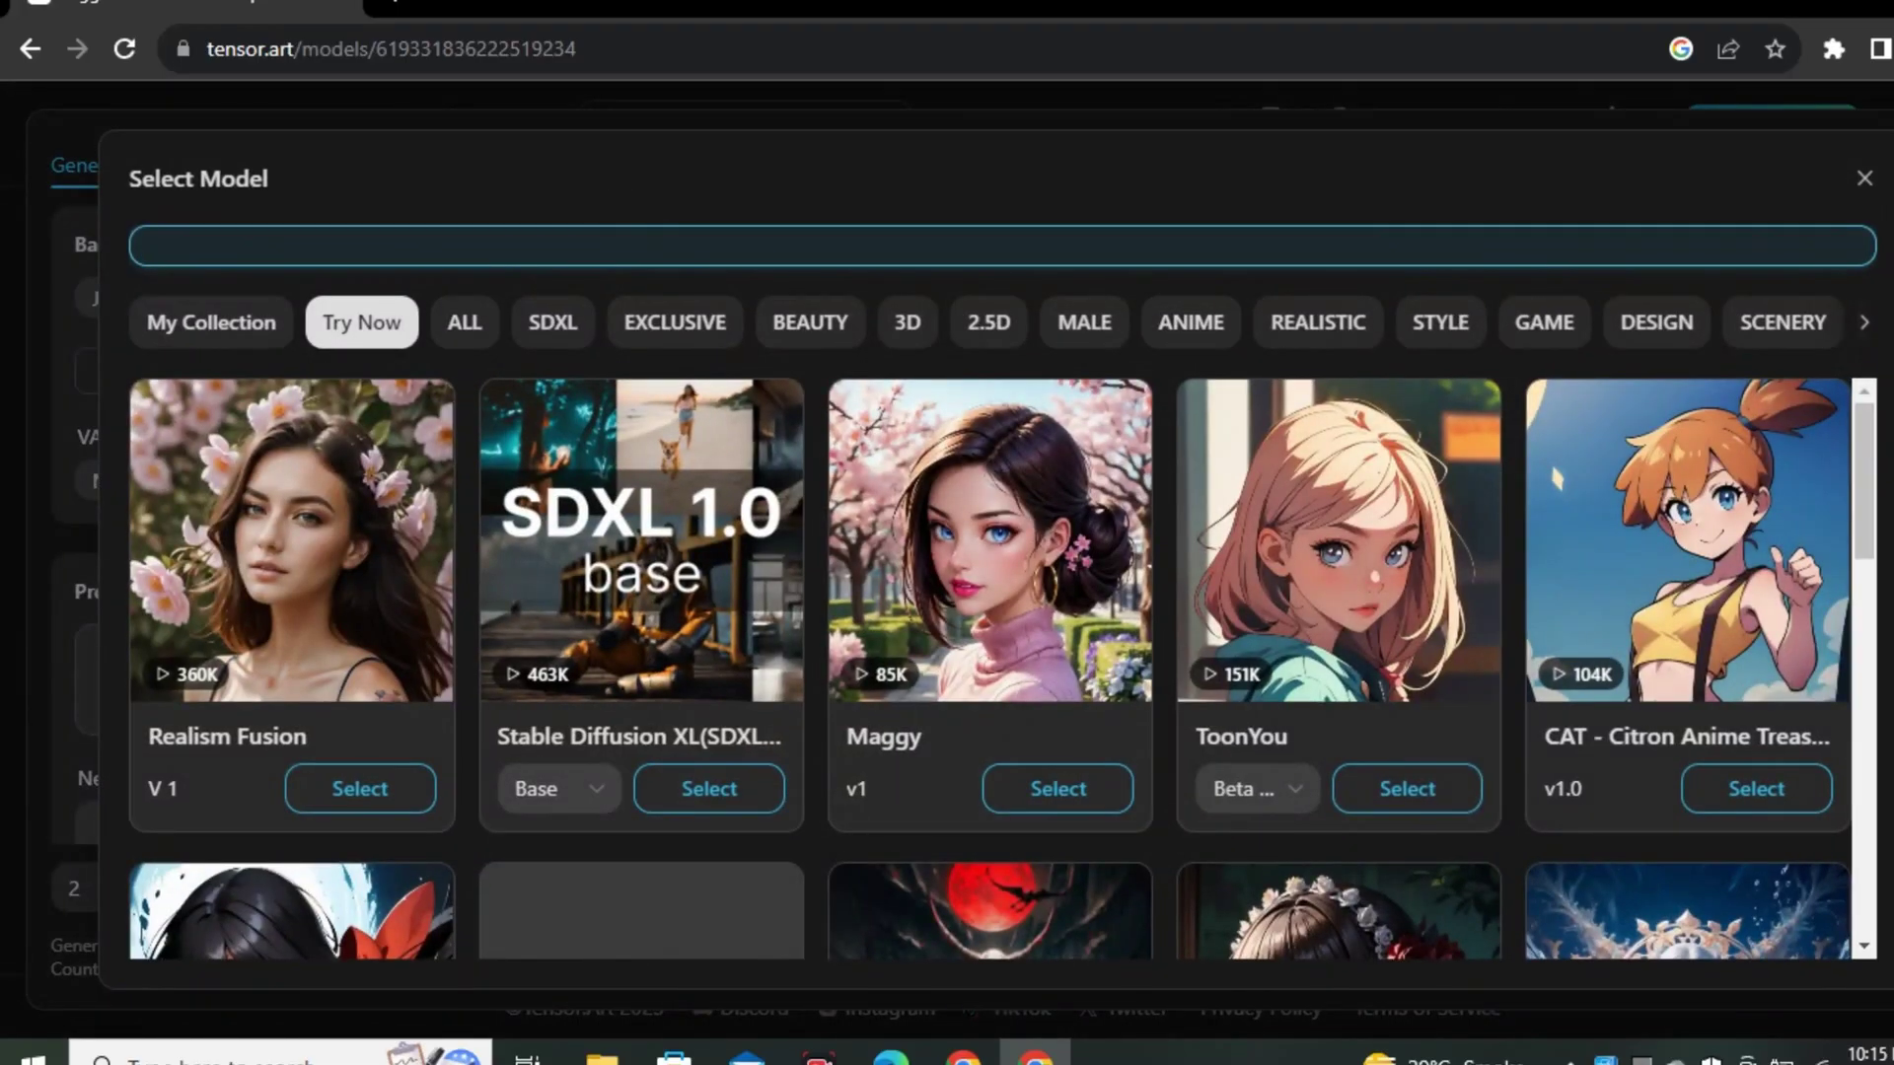
key("Escape")
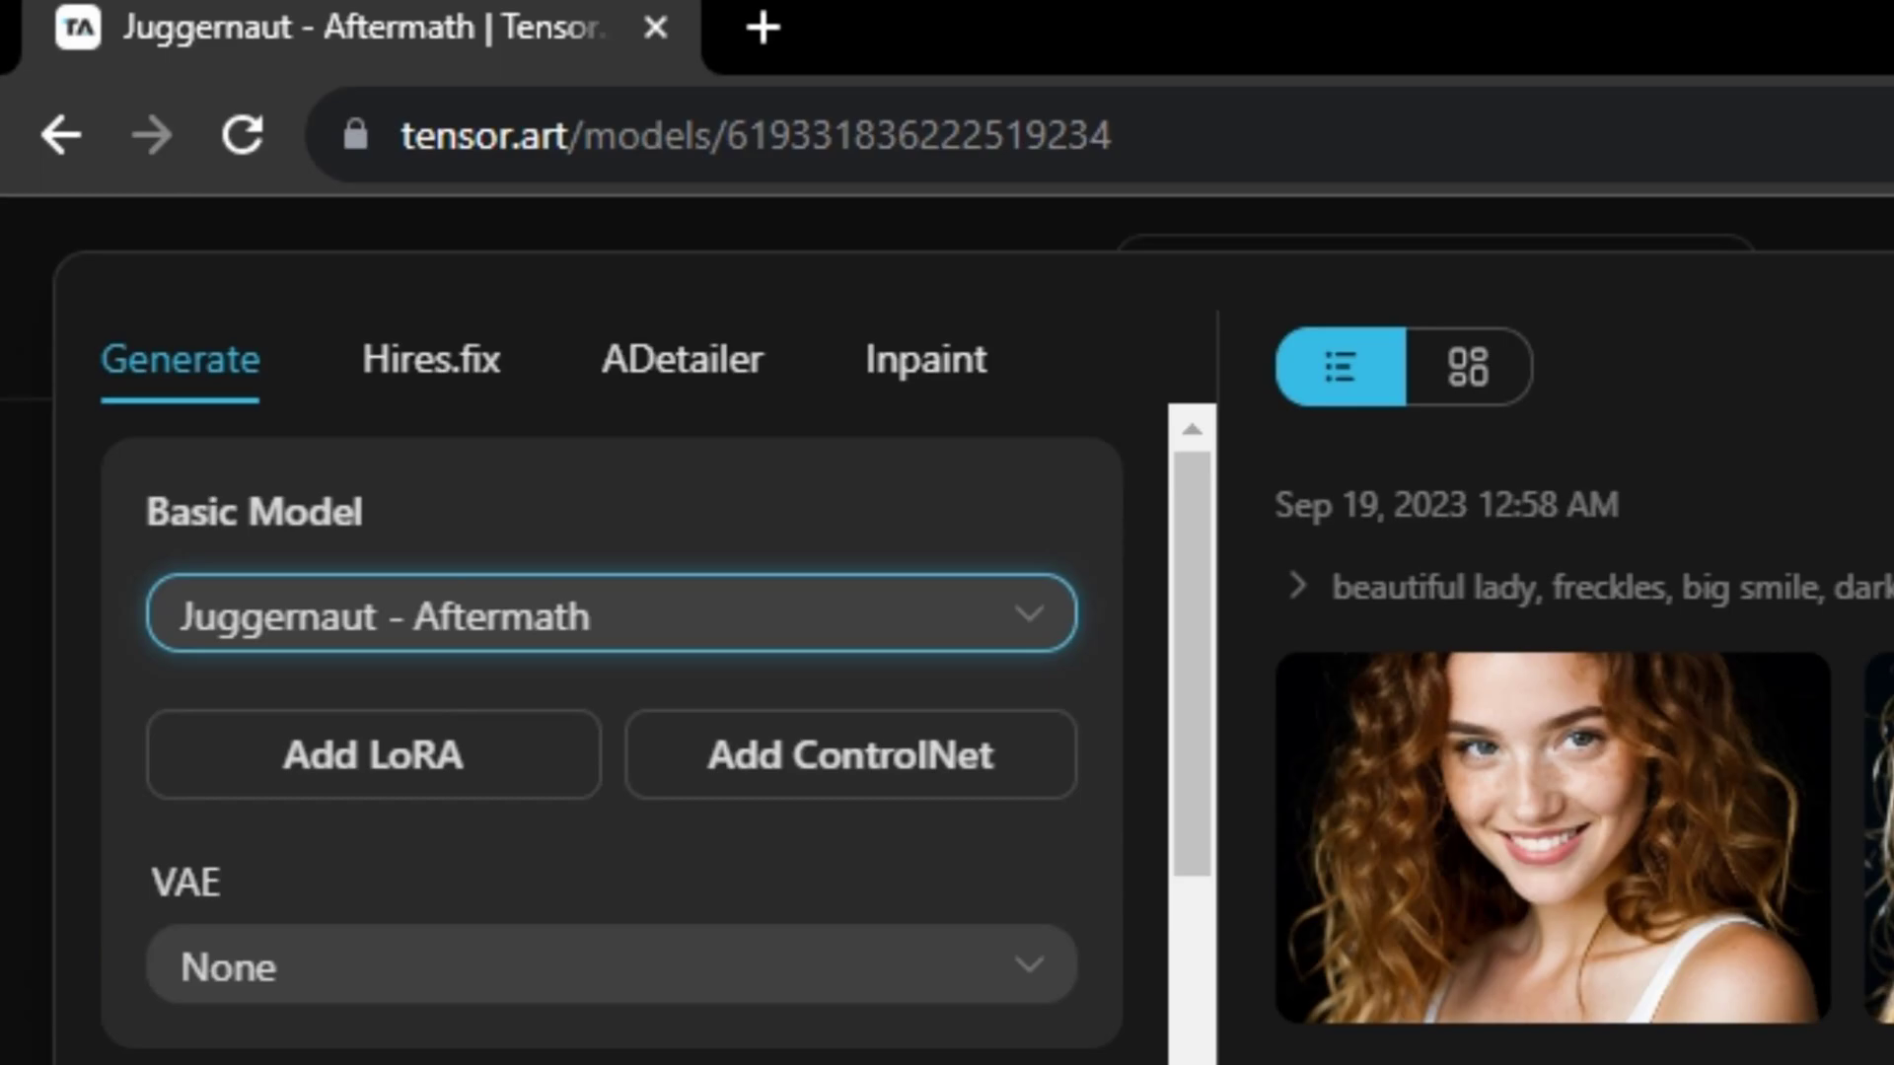
left_click(611, 614)
scroll(1085, 887, "down", 5)
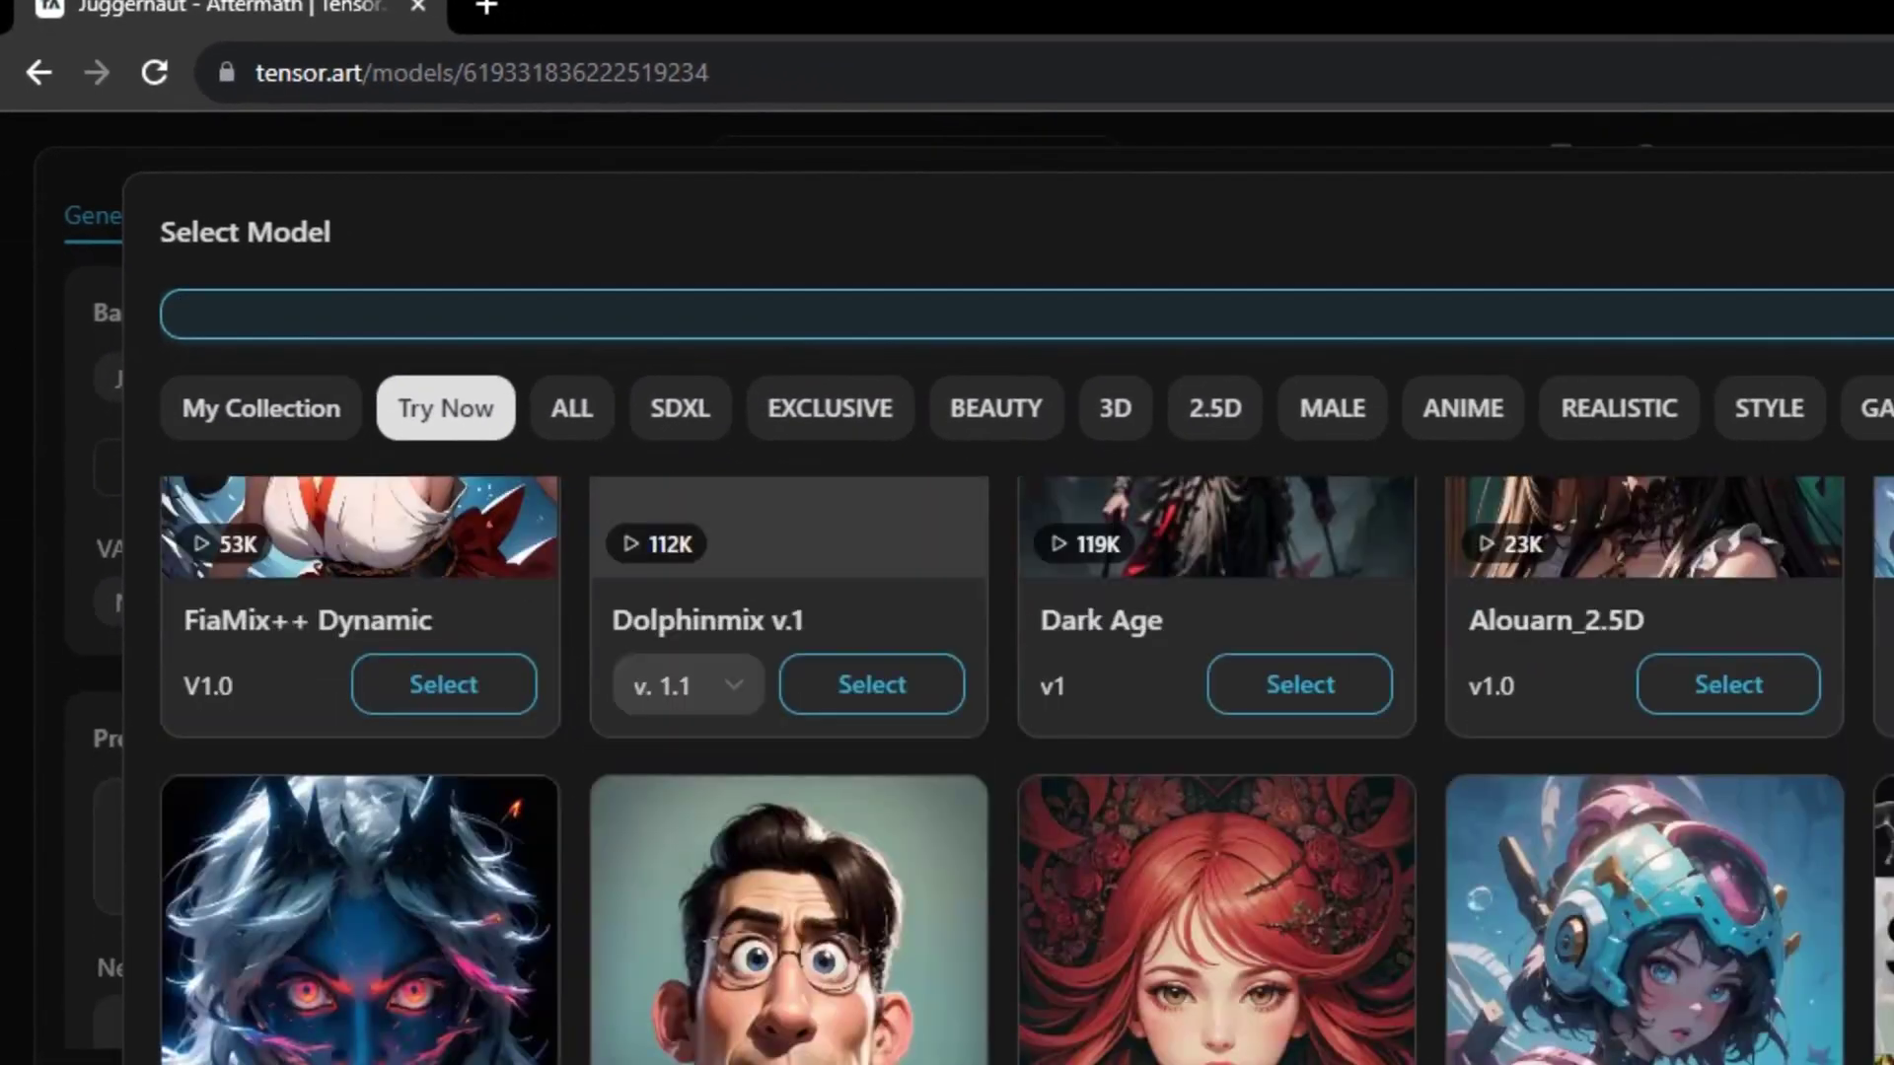
scroll(1026, 769, "up", 5)
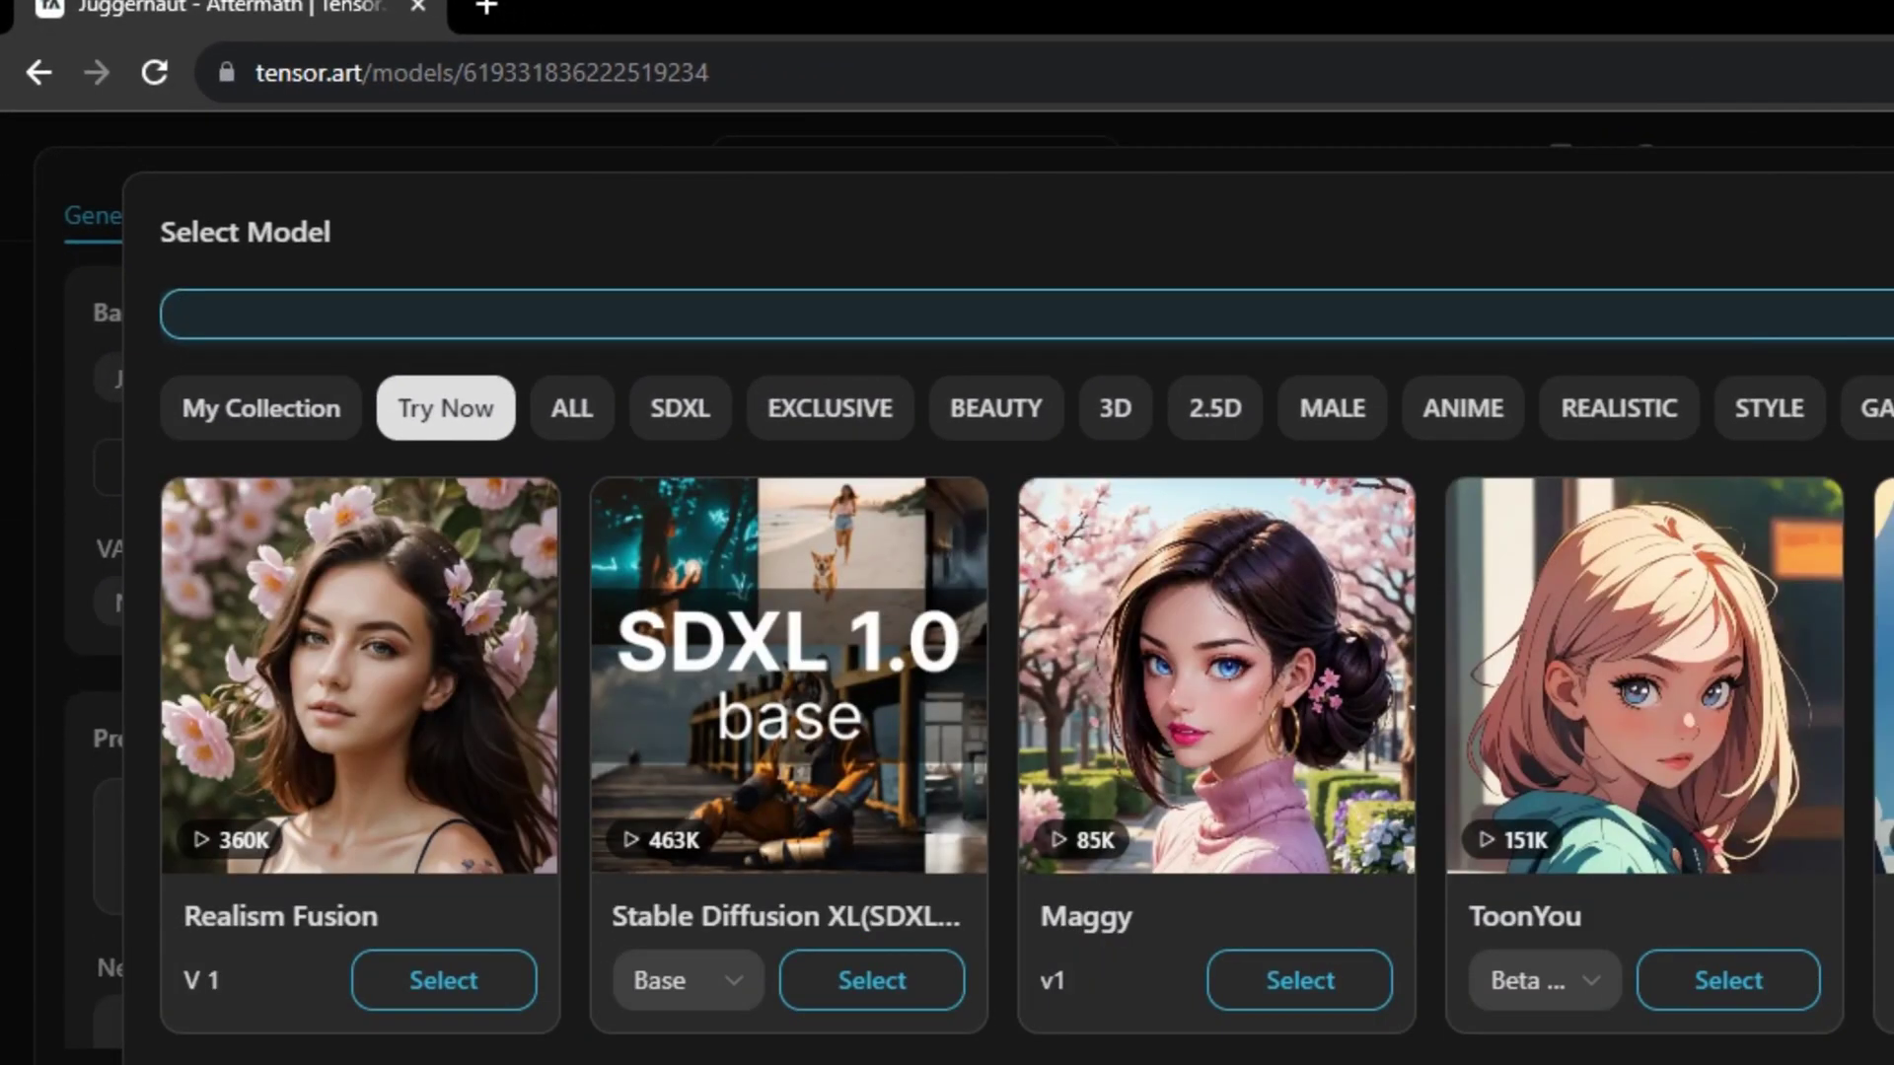
key("Escape")
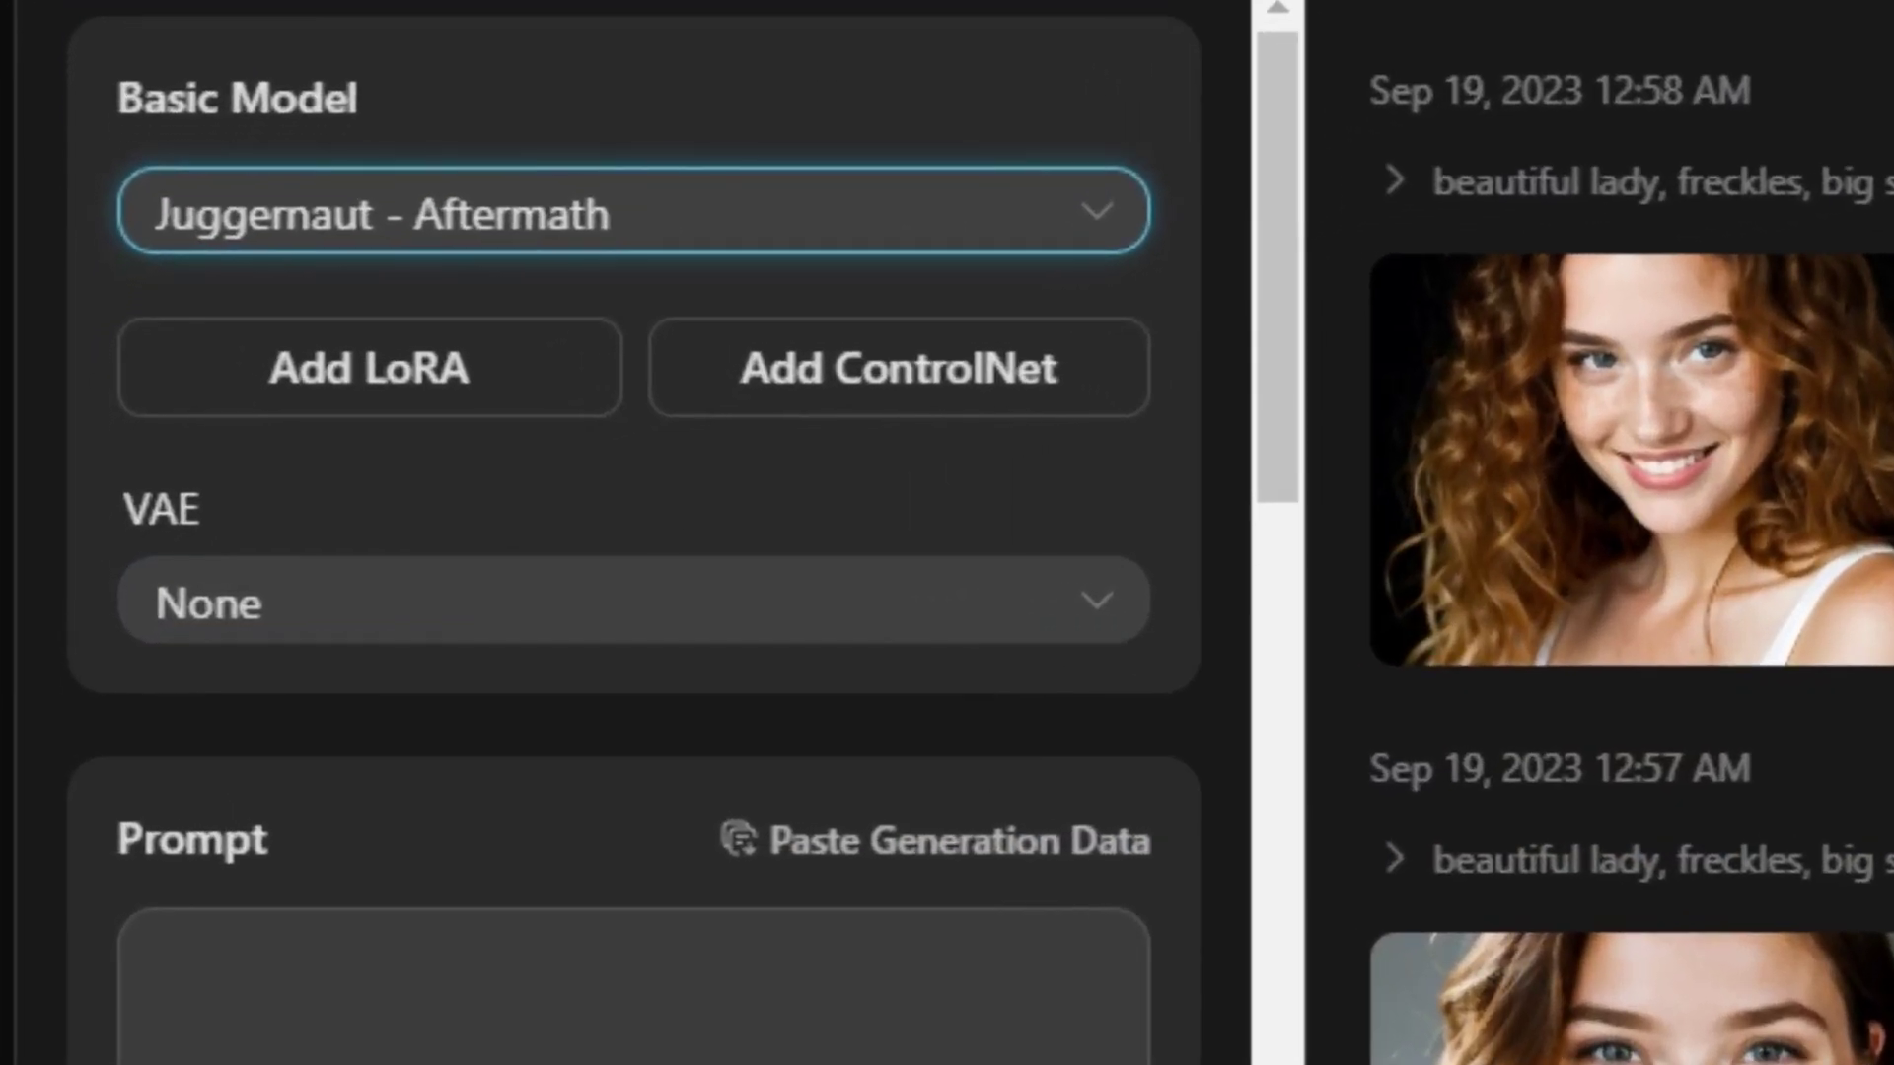
Step: Look through the LoRAs that can be added to the basic model
left_click(369, 368)
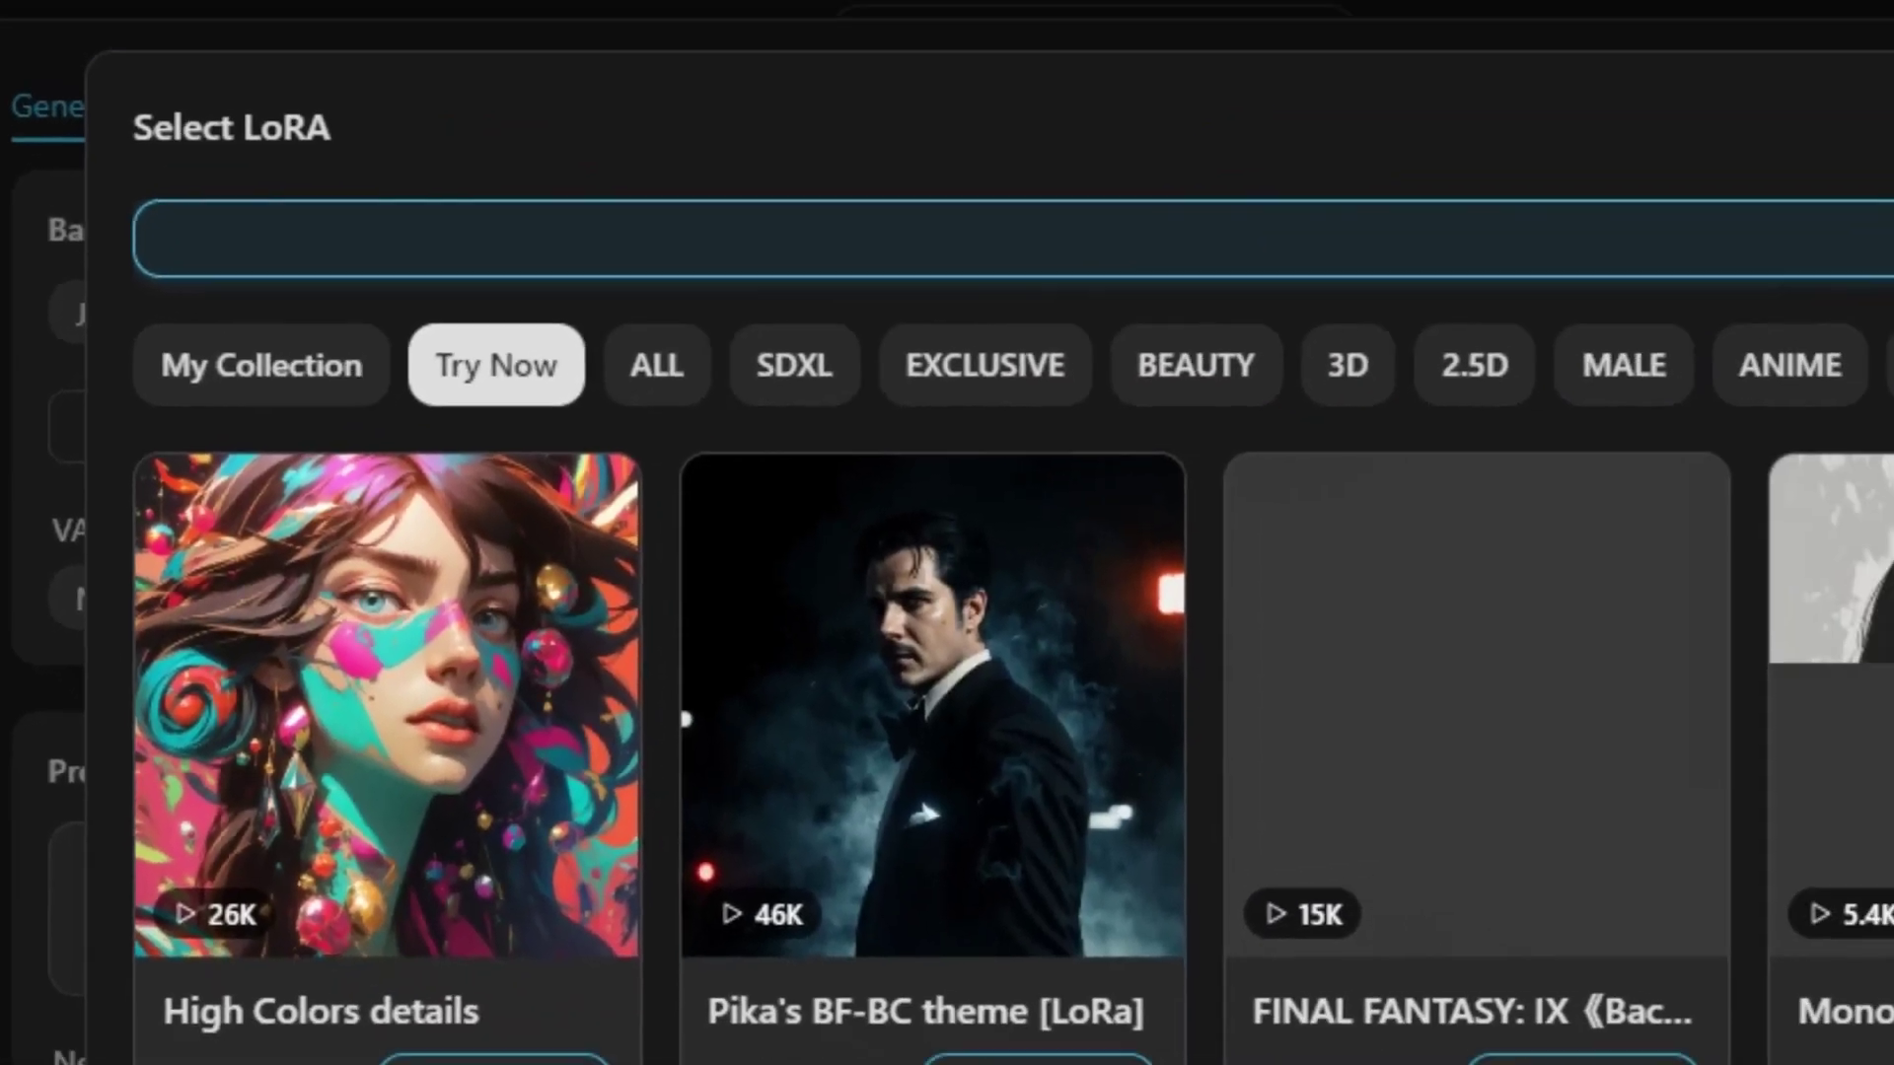
scroll(987, 740, "down", 10)
scroll(987, 740, "down", 1)
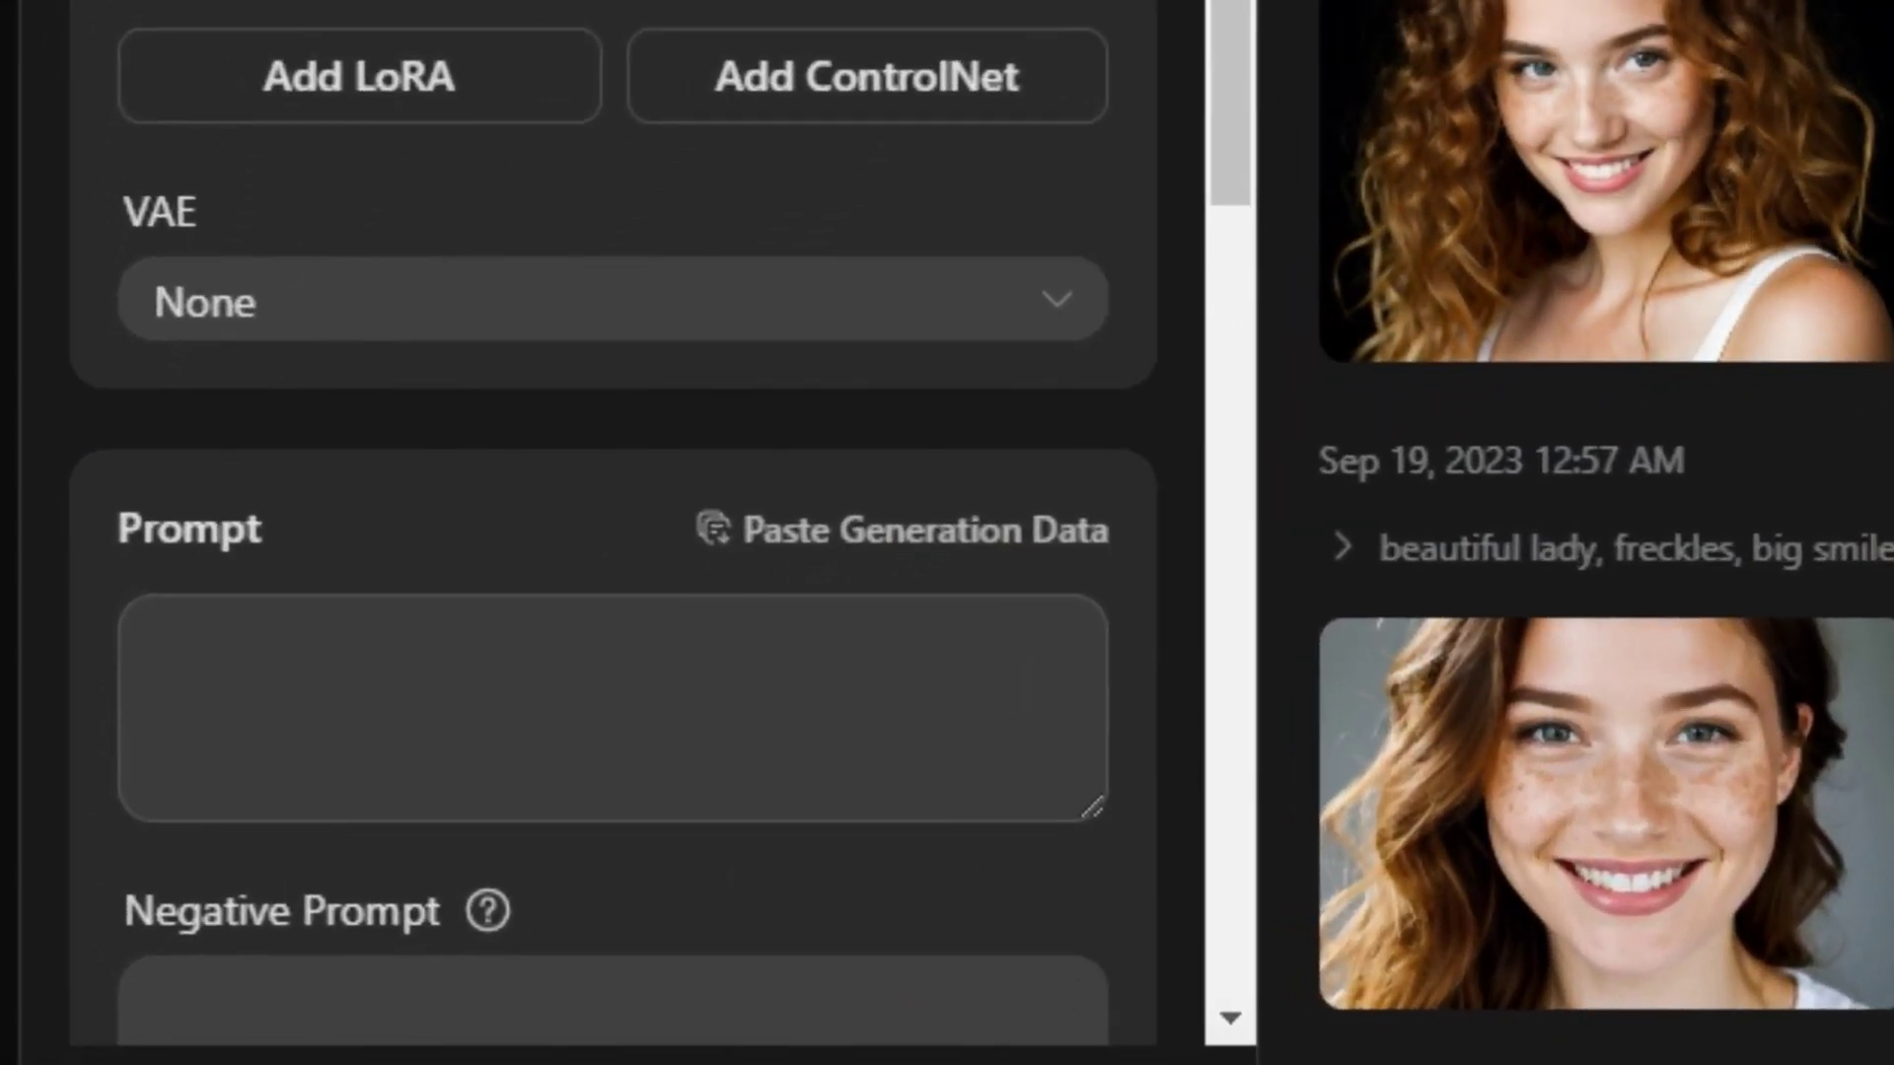
Step: Switch the image aspect ratio to custom and review the sampling method, sampling steps, CFG scale and seed settings
scroll(612, 592, "down", 3)
scroll(611, 592, "down", 3)
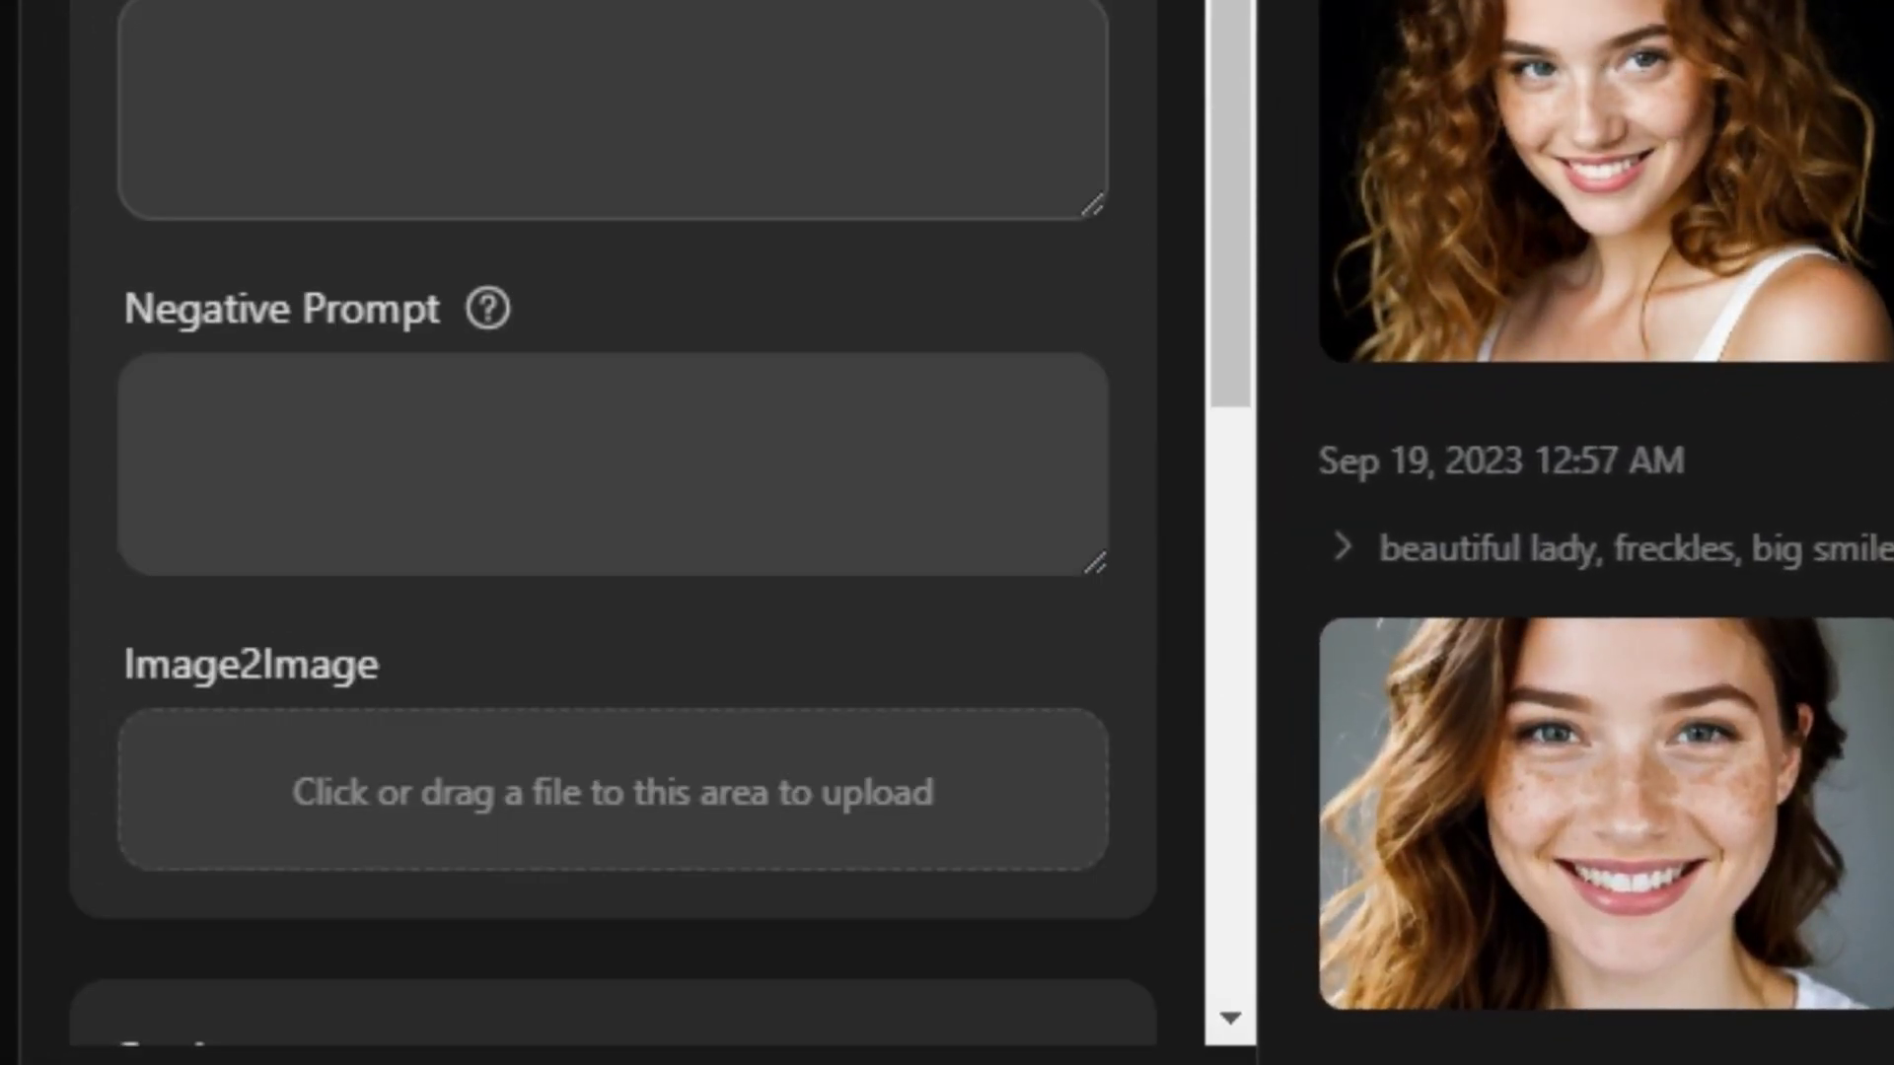
left_click(149, 396)
scroll(612, 592, "down", 1)
scroll(612, 533, "down", 2)
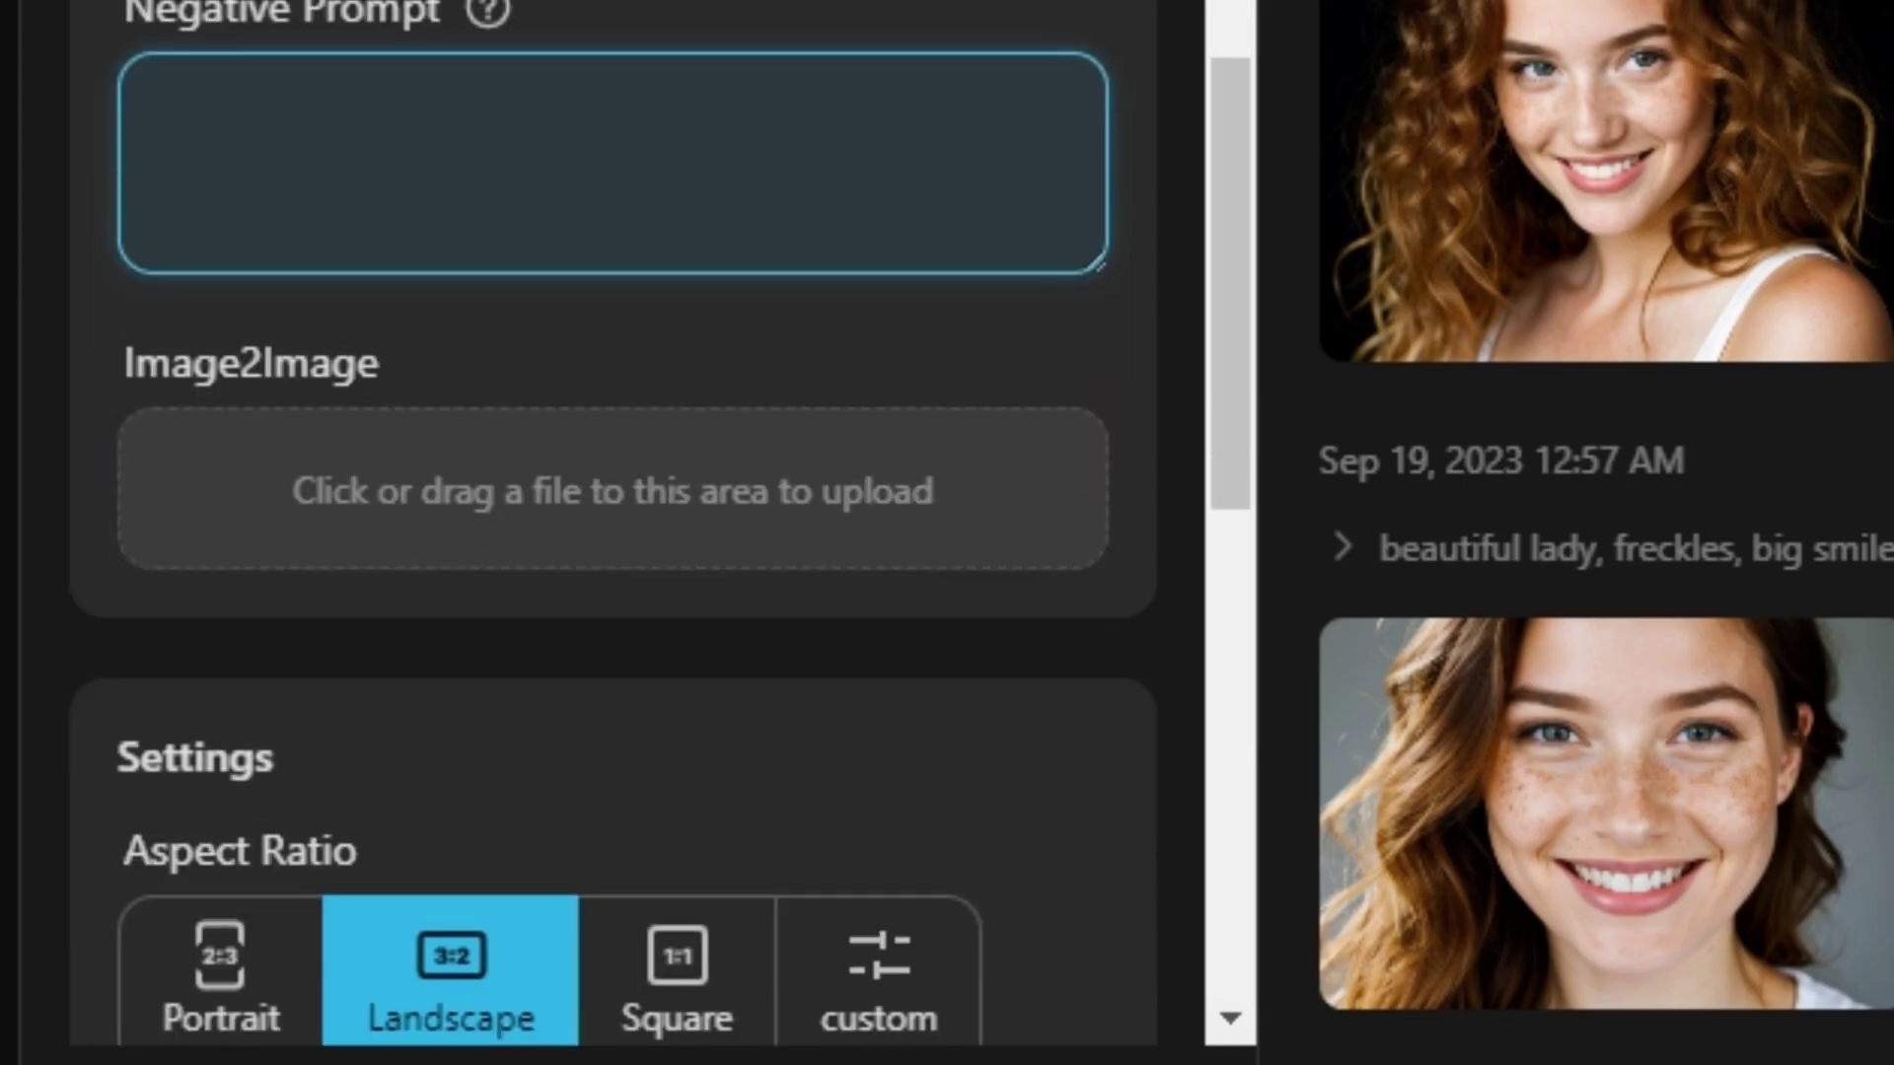
scroll(221, 404, "down", 6)
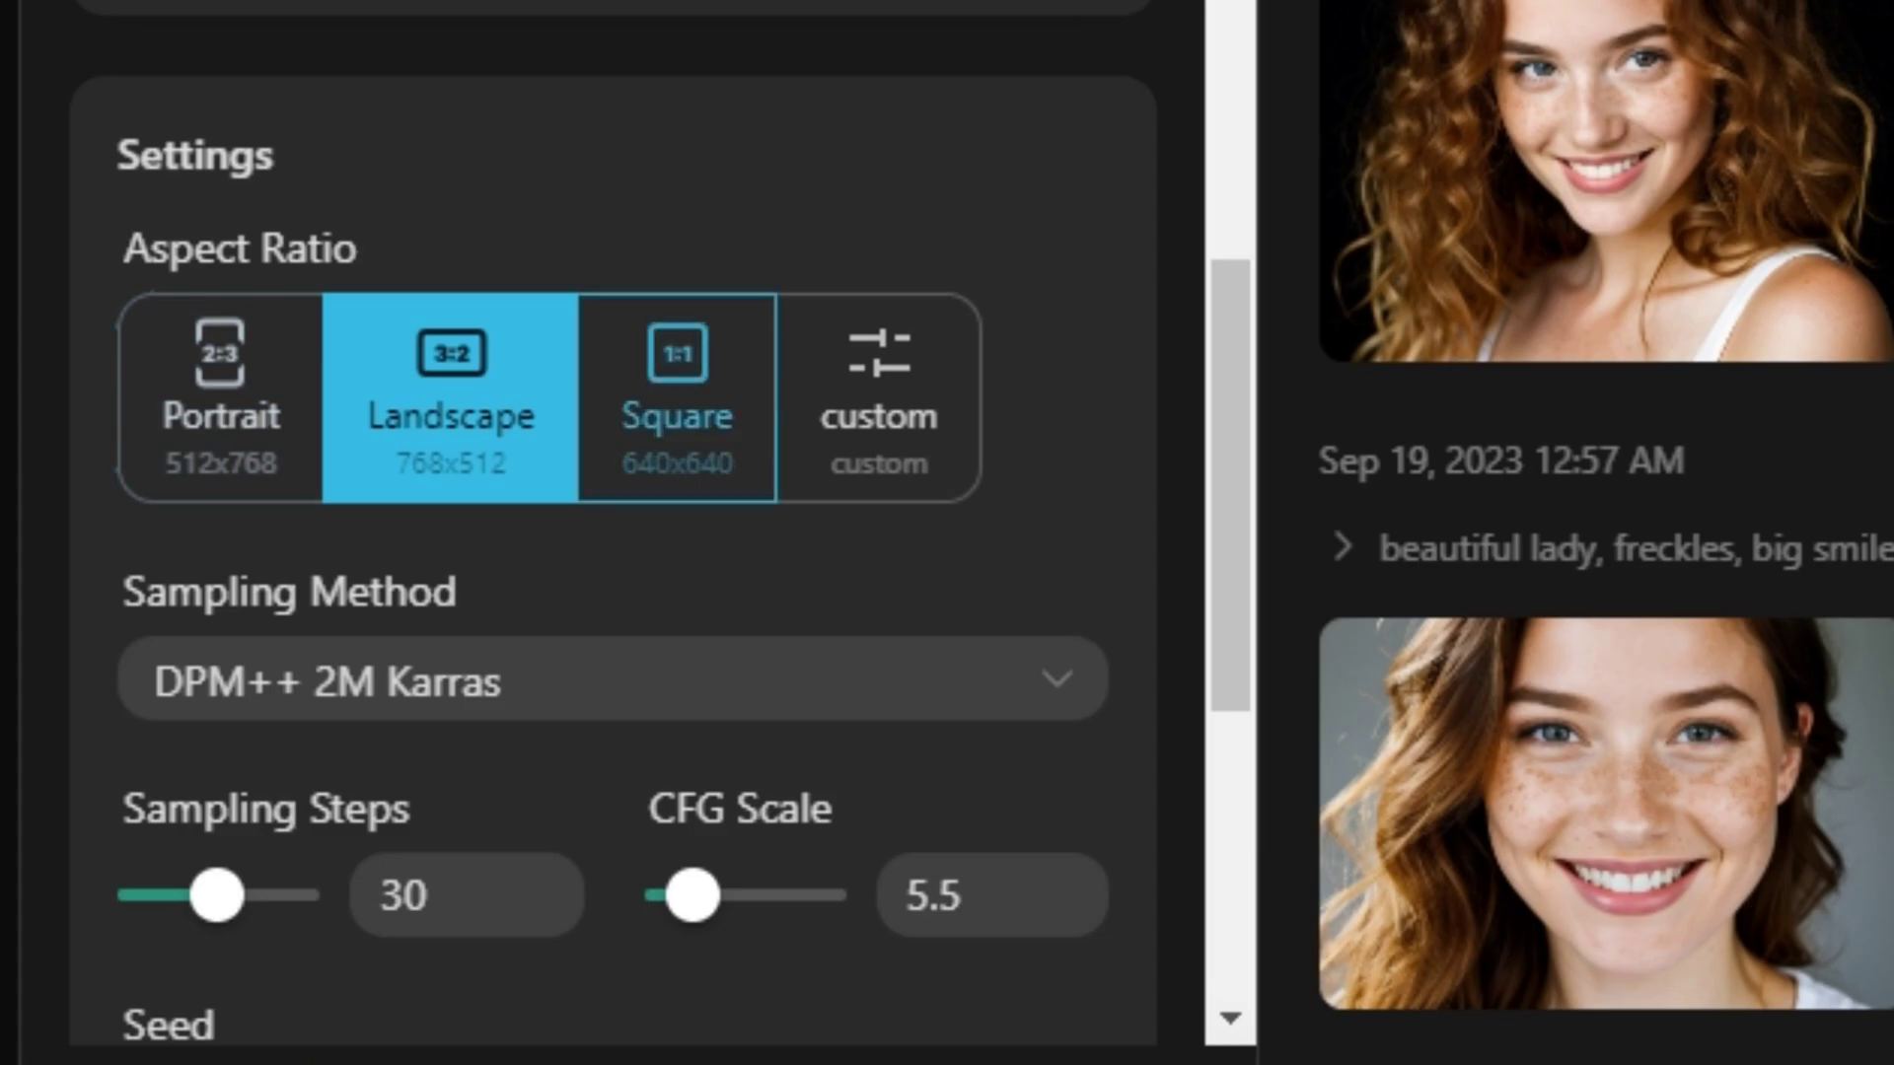
left_click(878, 399)
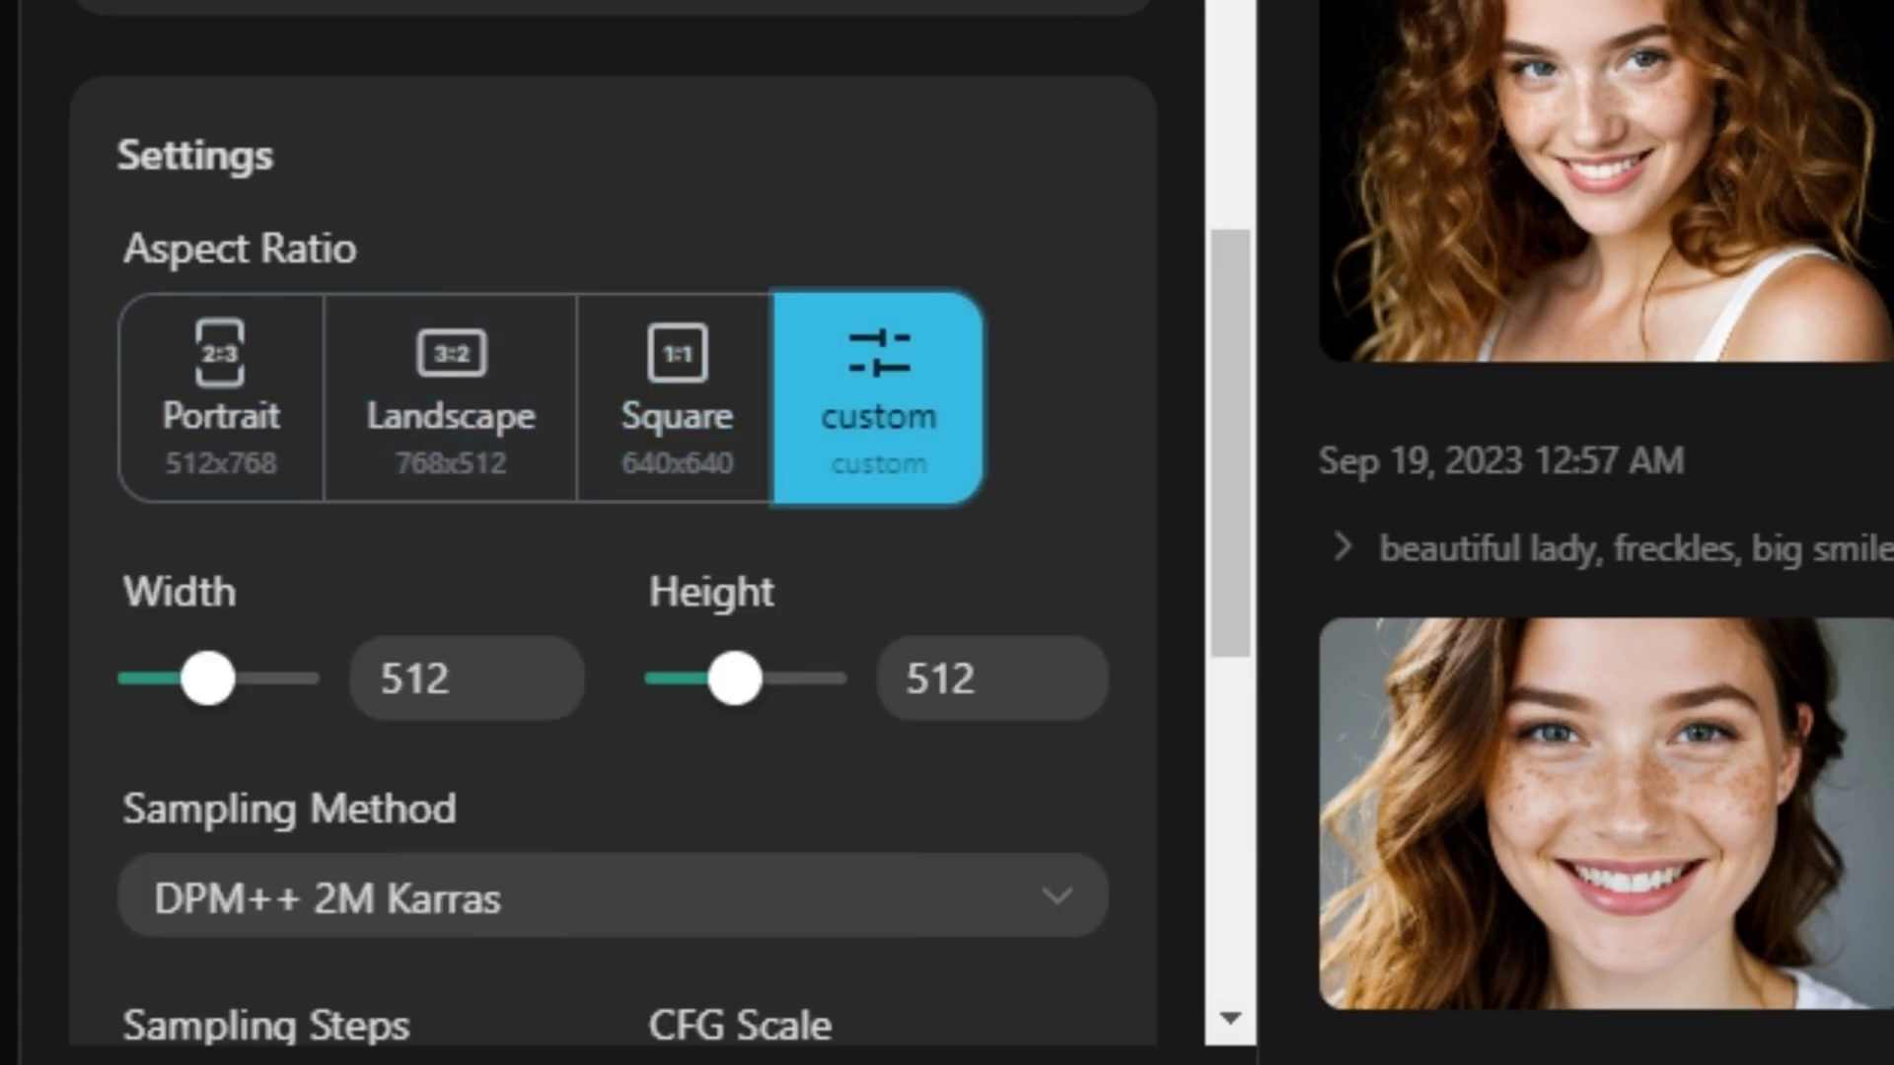
left_click(451, 399)
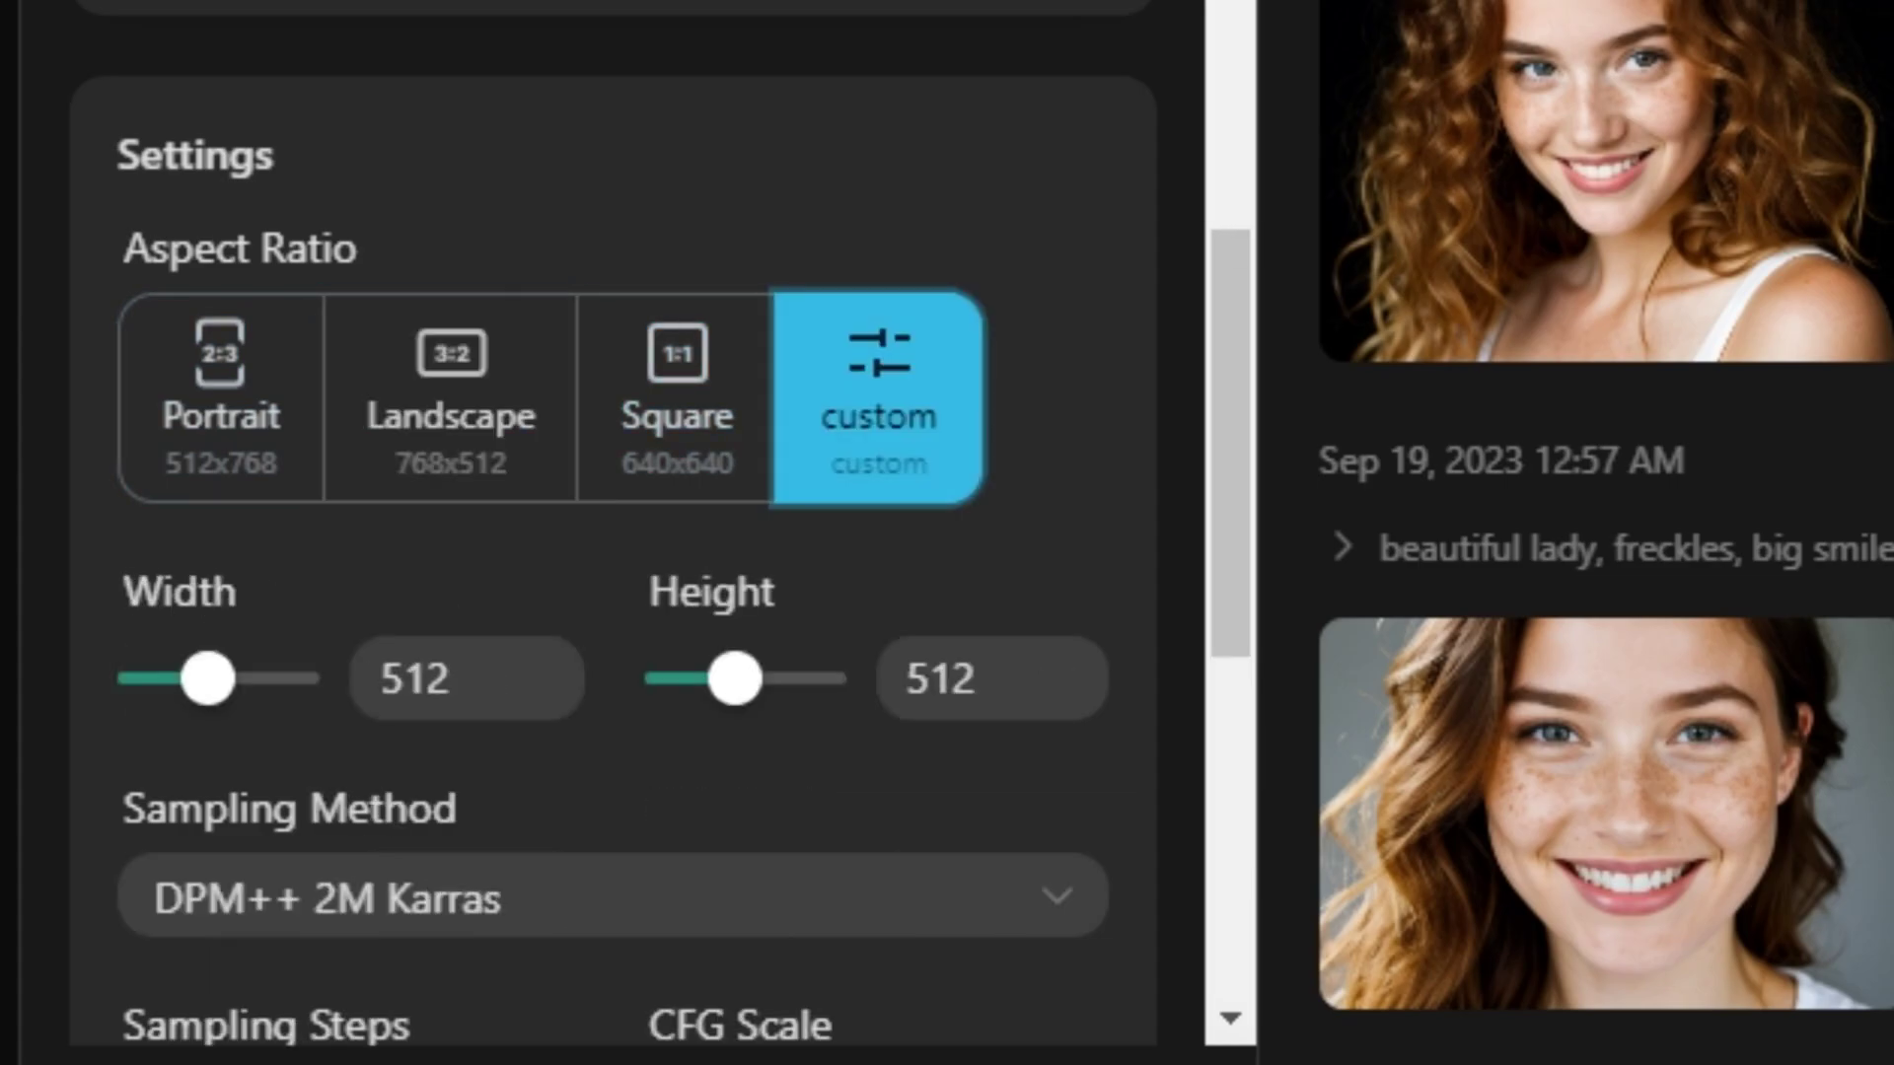
scroll(613, 553, "down", 1)
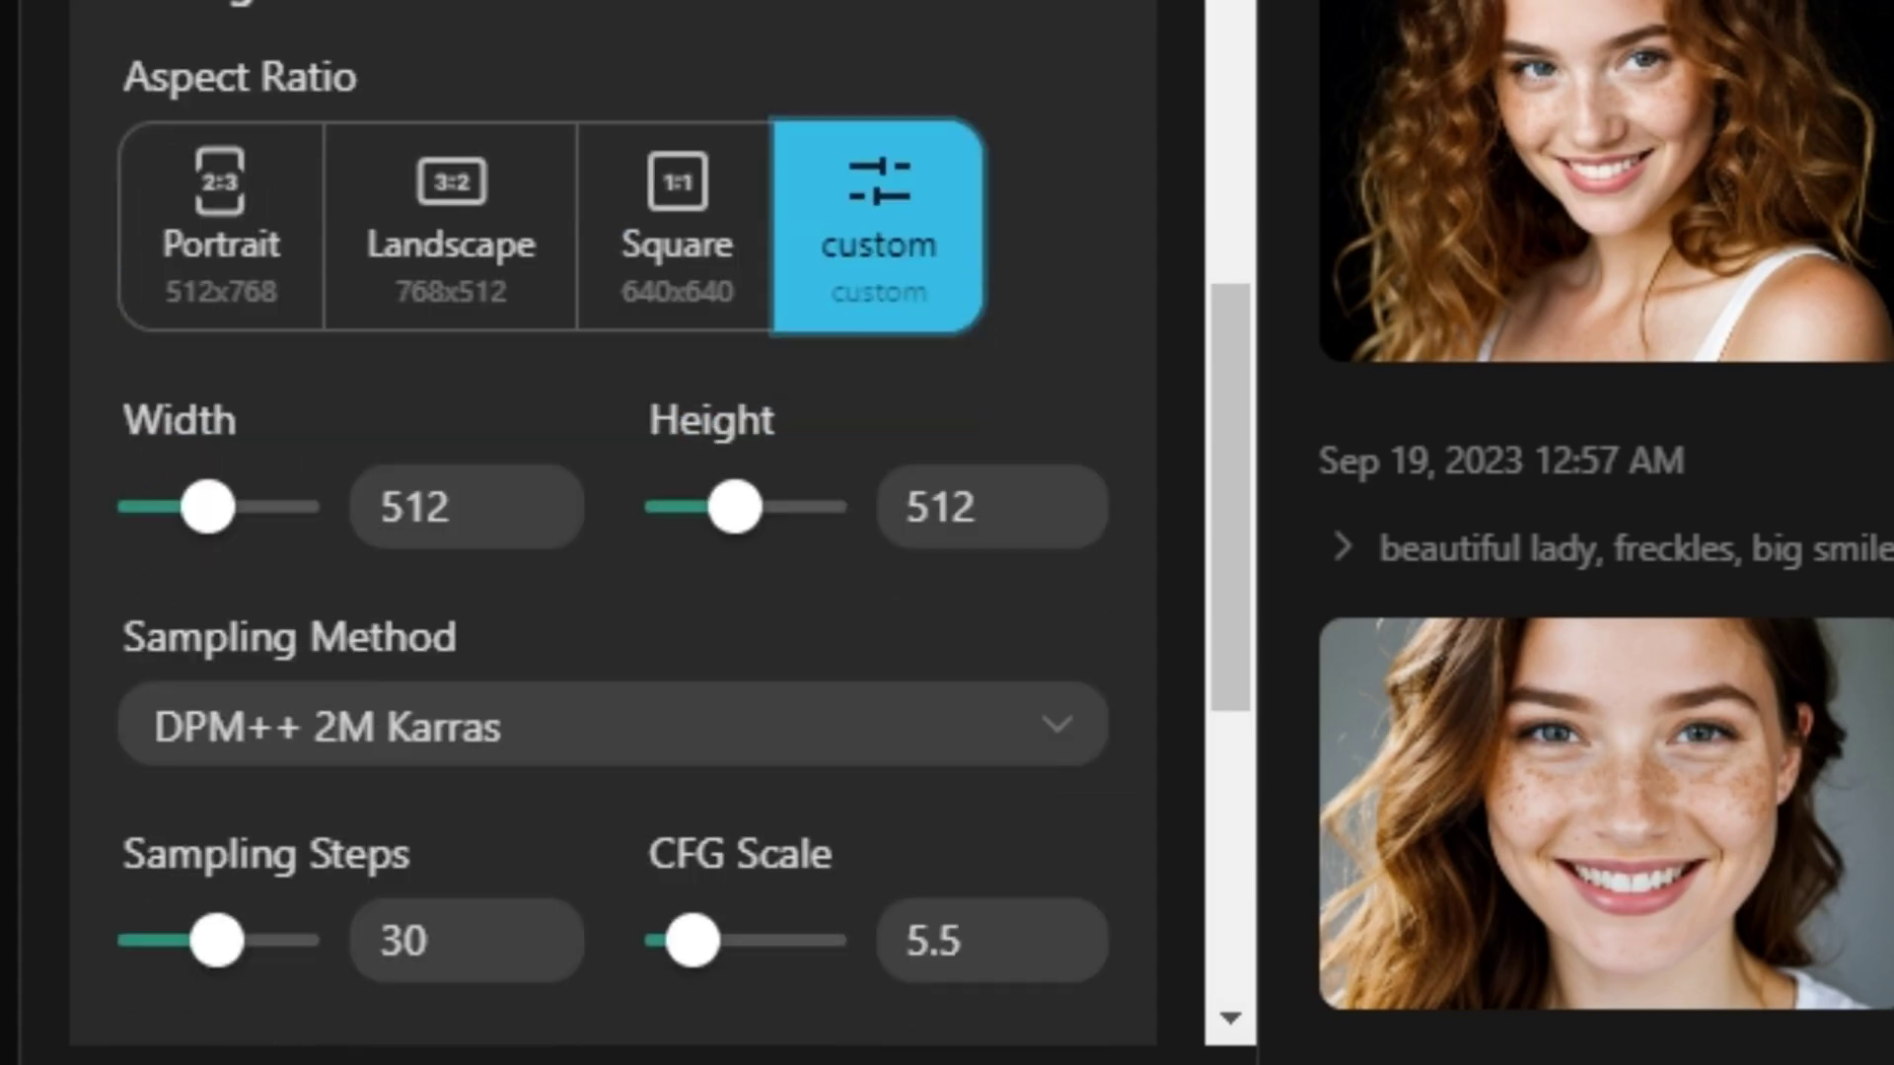
scroll(631, 533, "down", 5)
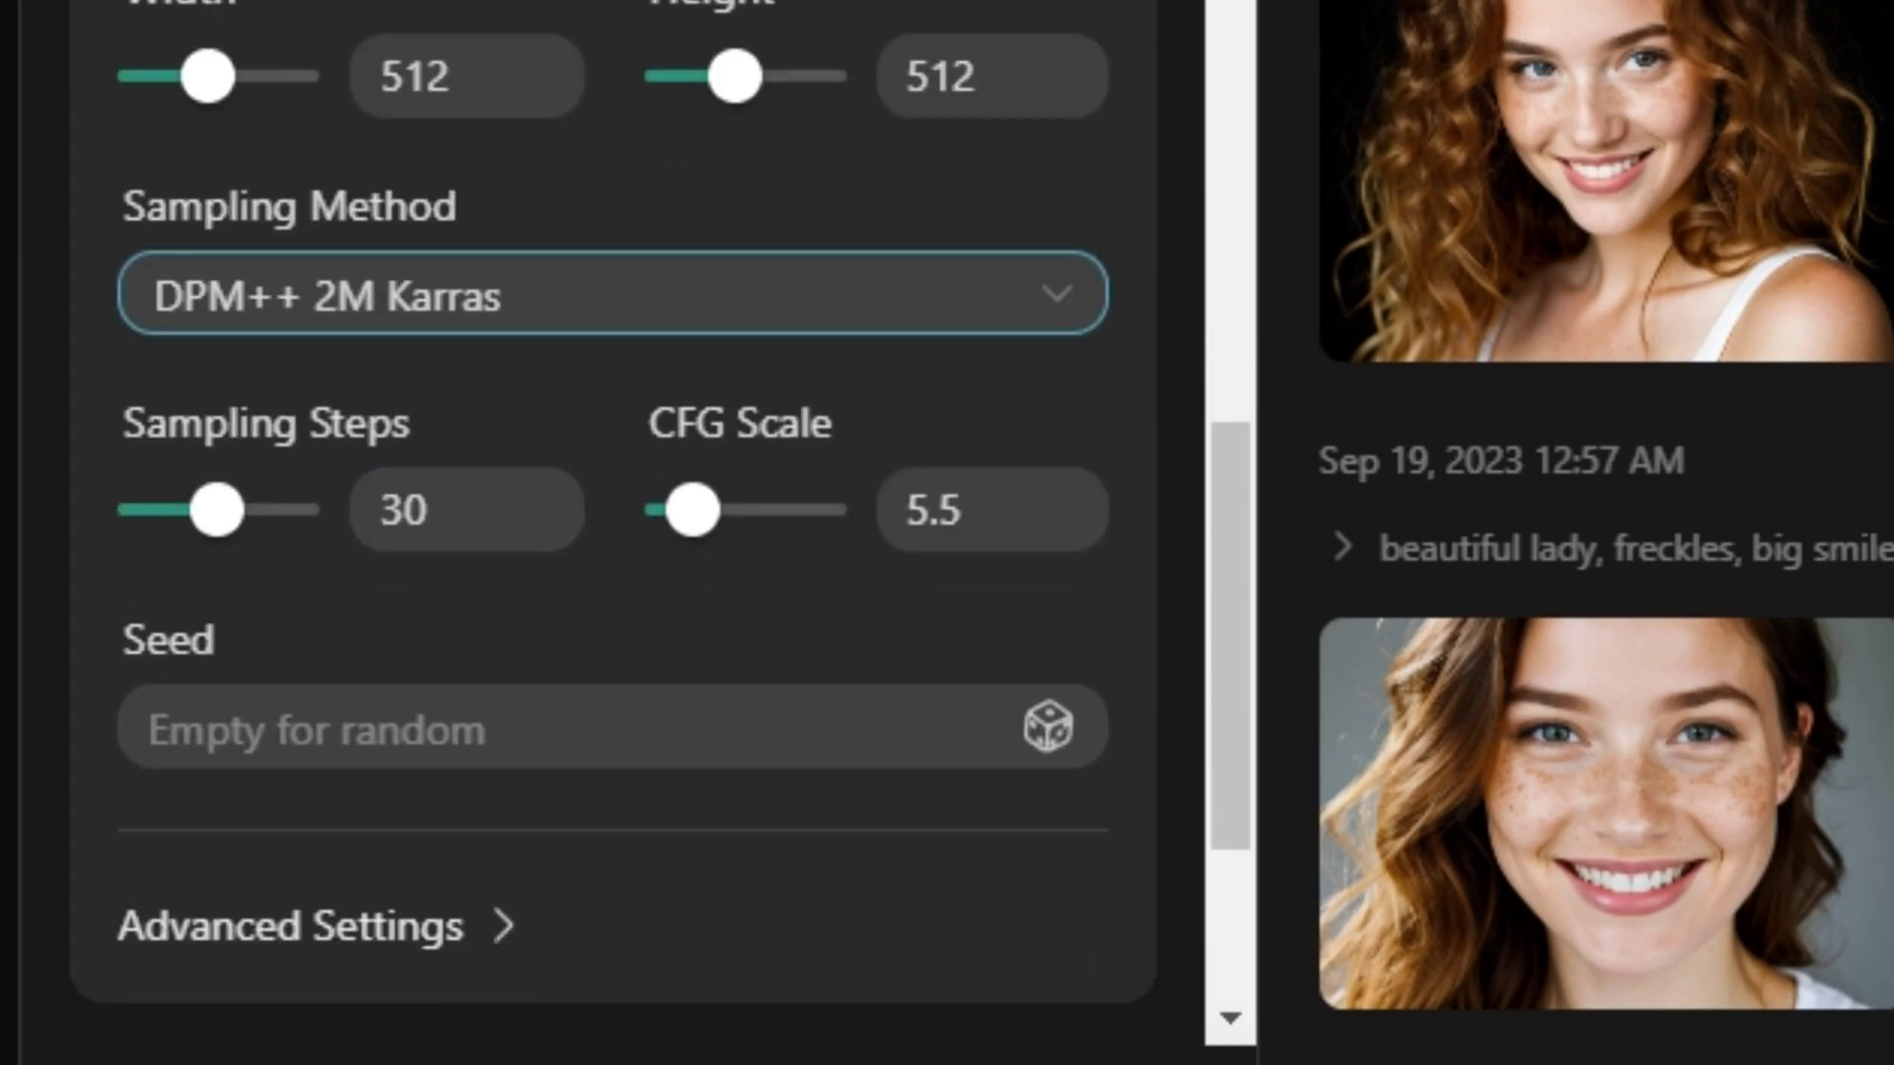
scroll(631, 293, "down", 5)
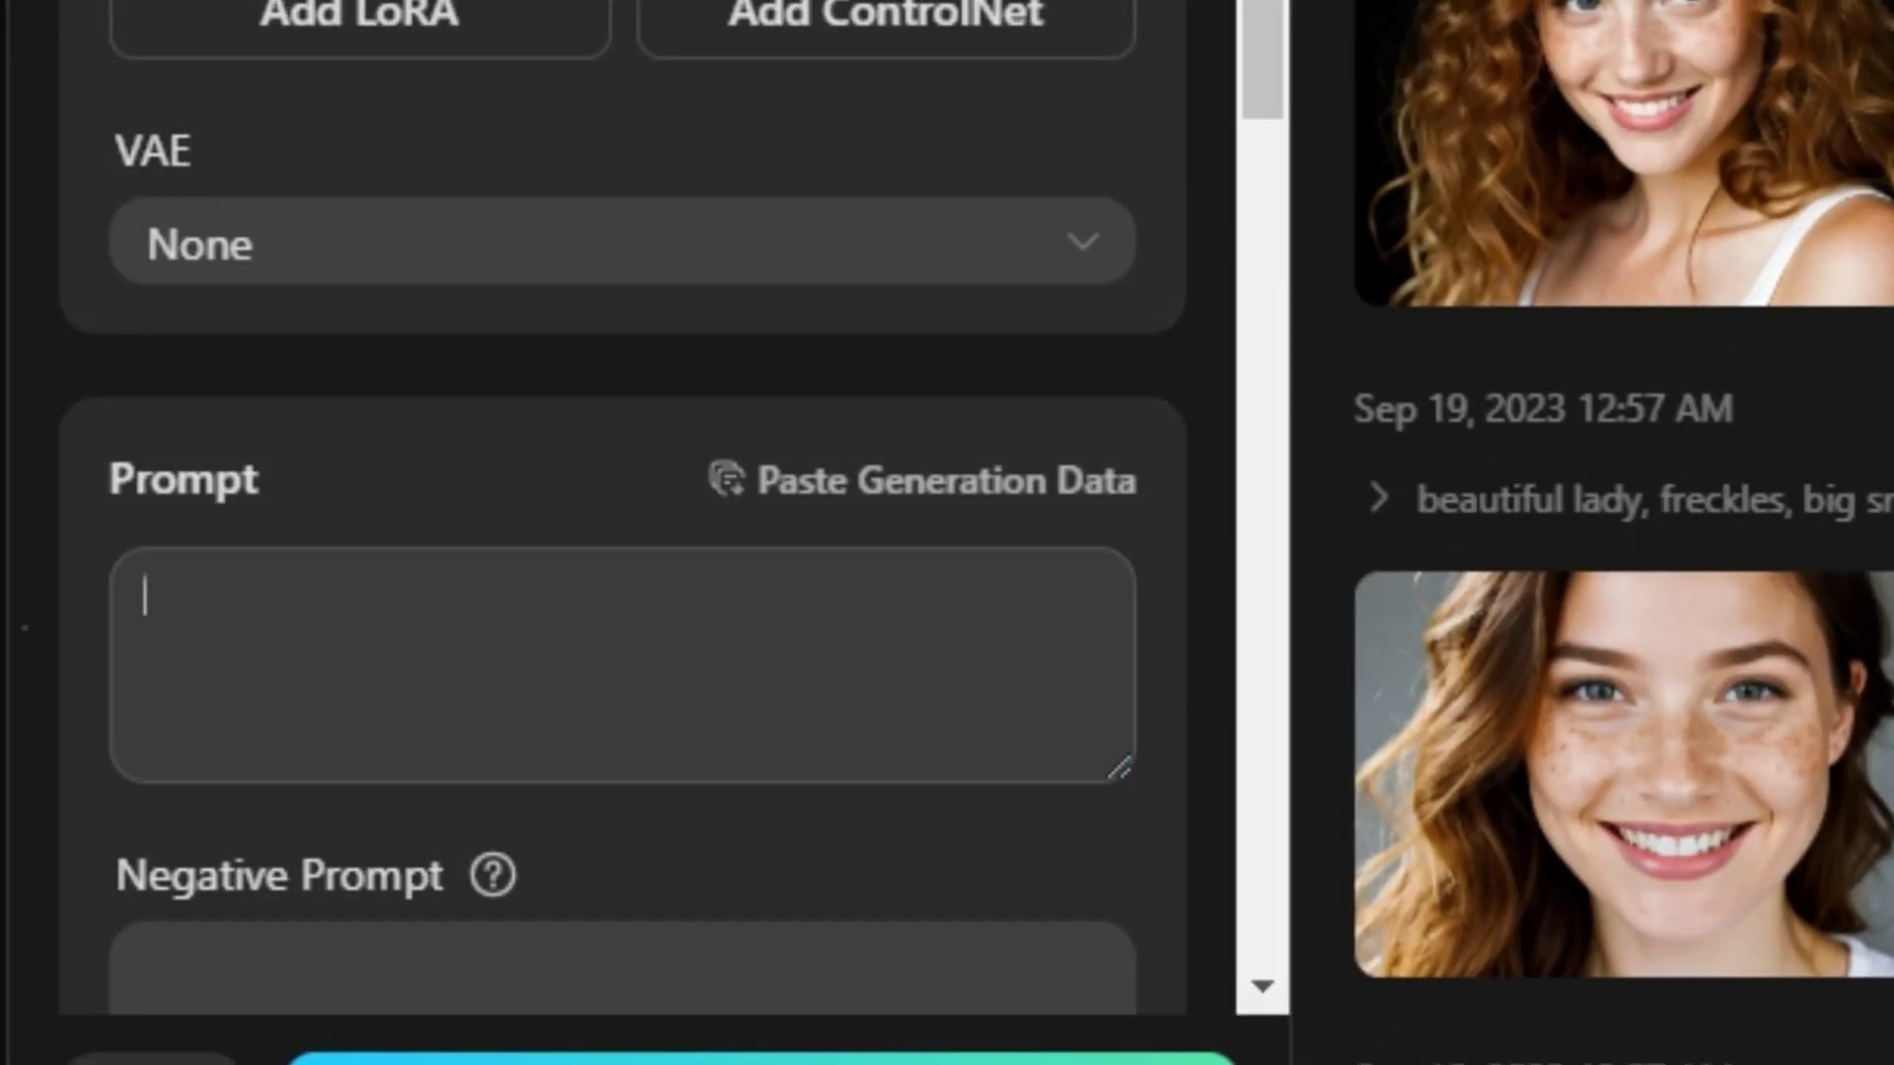
Step: Enter the prompt "A beautiful woman with curly hairs , closeup portrait , realistic" and the negative prompt "No blur , ugly face , extra hands , extra eyes"
type("A beautiful woman with curly hairs , closeup portrait , realistic")
scroll(622, 493, "down", 3)
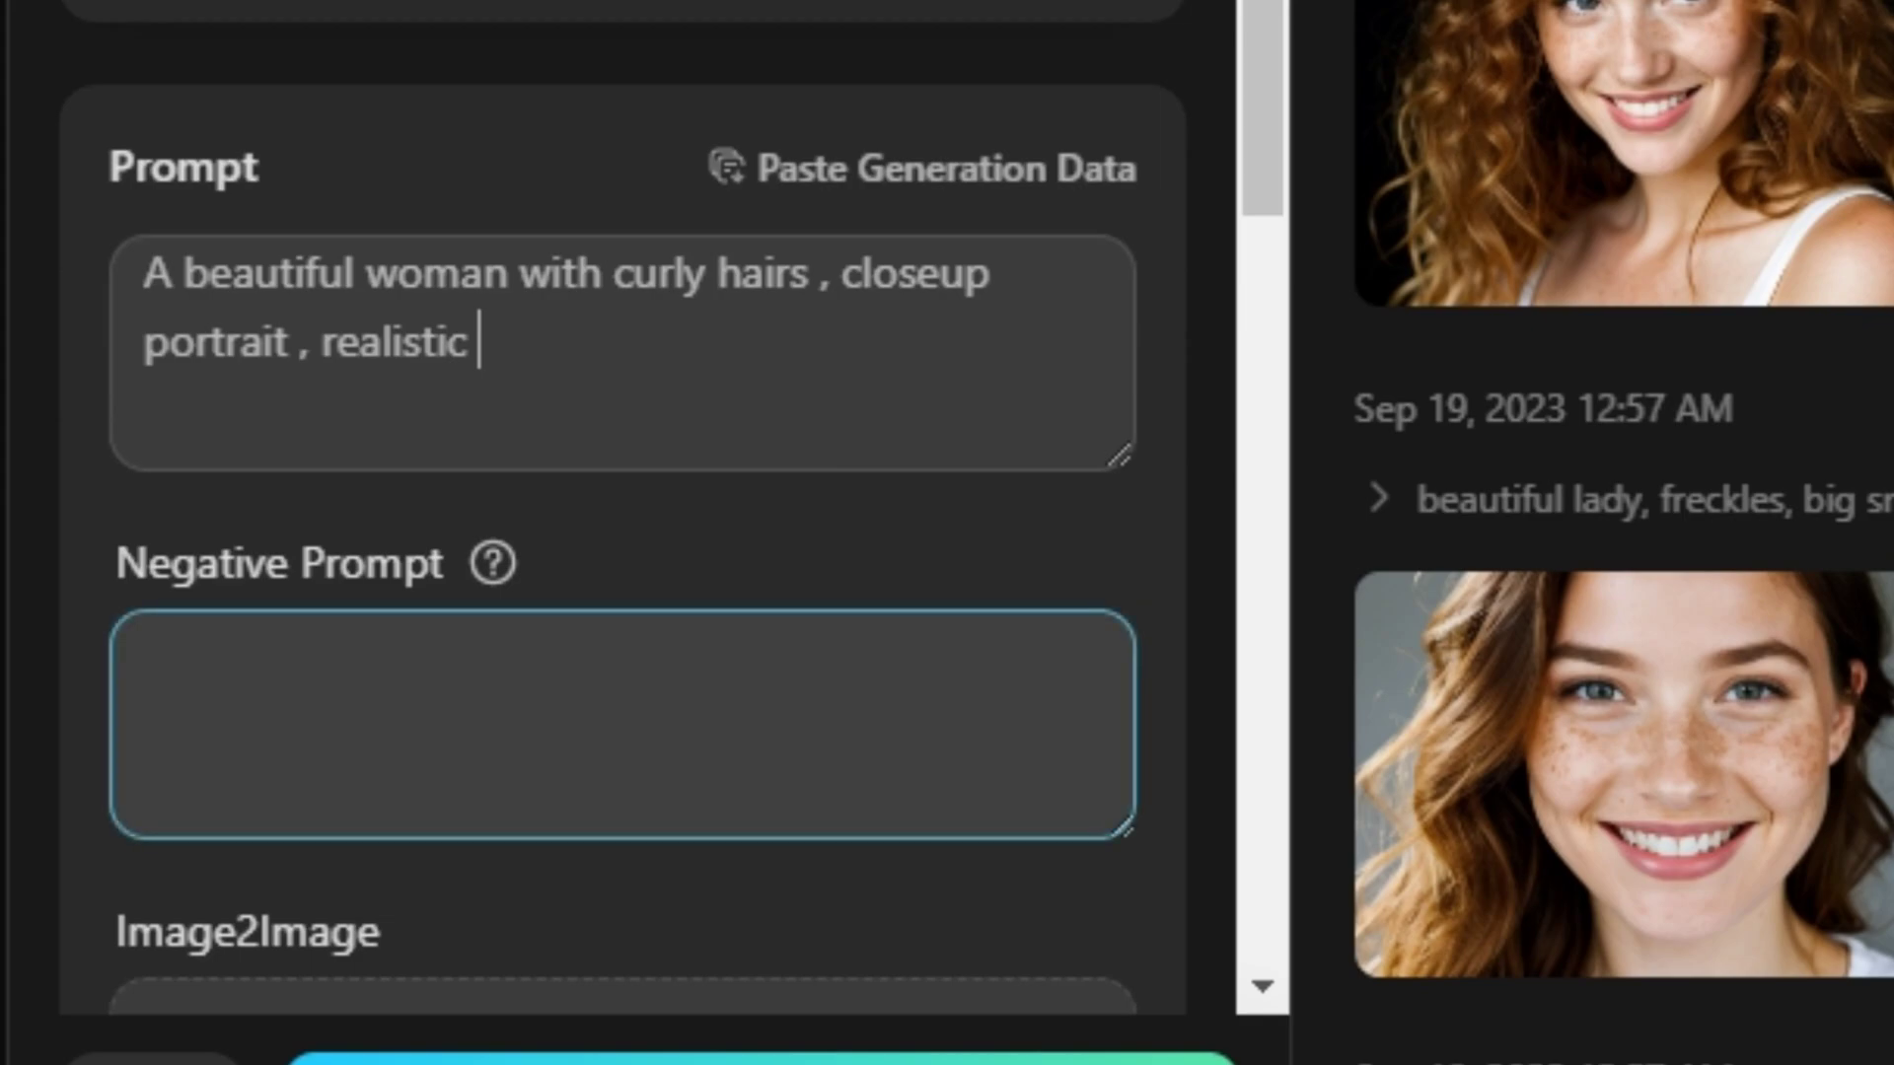
left_click(145, 657)
type("No blur , ugly face")
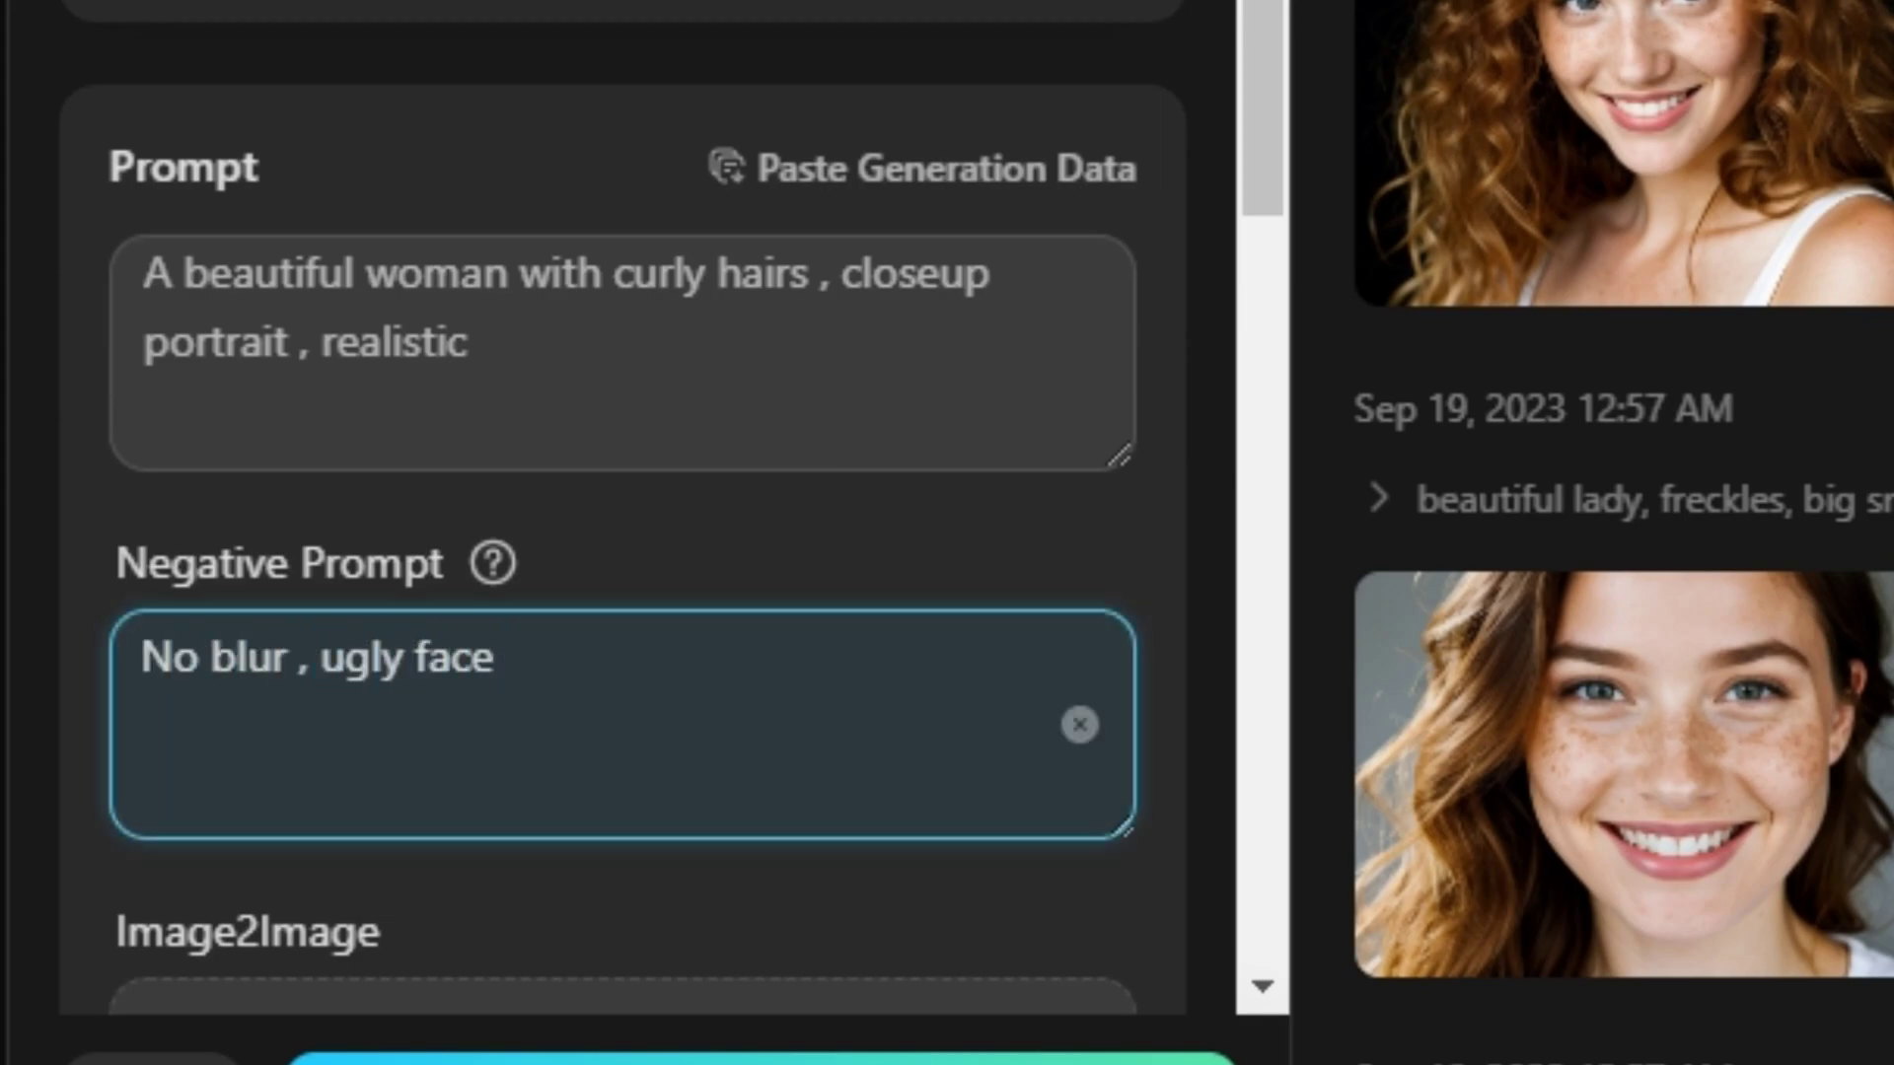
type(" , extra hands , extra eyes")
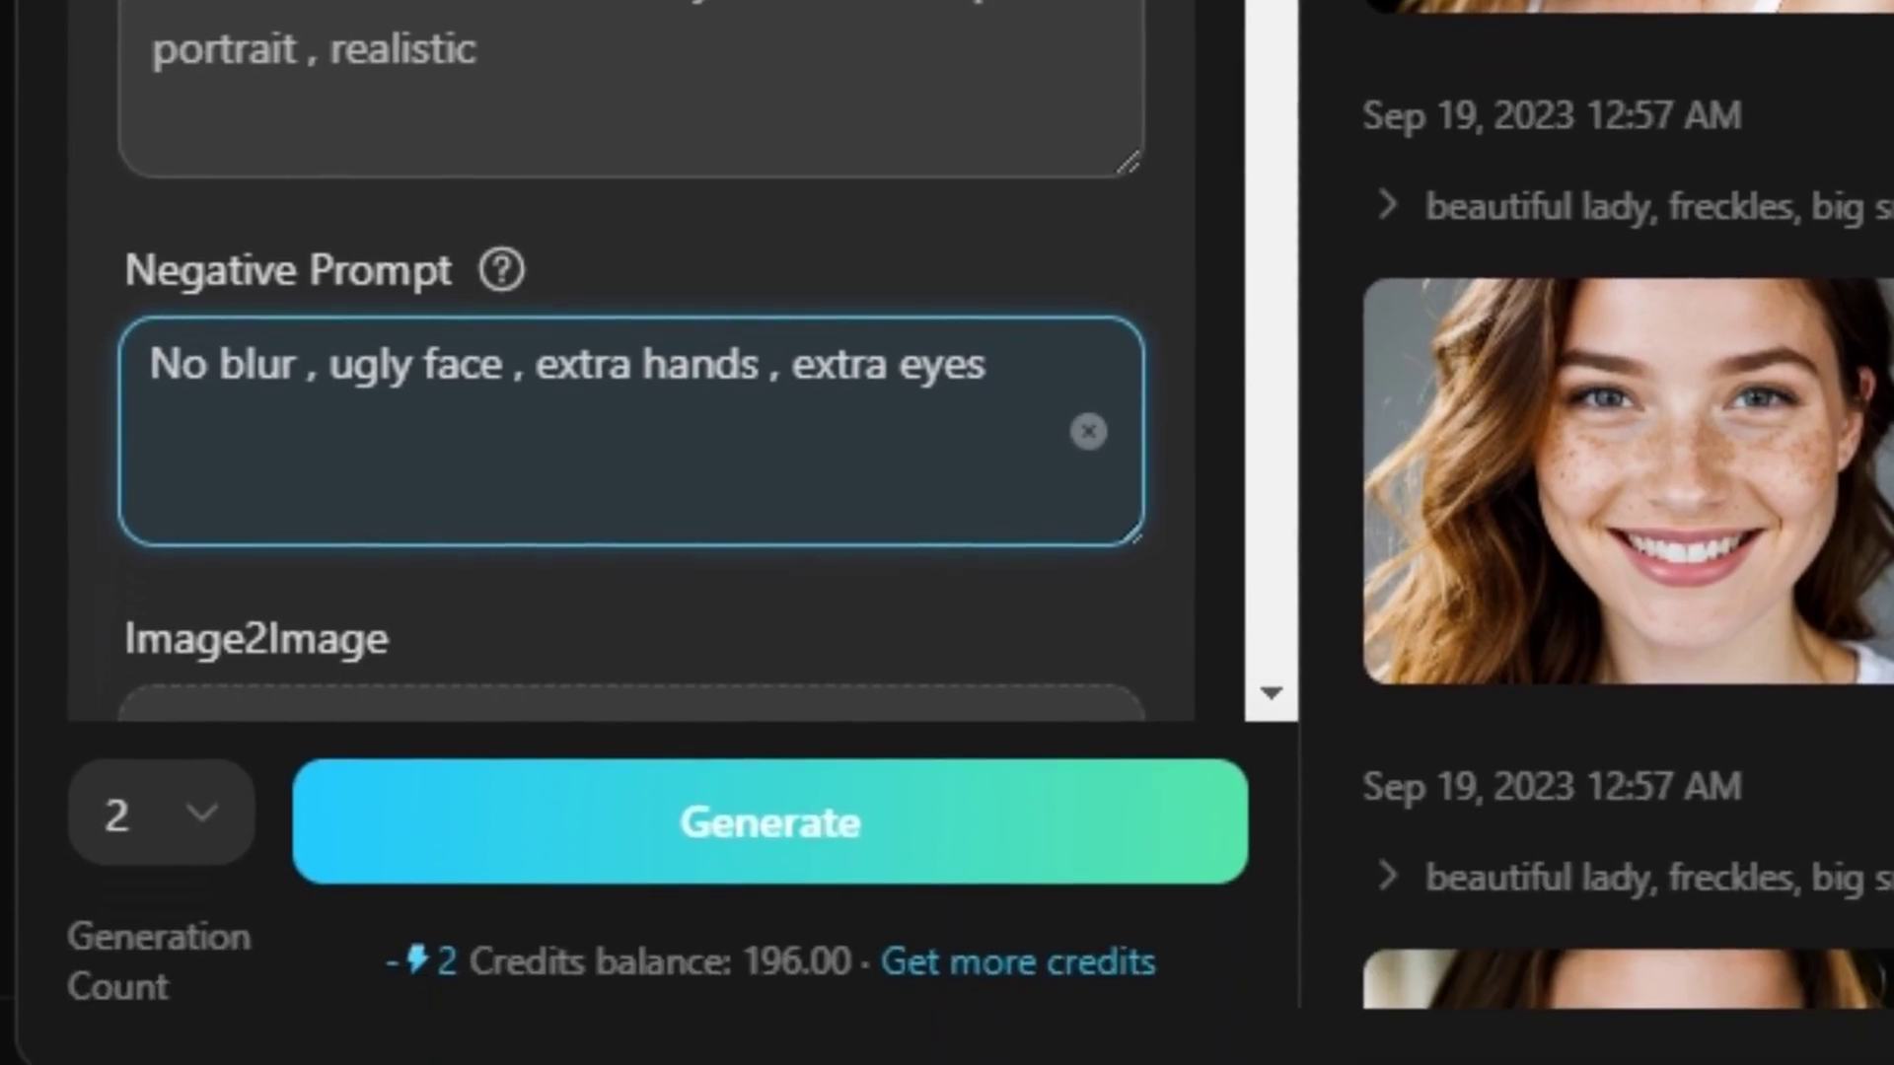
Step: Generate two images from the curly-haired woman prompts and open the first result for viewing
left_click(769, 820)
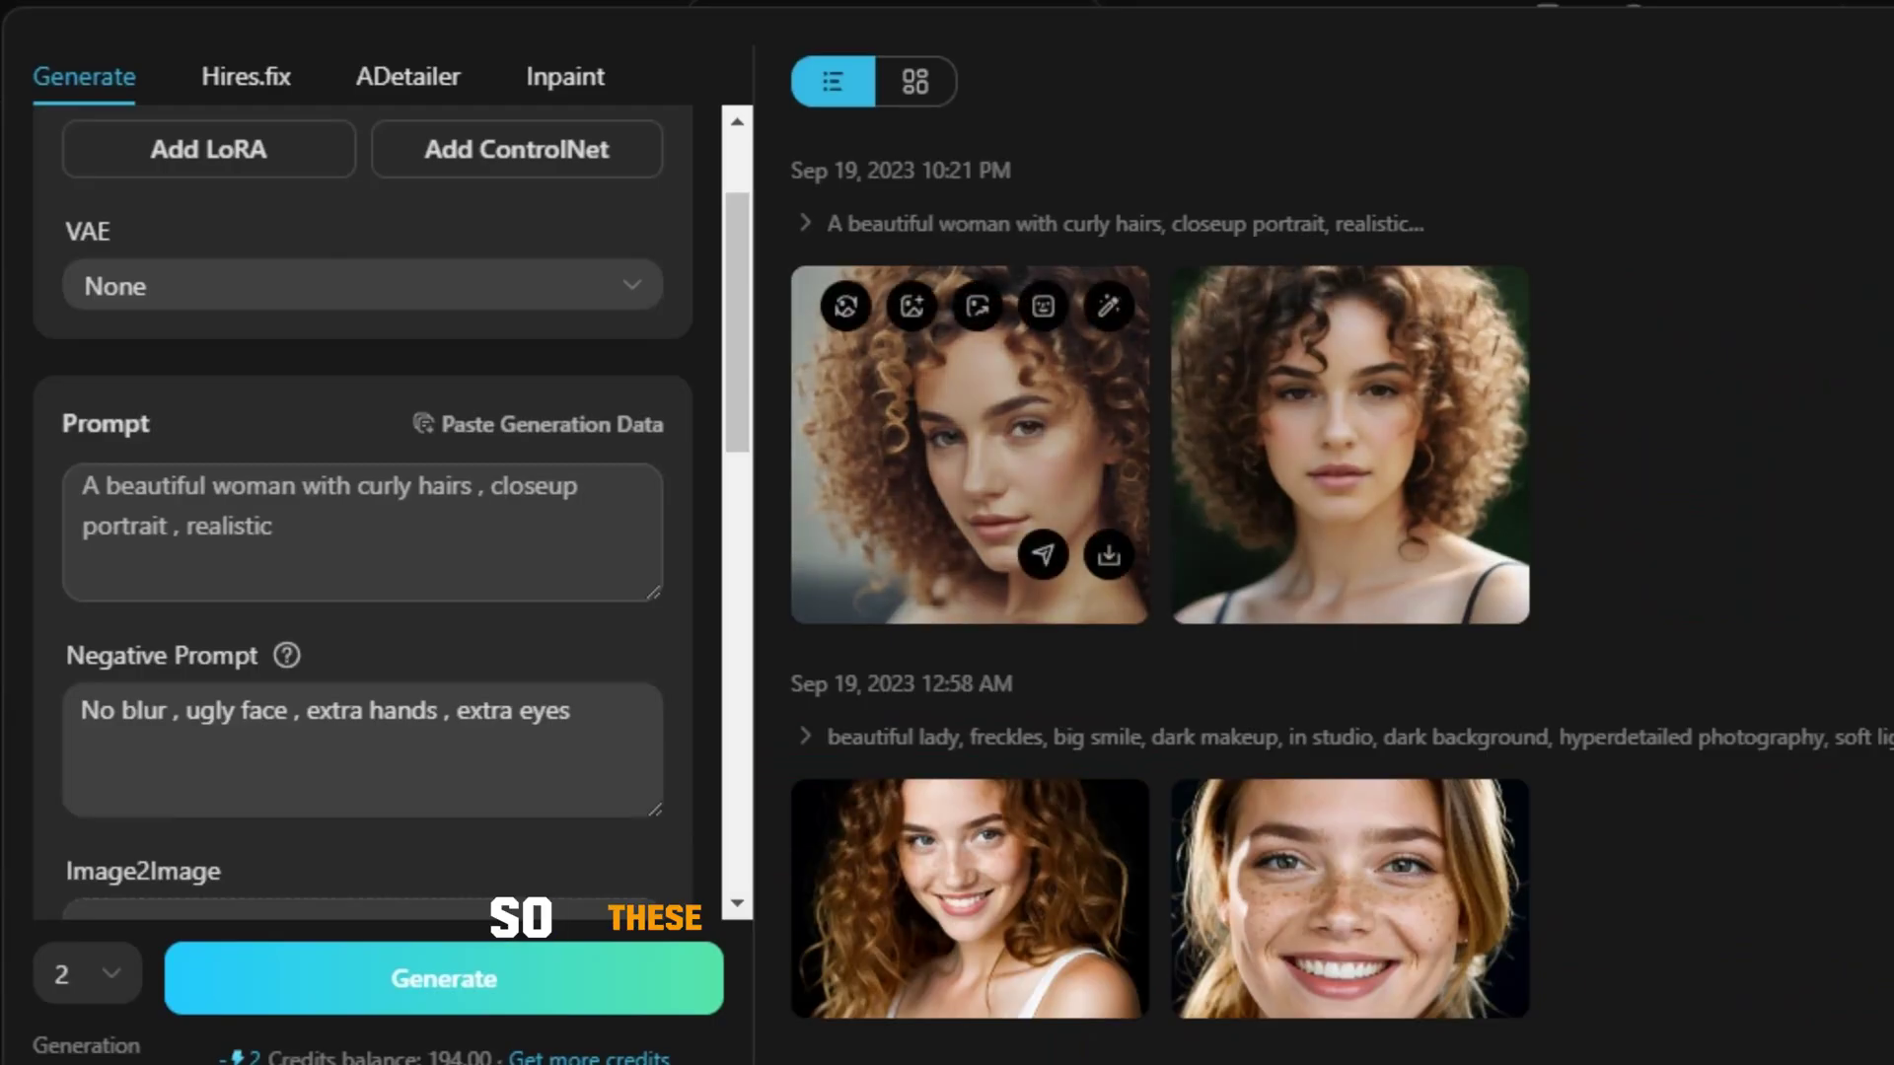
left_click(969, 444)
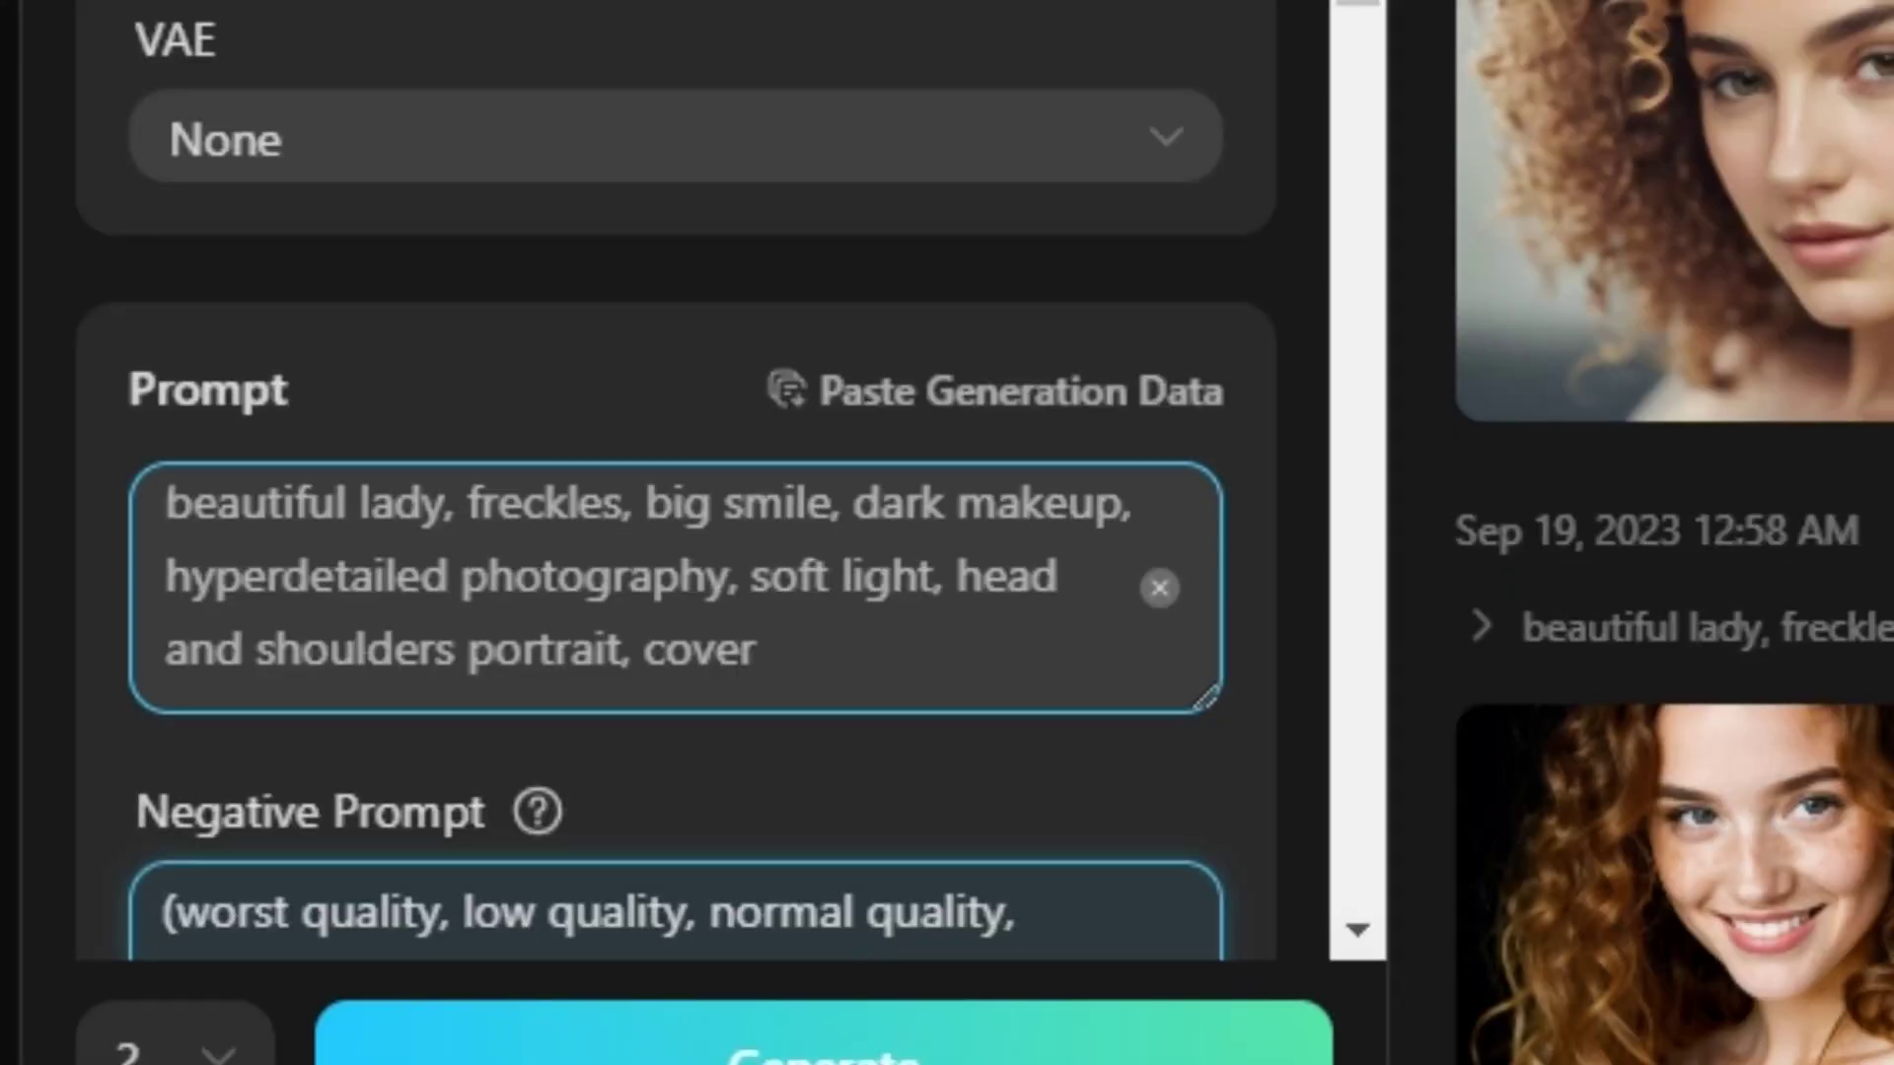
Step: Review the freckled-lady prompt, including its "dark makeup" detail, and read through the long negative prompt
left_click_drag(1131, 504, 854, 504)
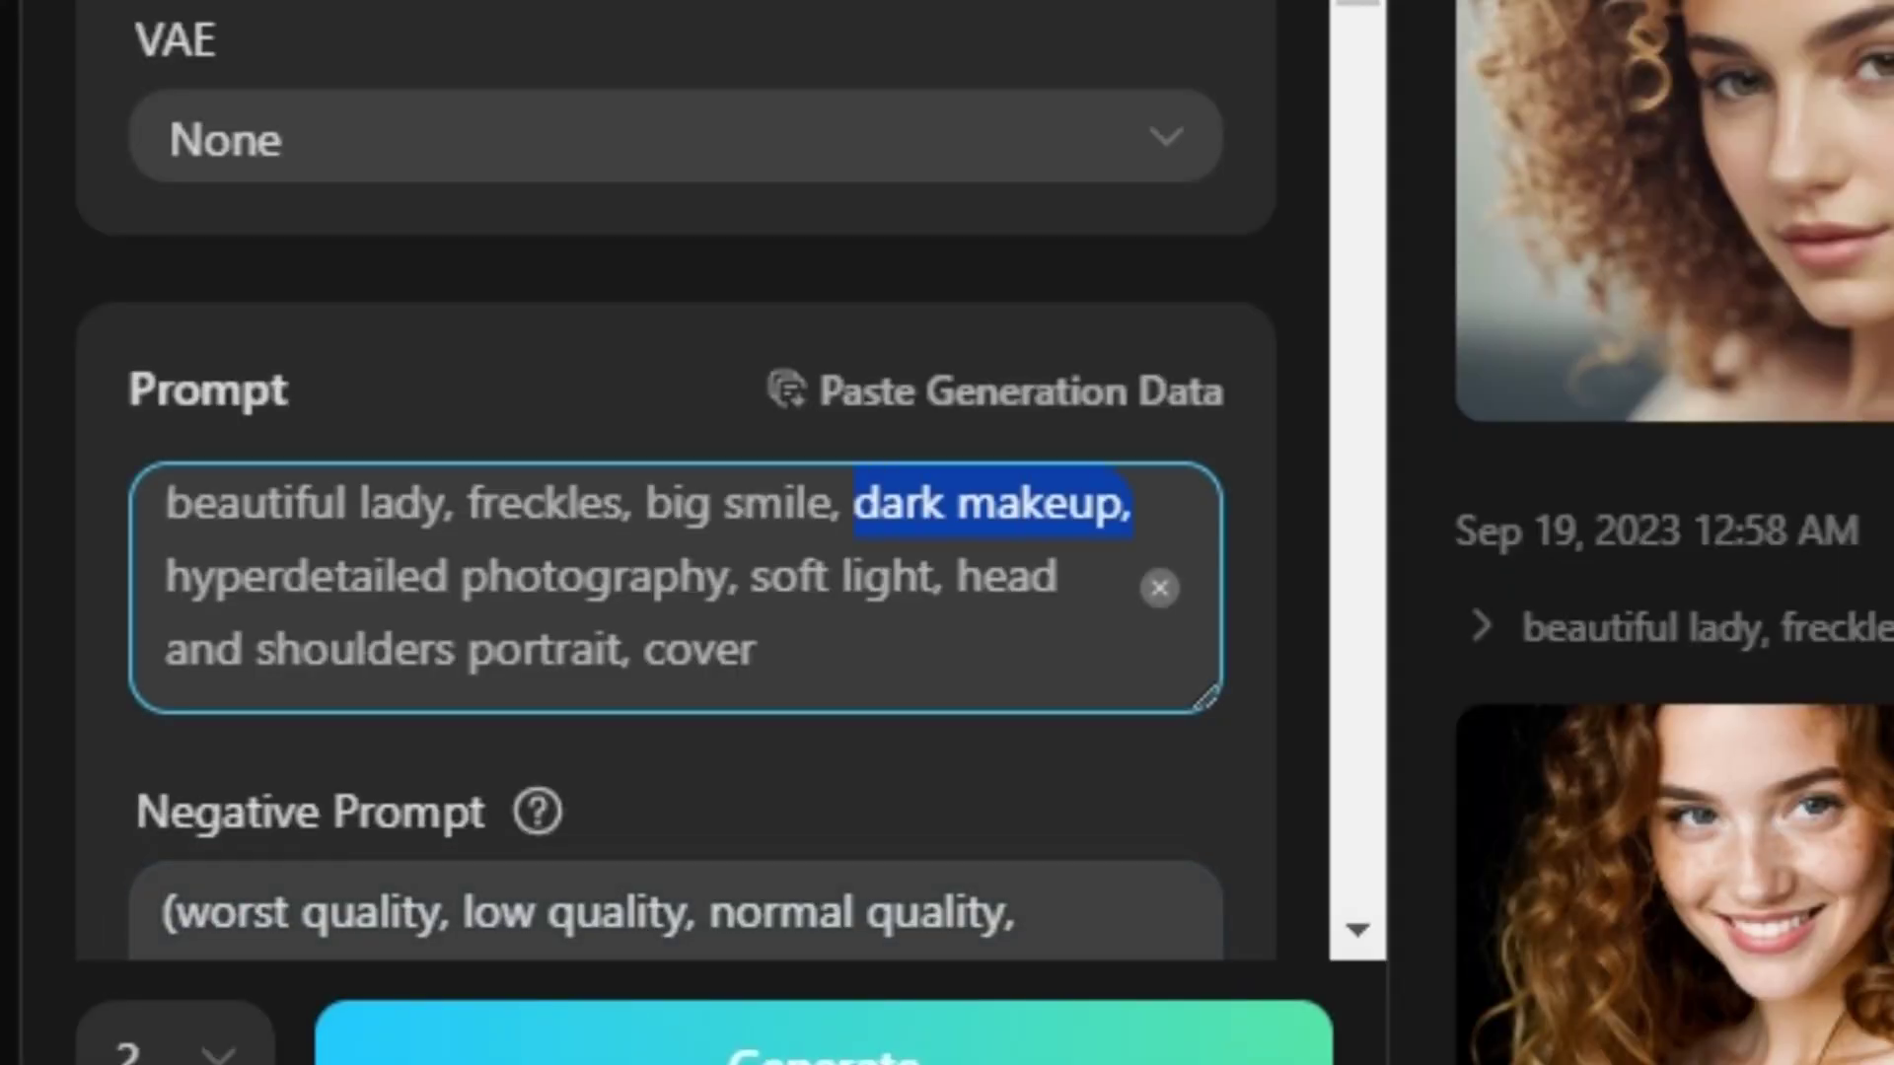
left_click(756, 649)
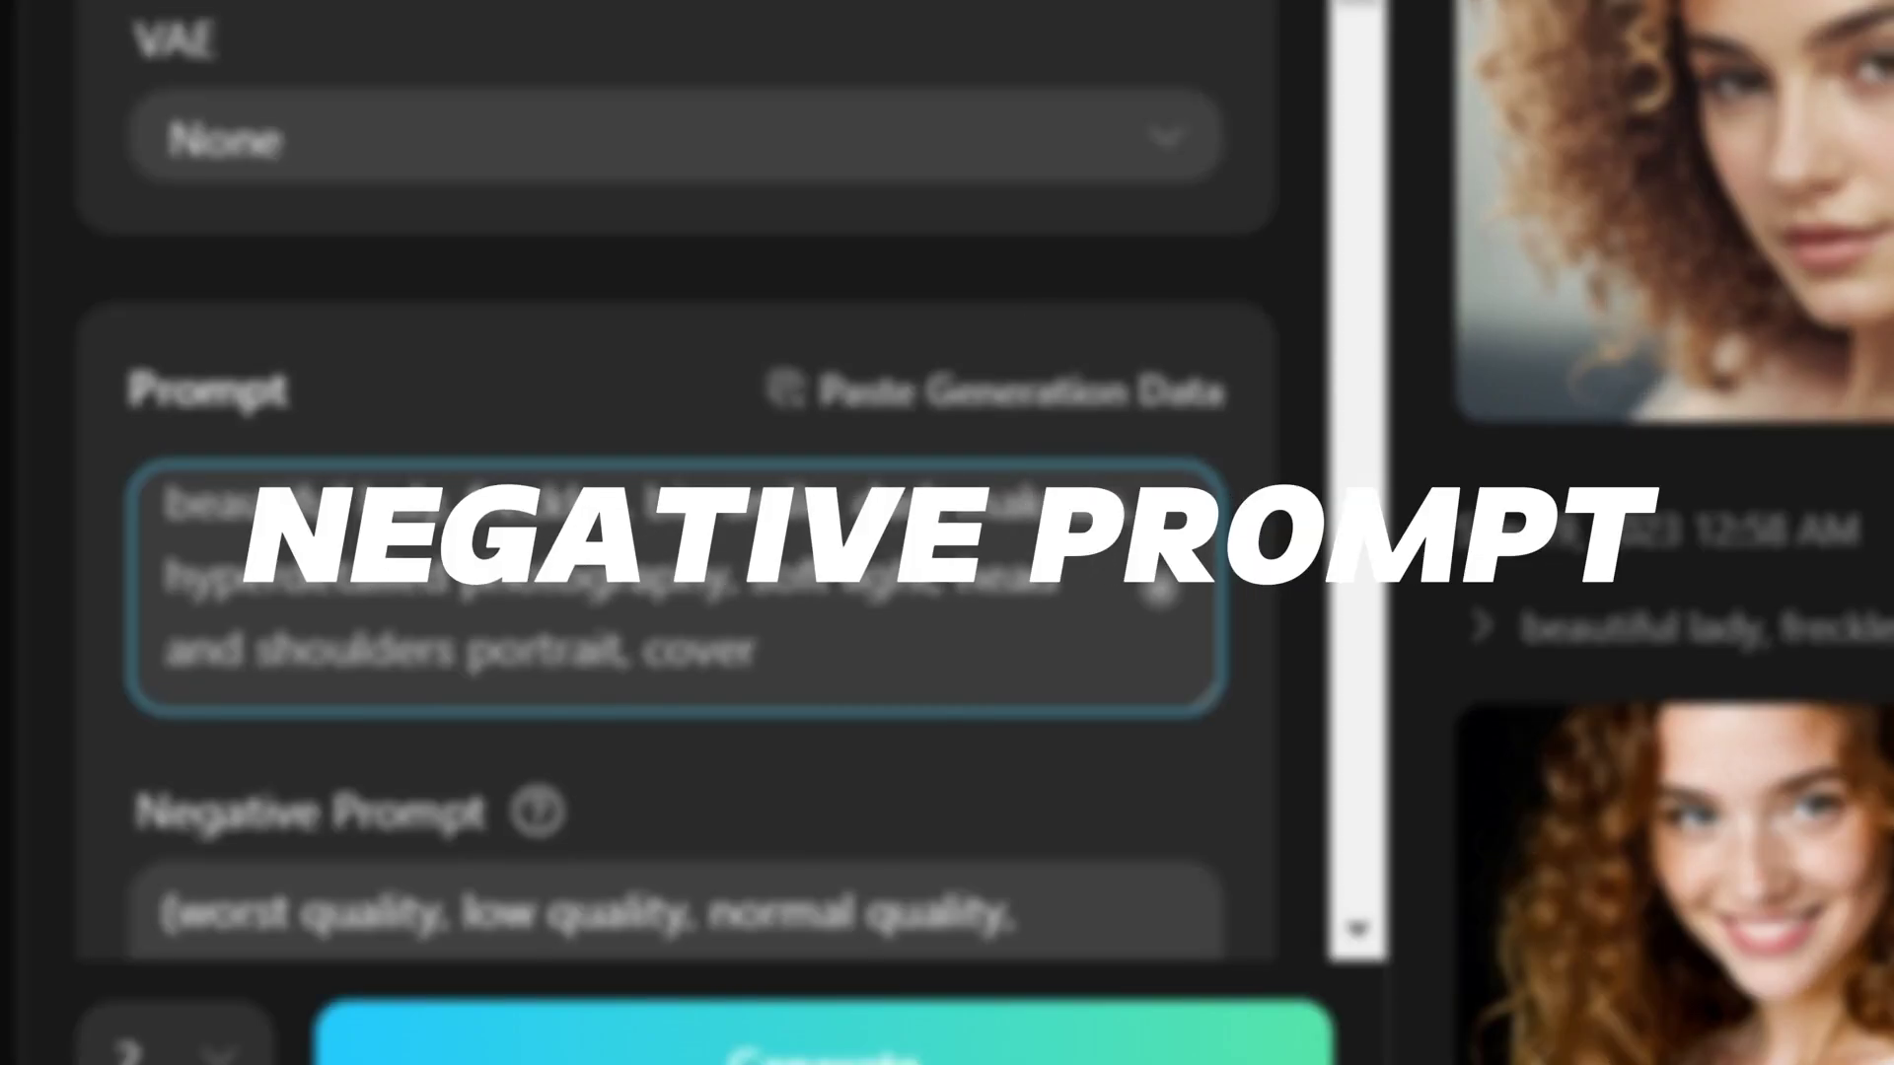
scroll(675, 651, "down", 3)
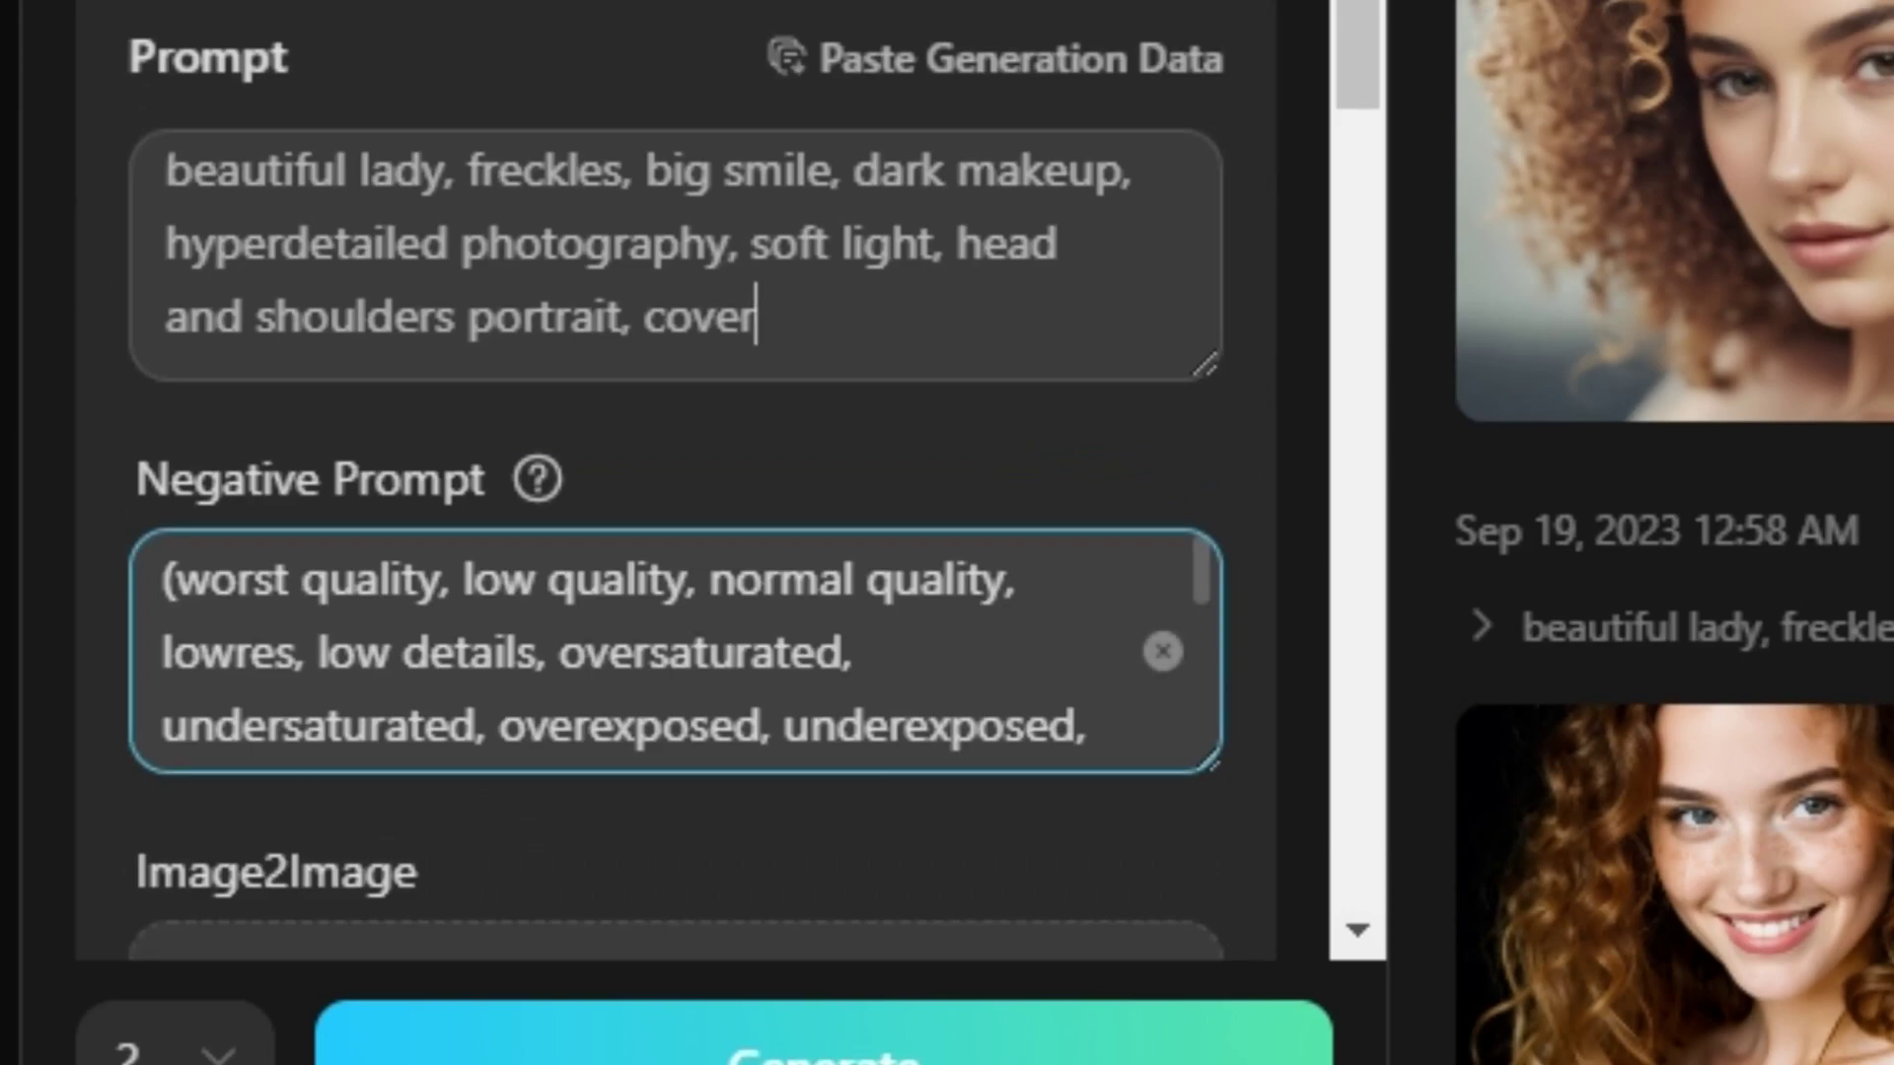
scroll(675, 651, "down", 3)
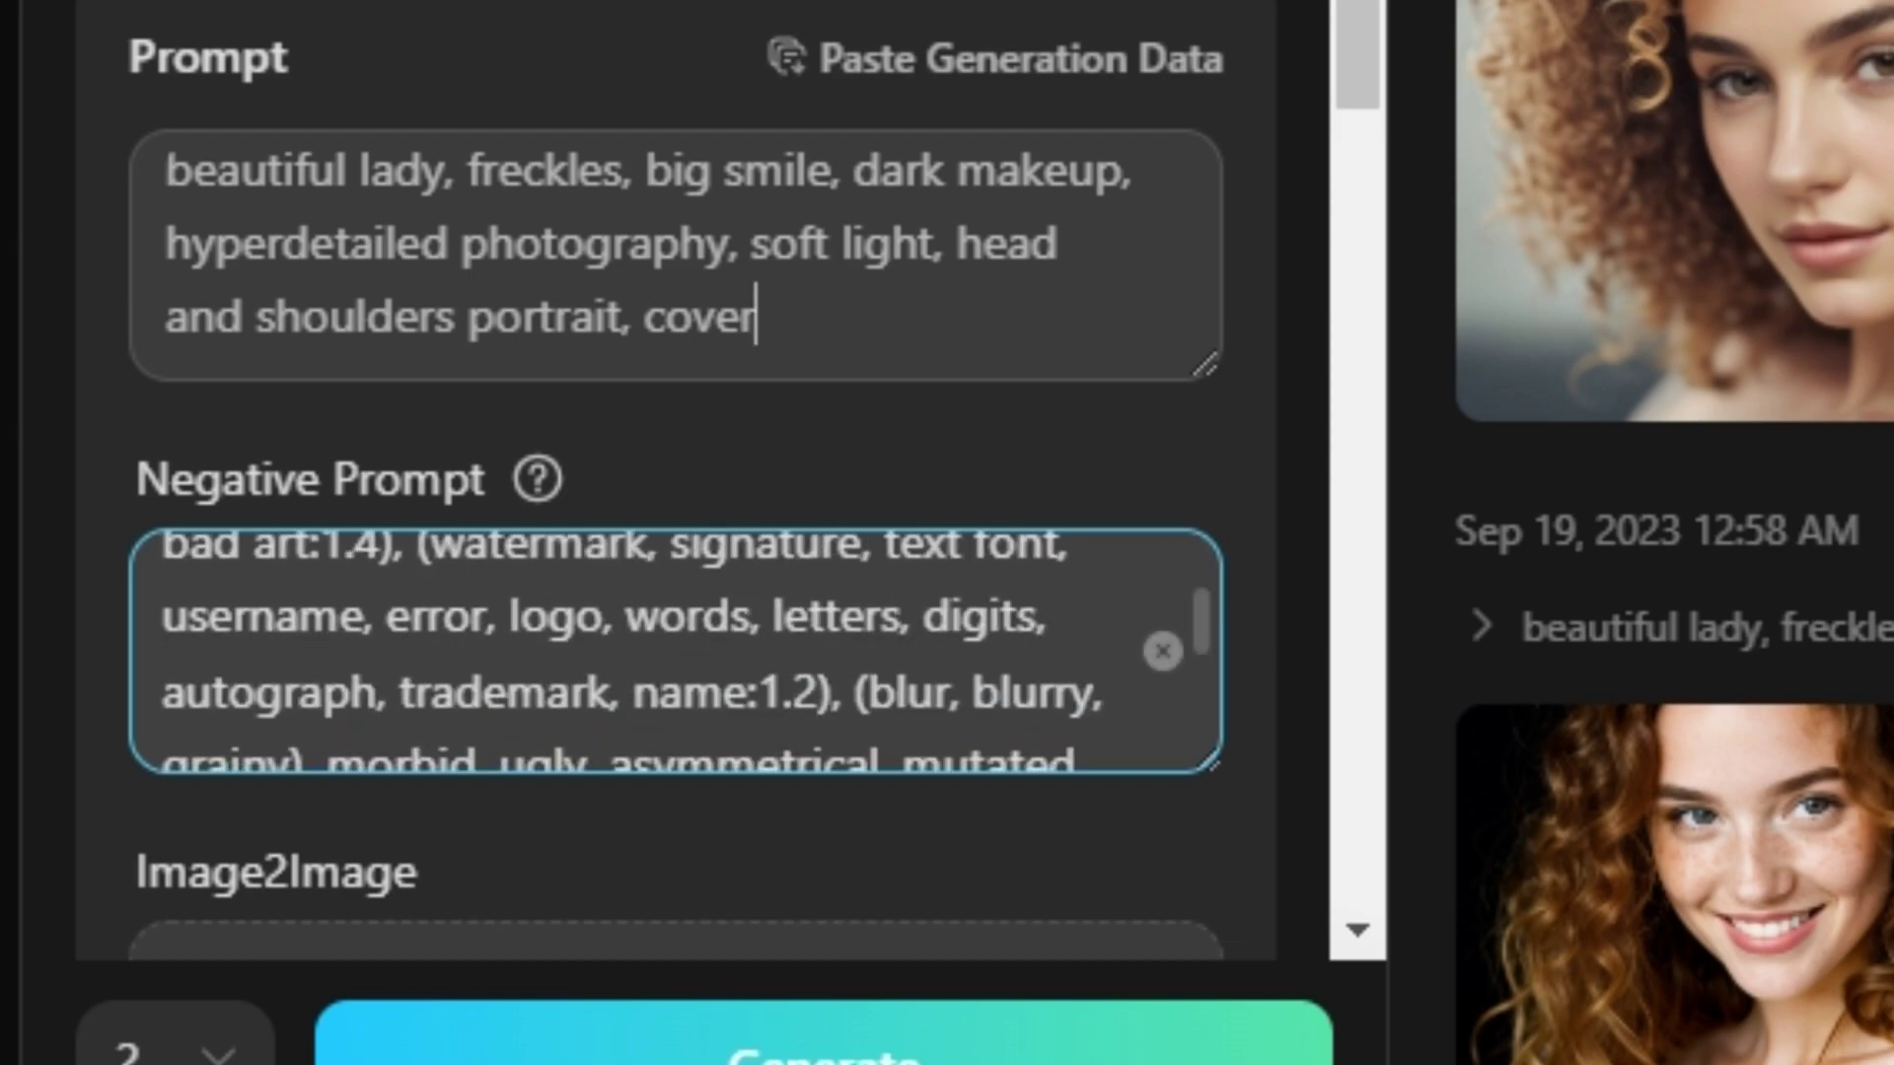
scroll(676, 651, "down", 3)
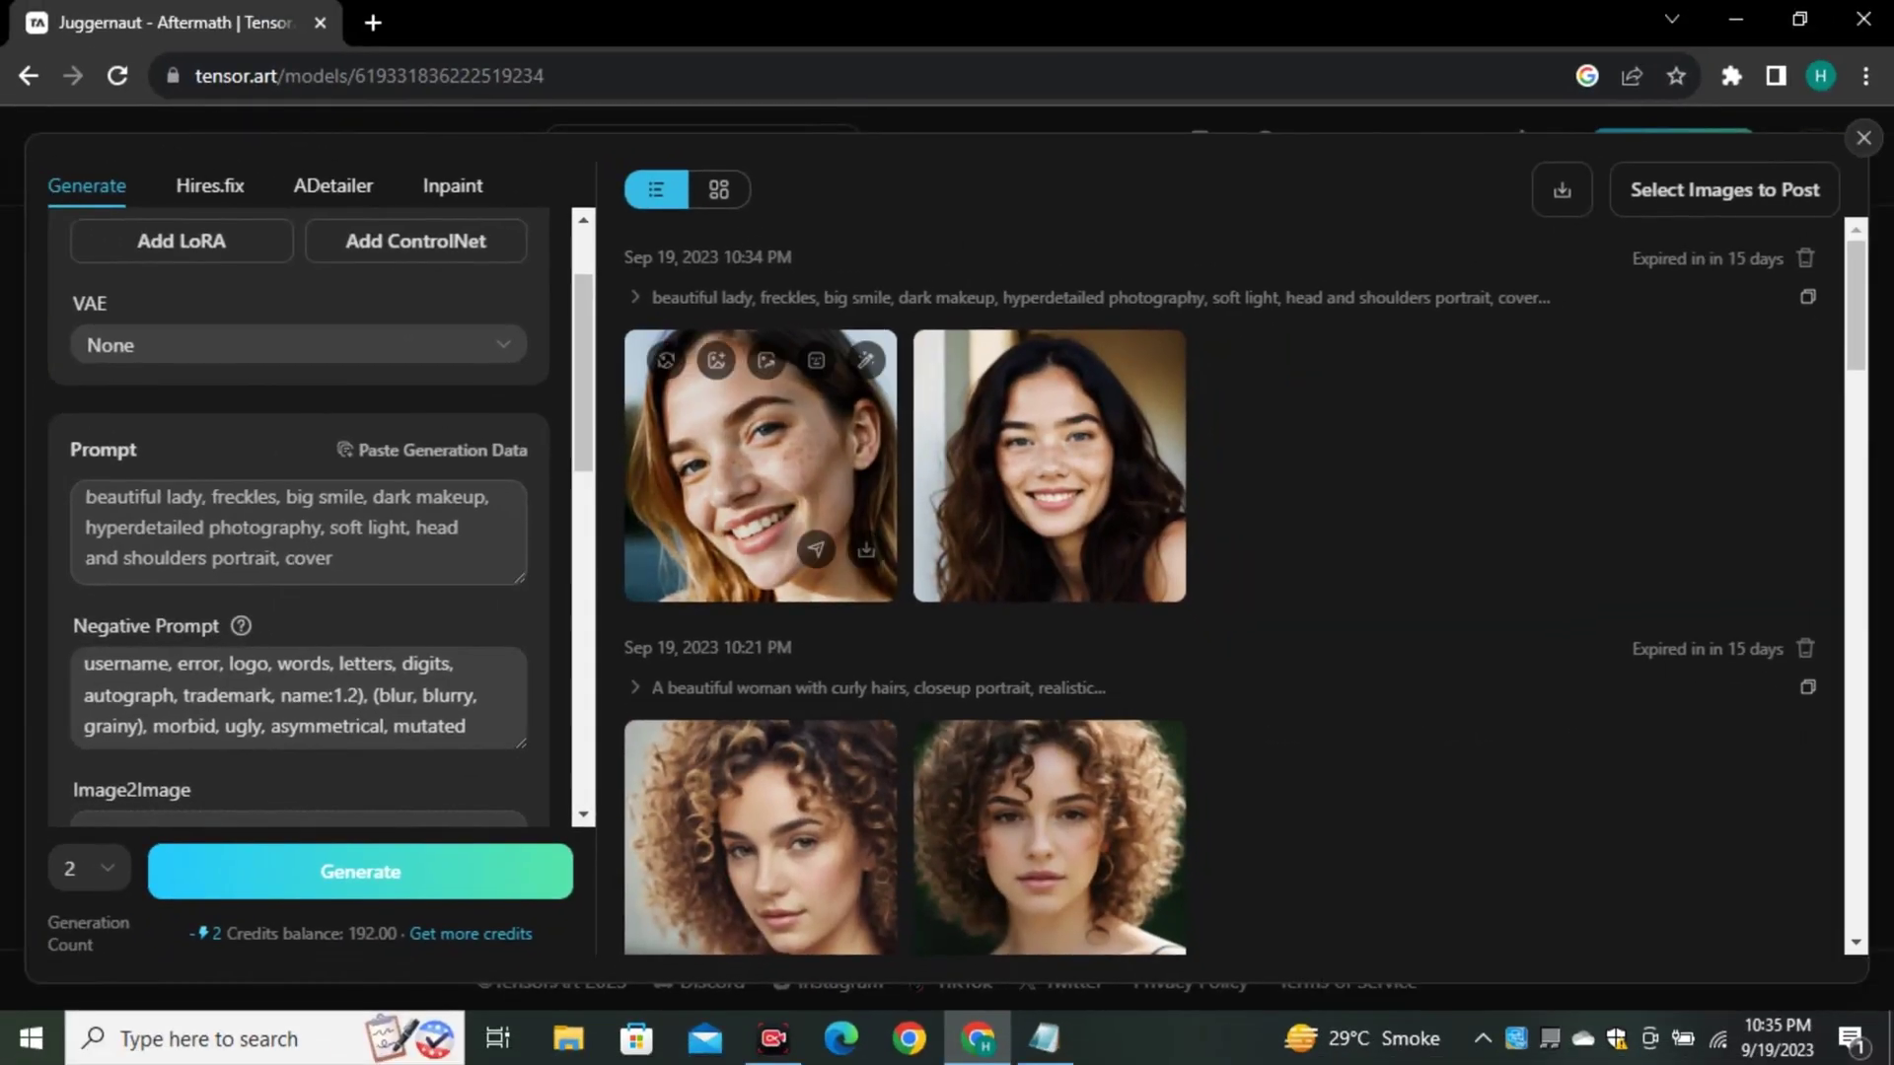
Step: Open the two newly generated freckled-lady portraits and inspect the facial details of each up close
left_click(752, 469)
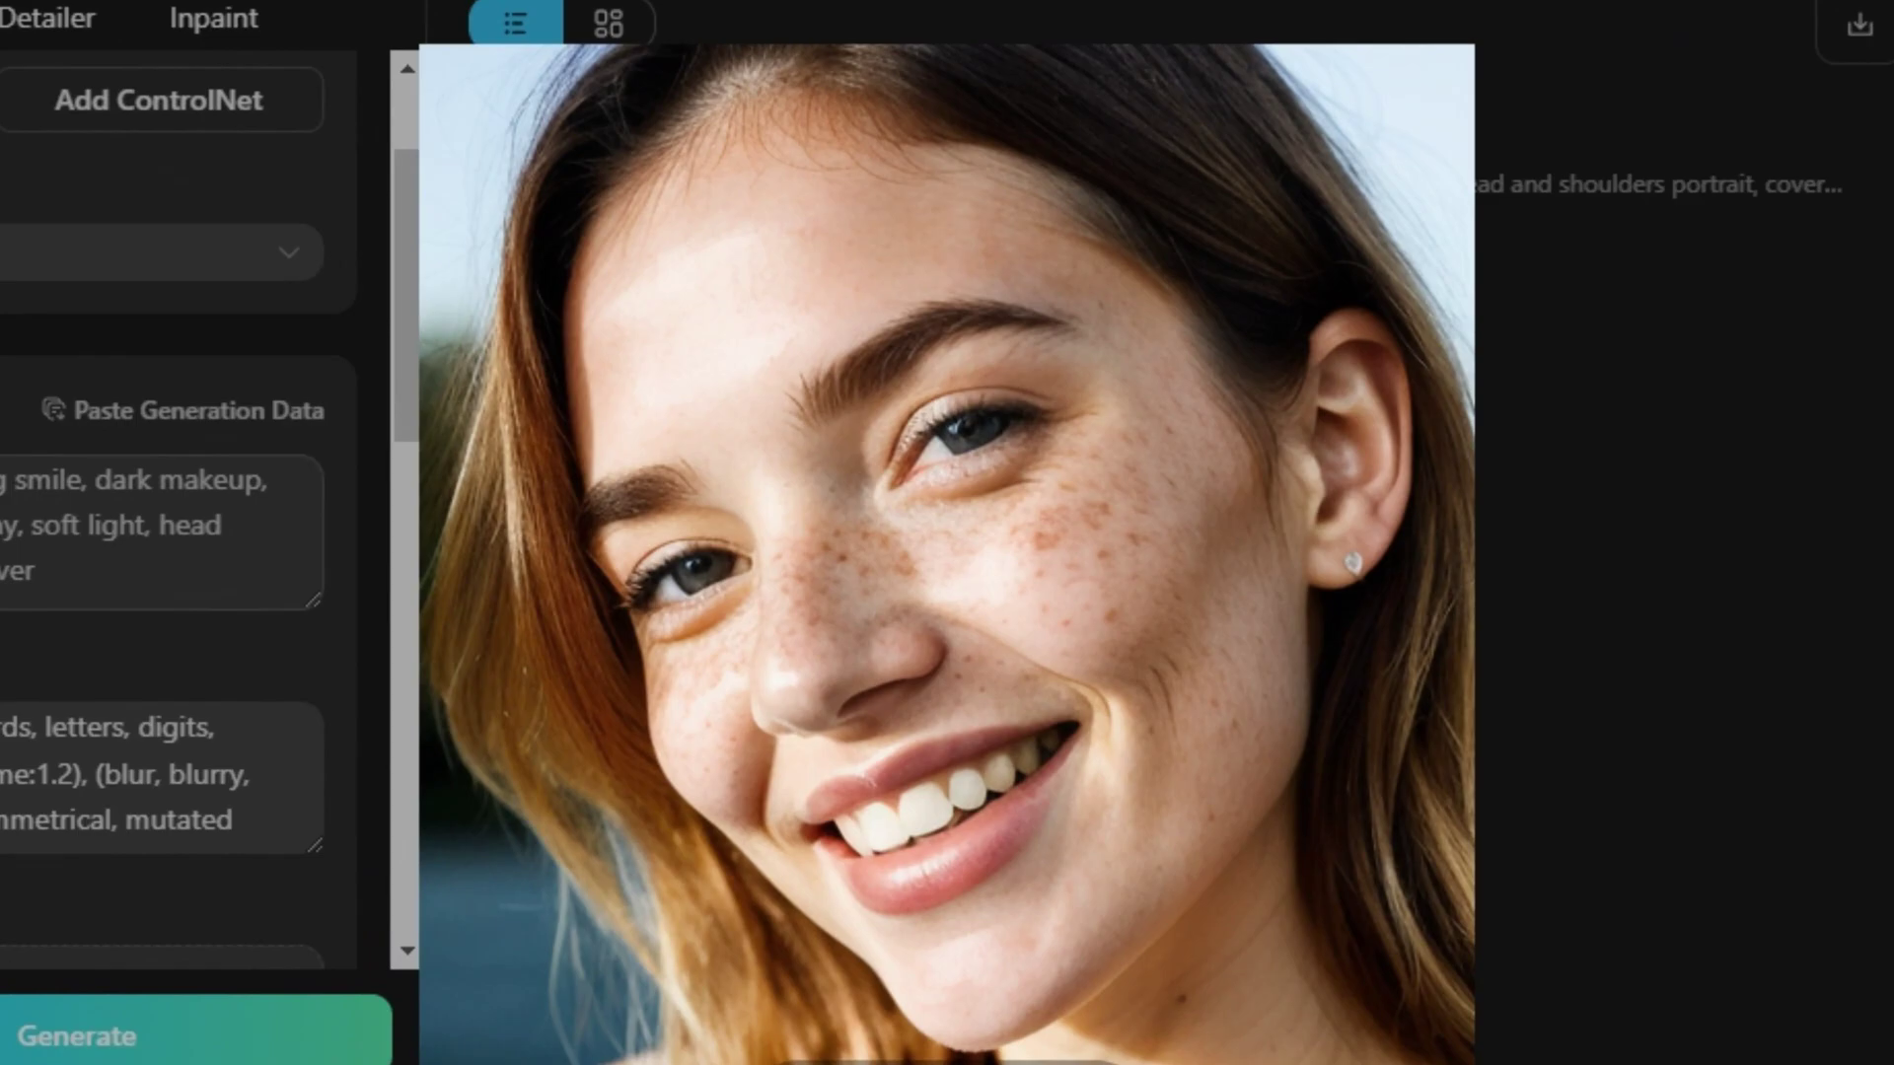
scroll(947, 573, "up", 1)
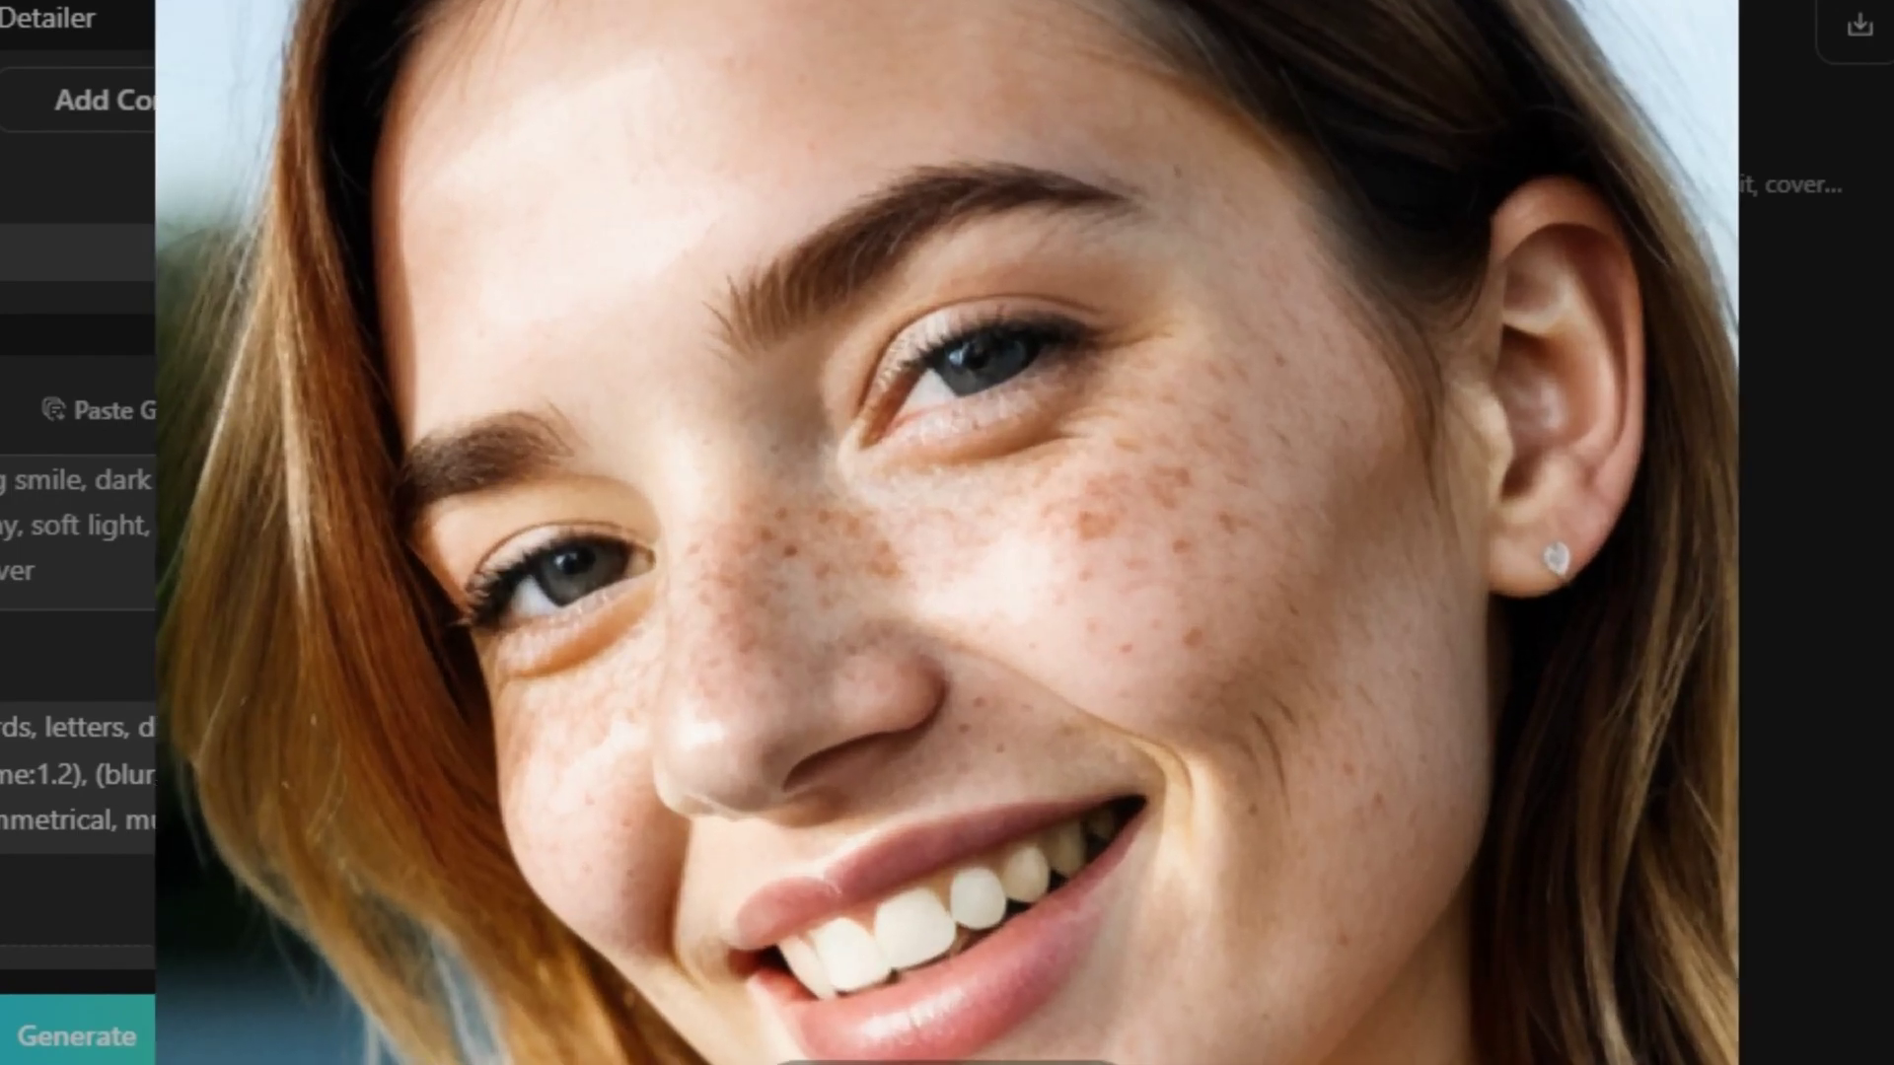
mouse_move(947, 533)
left_mouse_down()
mouse_move(951, 700)
mouse_move(946, 521)
left_mouse_up()
scroll(947, 532, "down", 1)
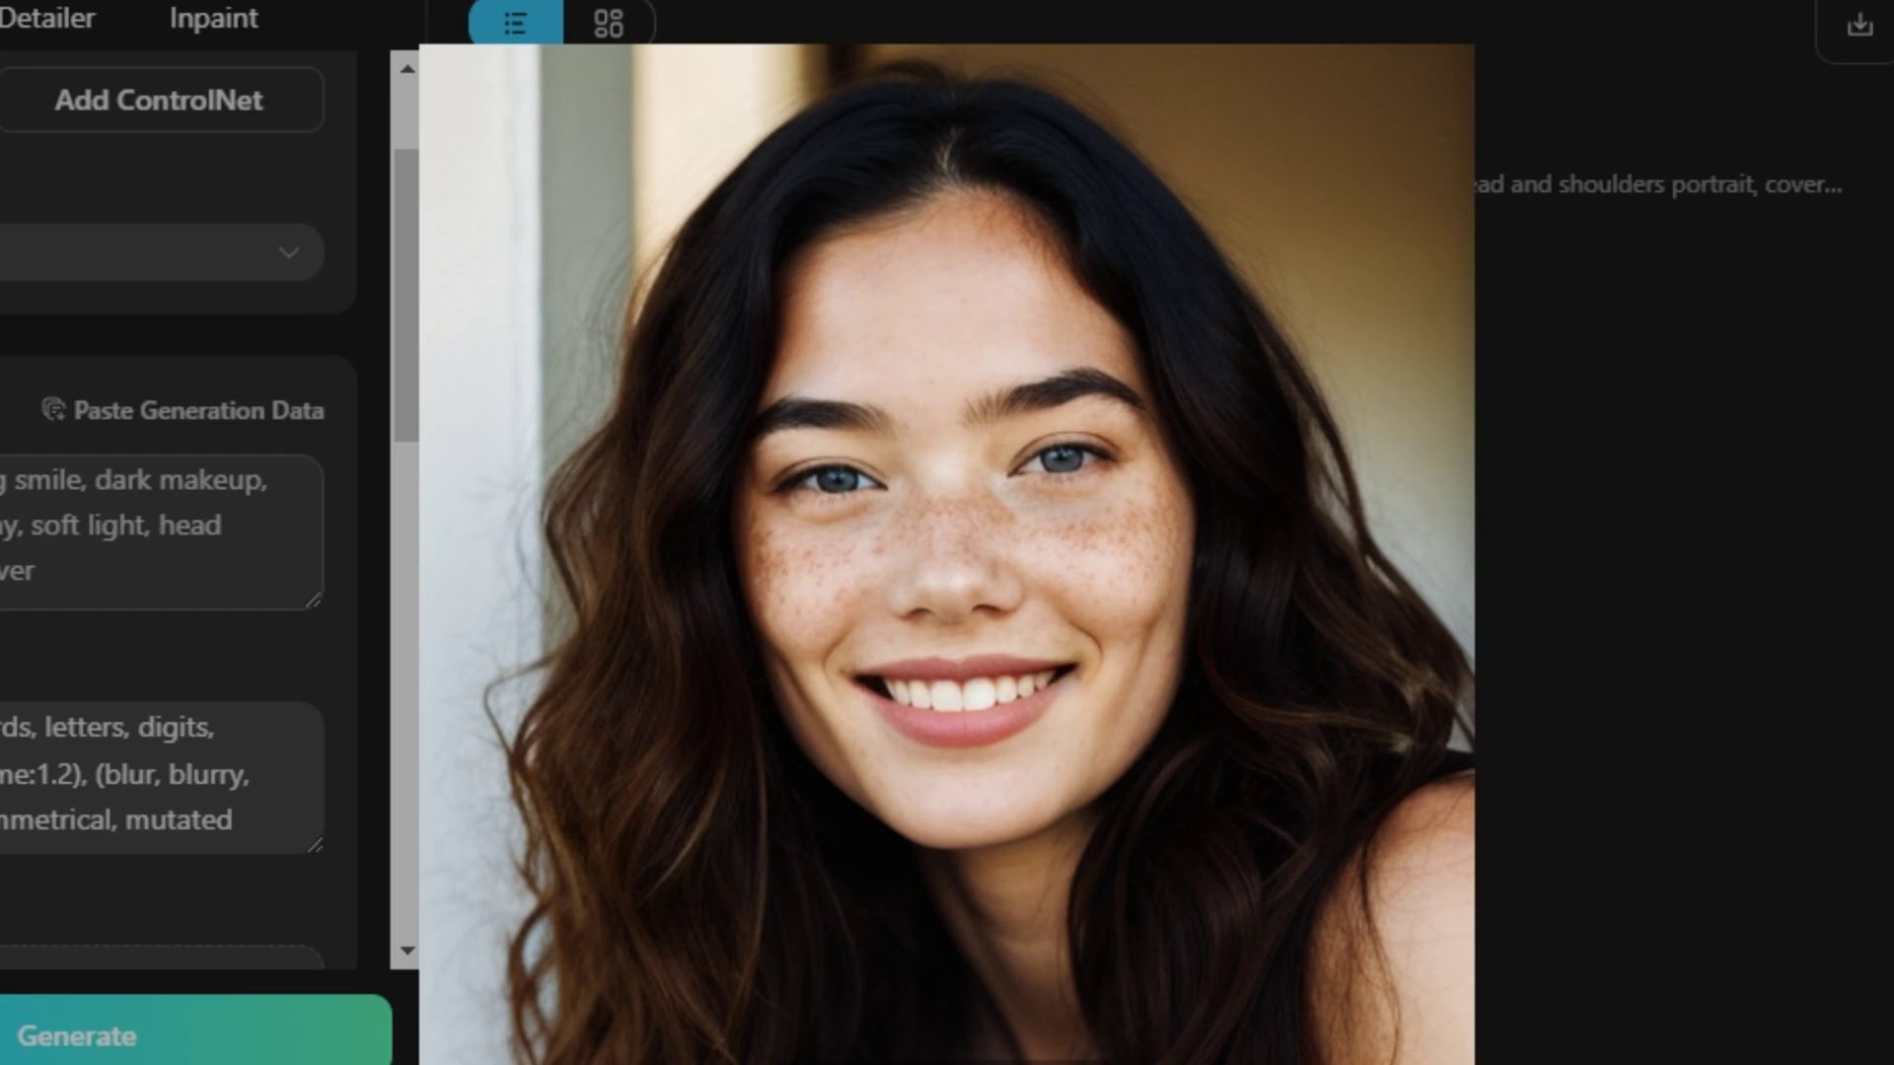
scroll(947, 577, "up", 2)
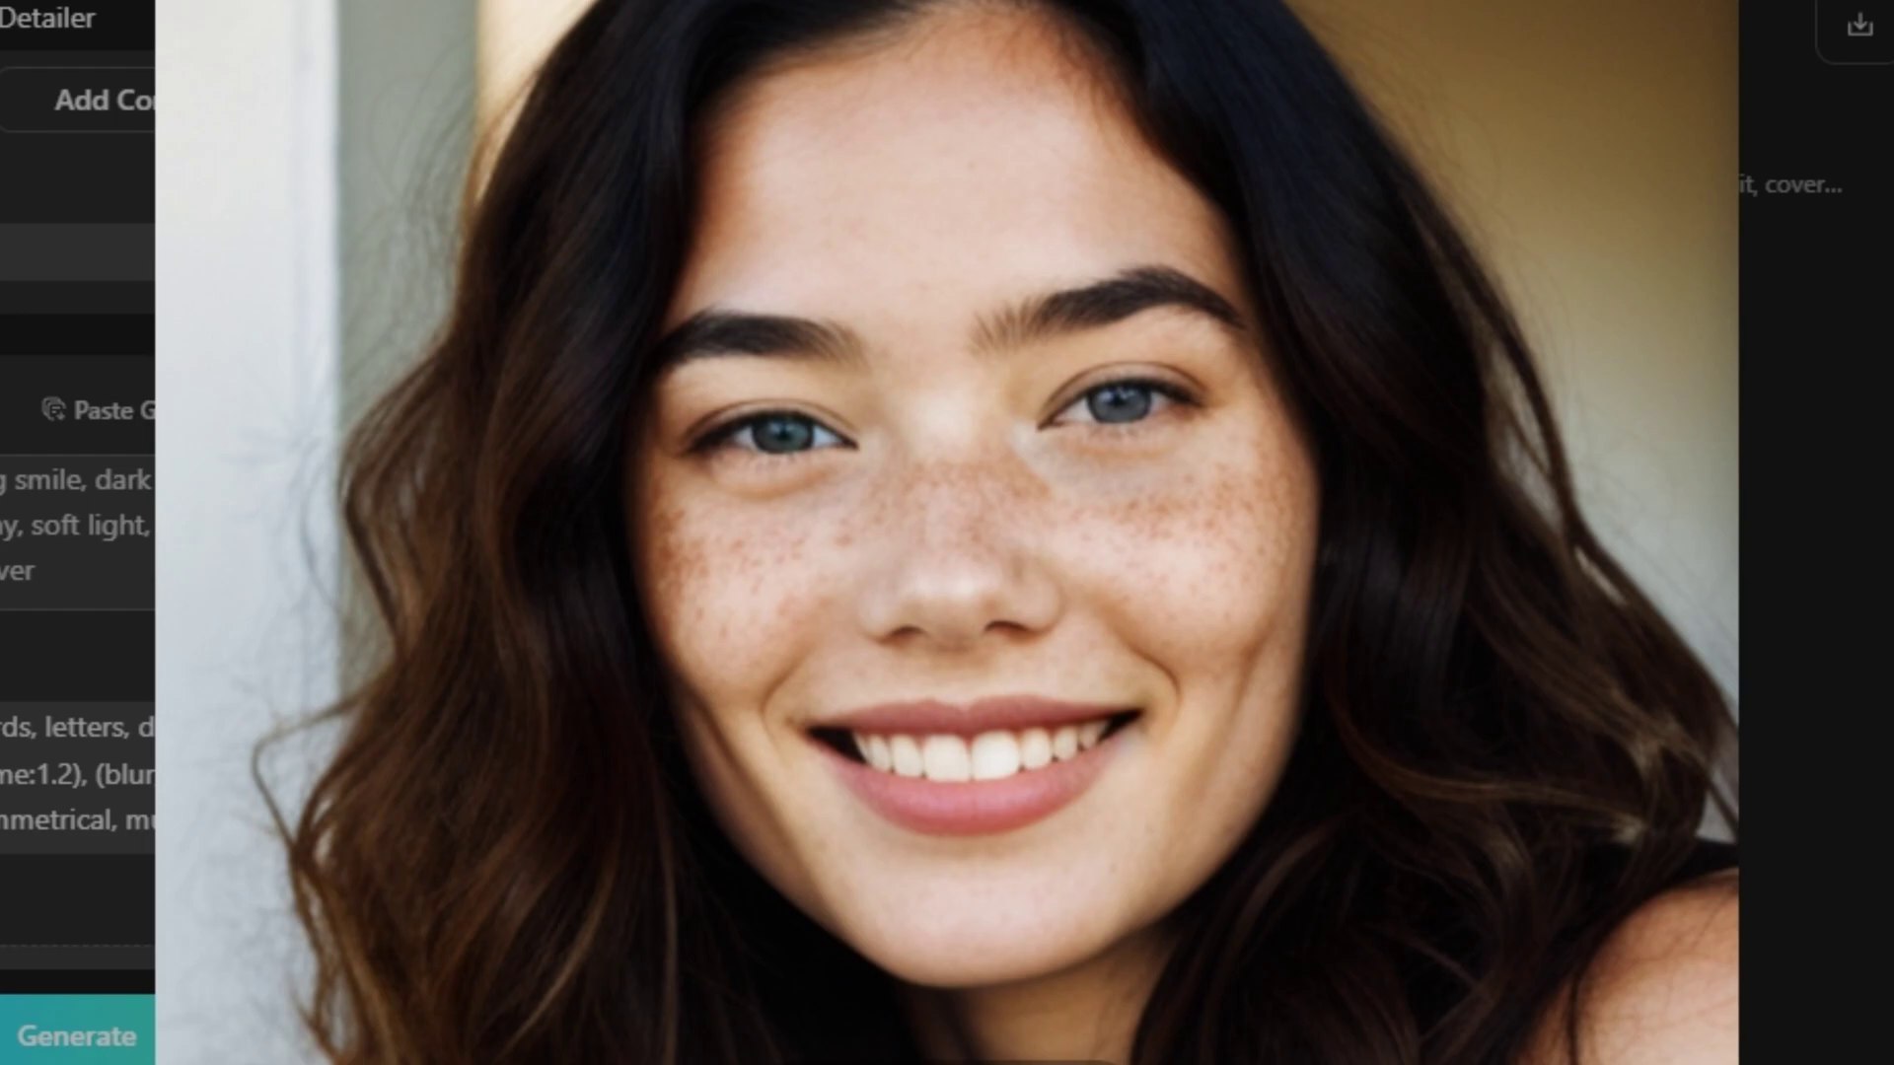
scroll(947, 533, "down", 2)
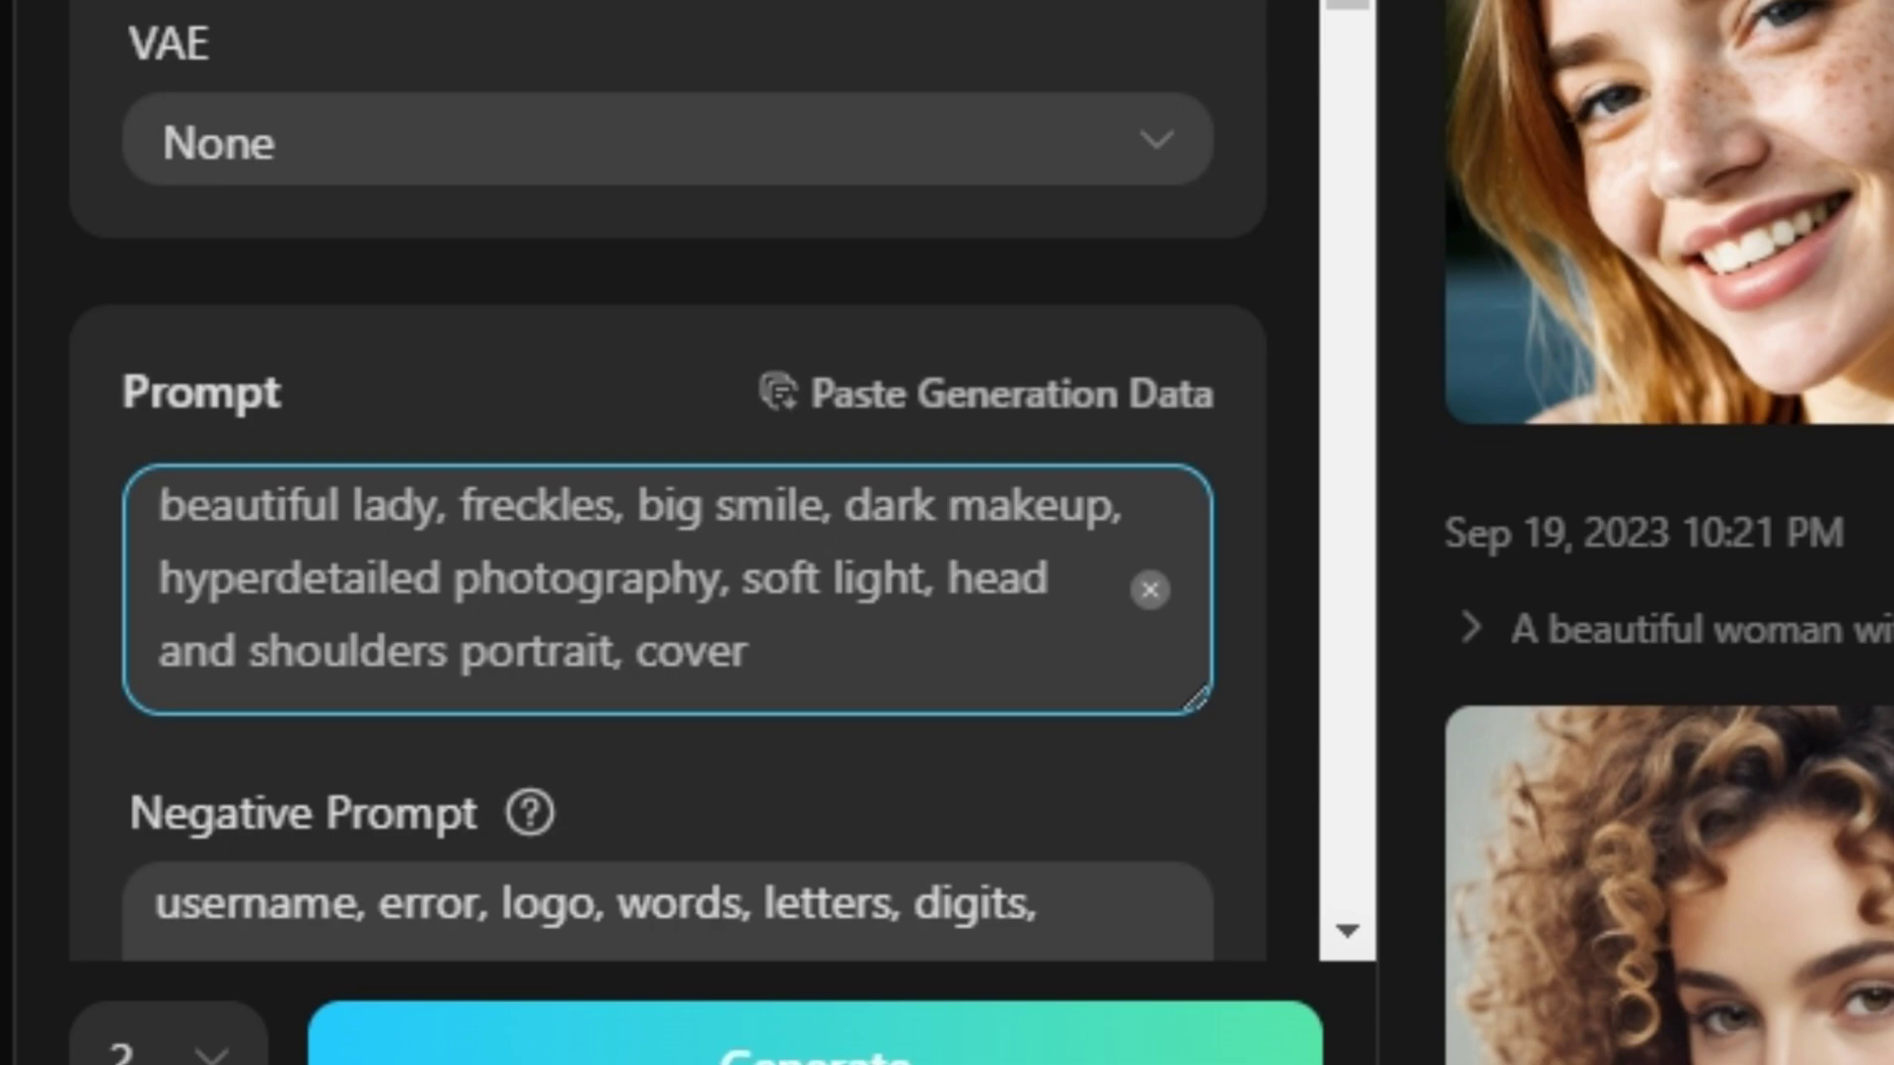
Step: Insert "sitting in a coffee shop," after "dark makeup," in the prompt and generate new portraits
type("makeup, sitting in a cof")
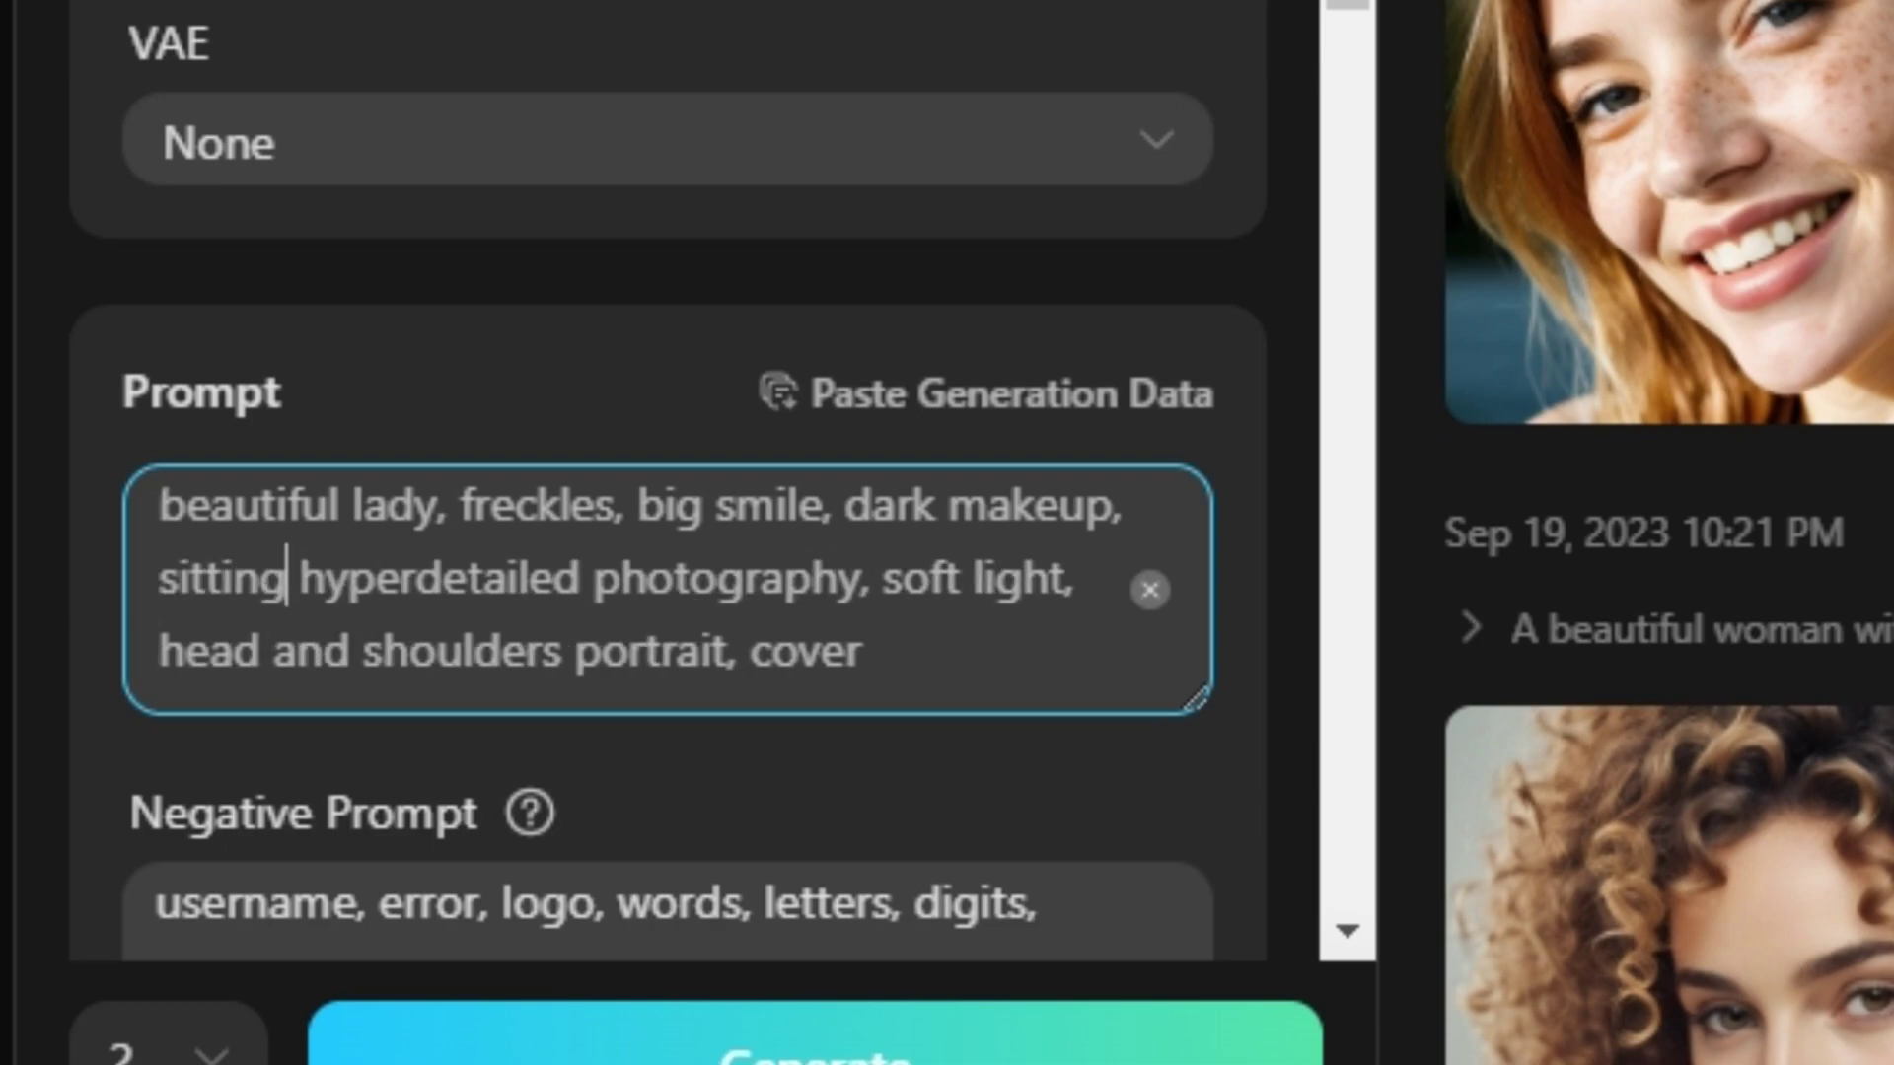
type("fee shop")
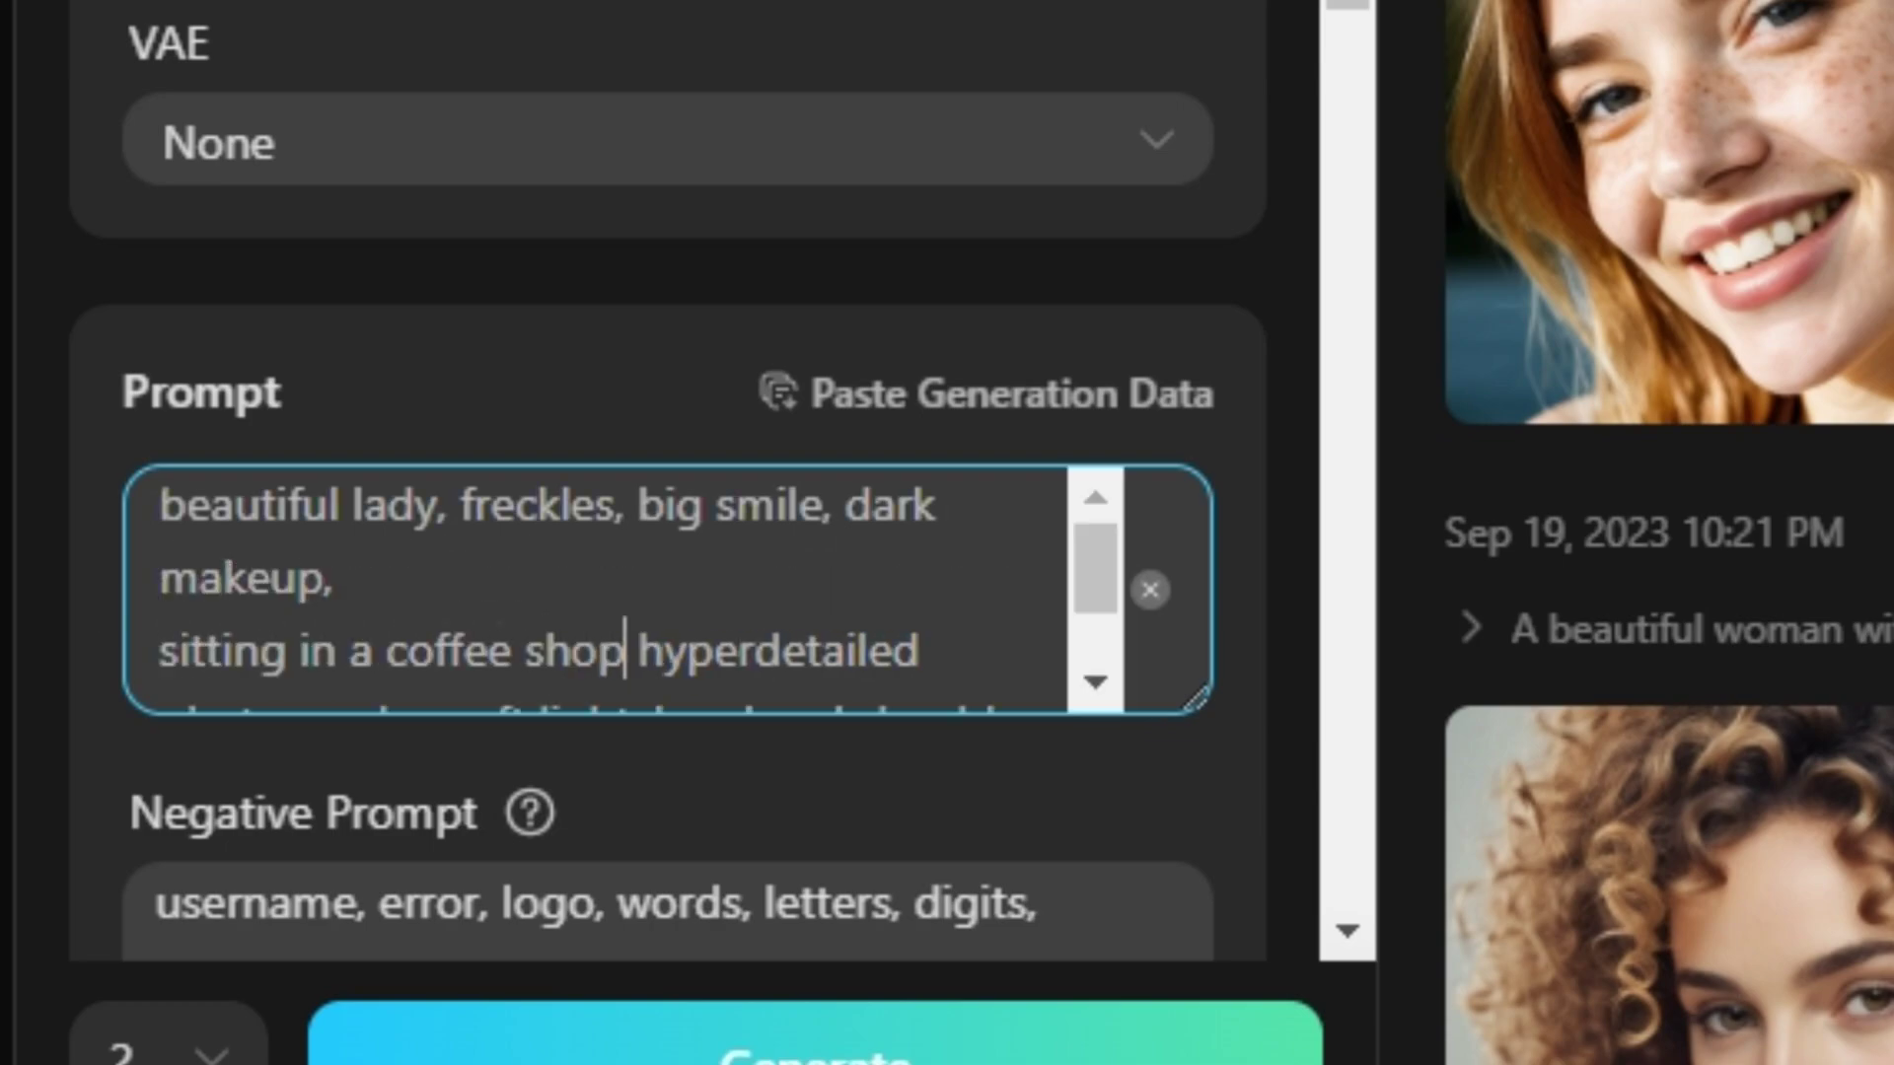
type(",")
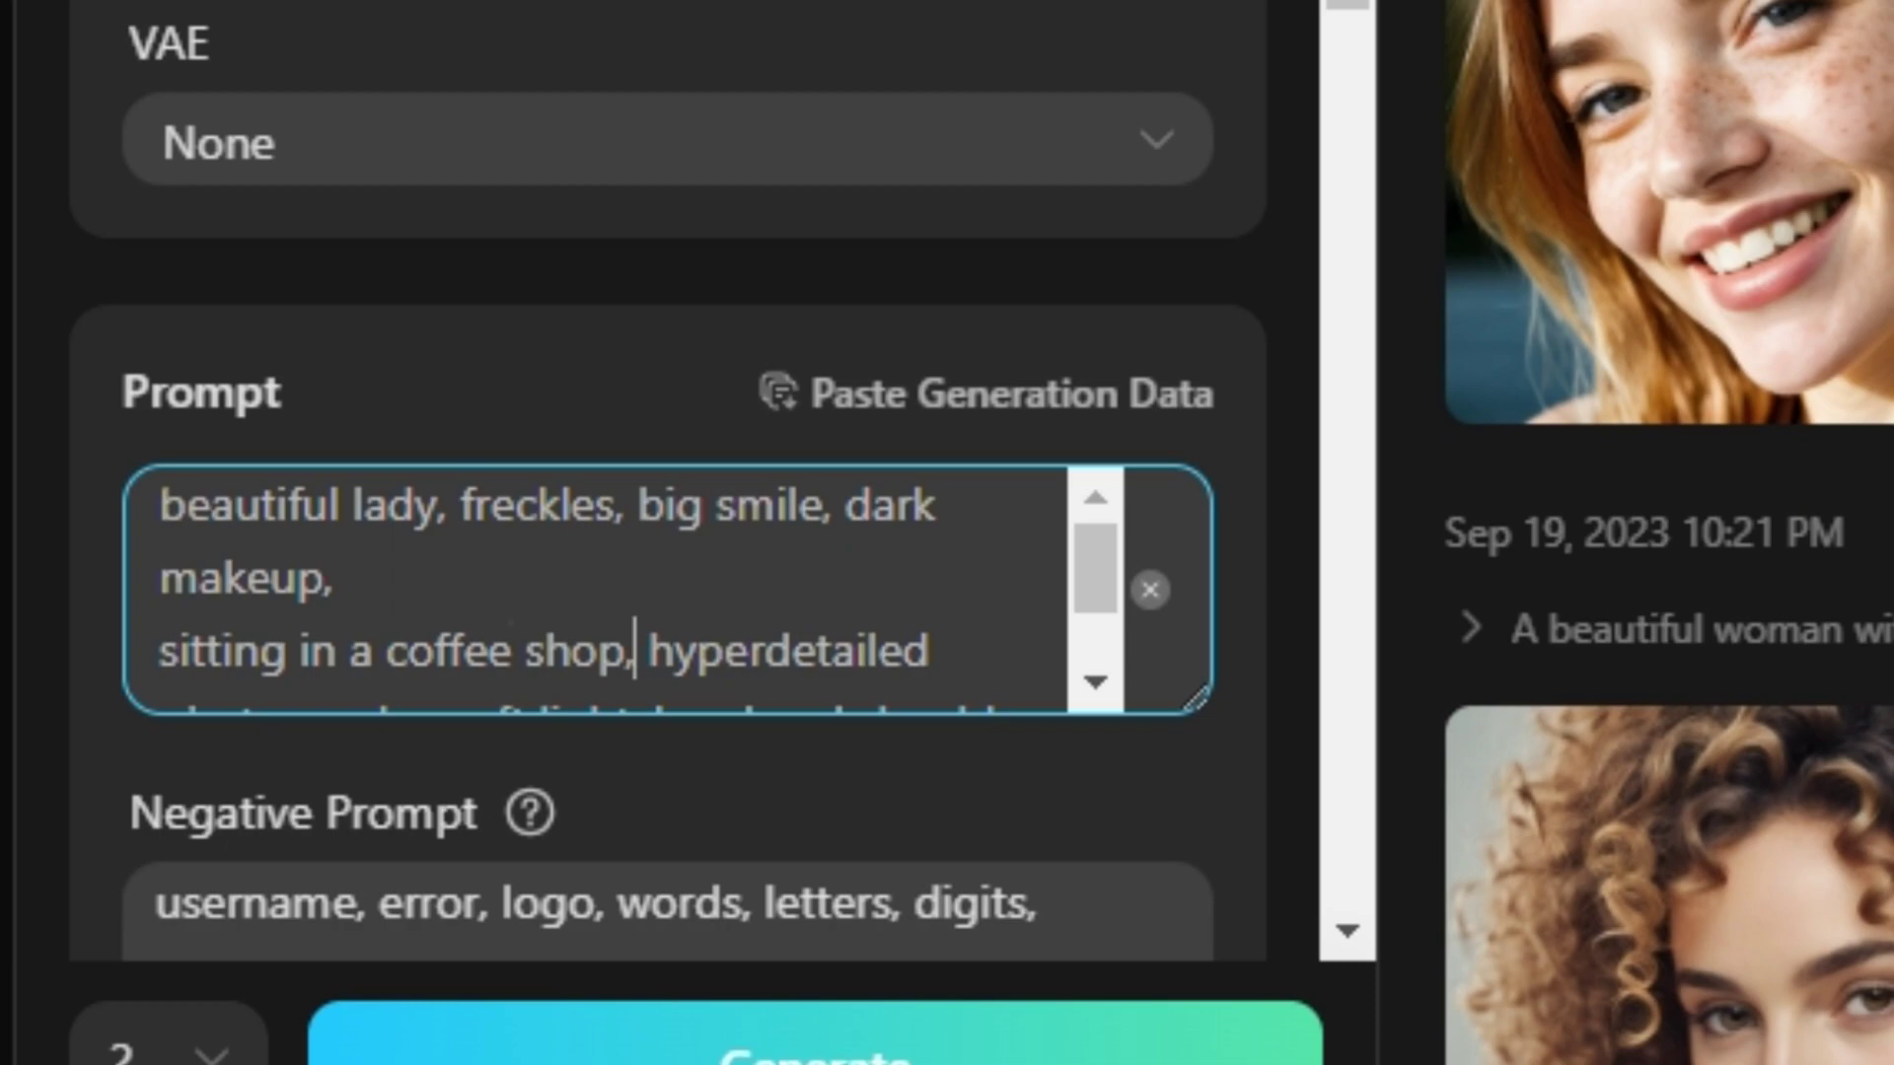
left_click(667, 907)
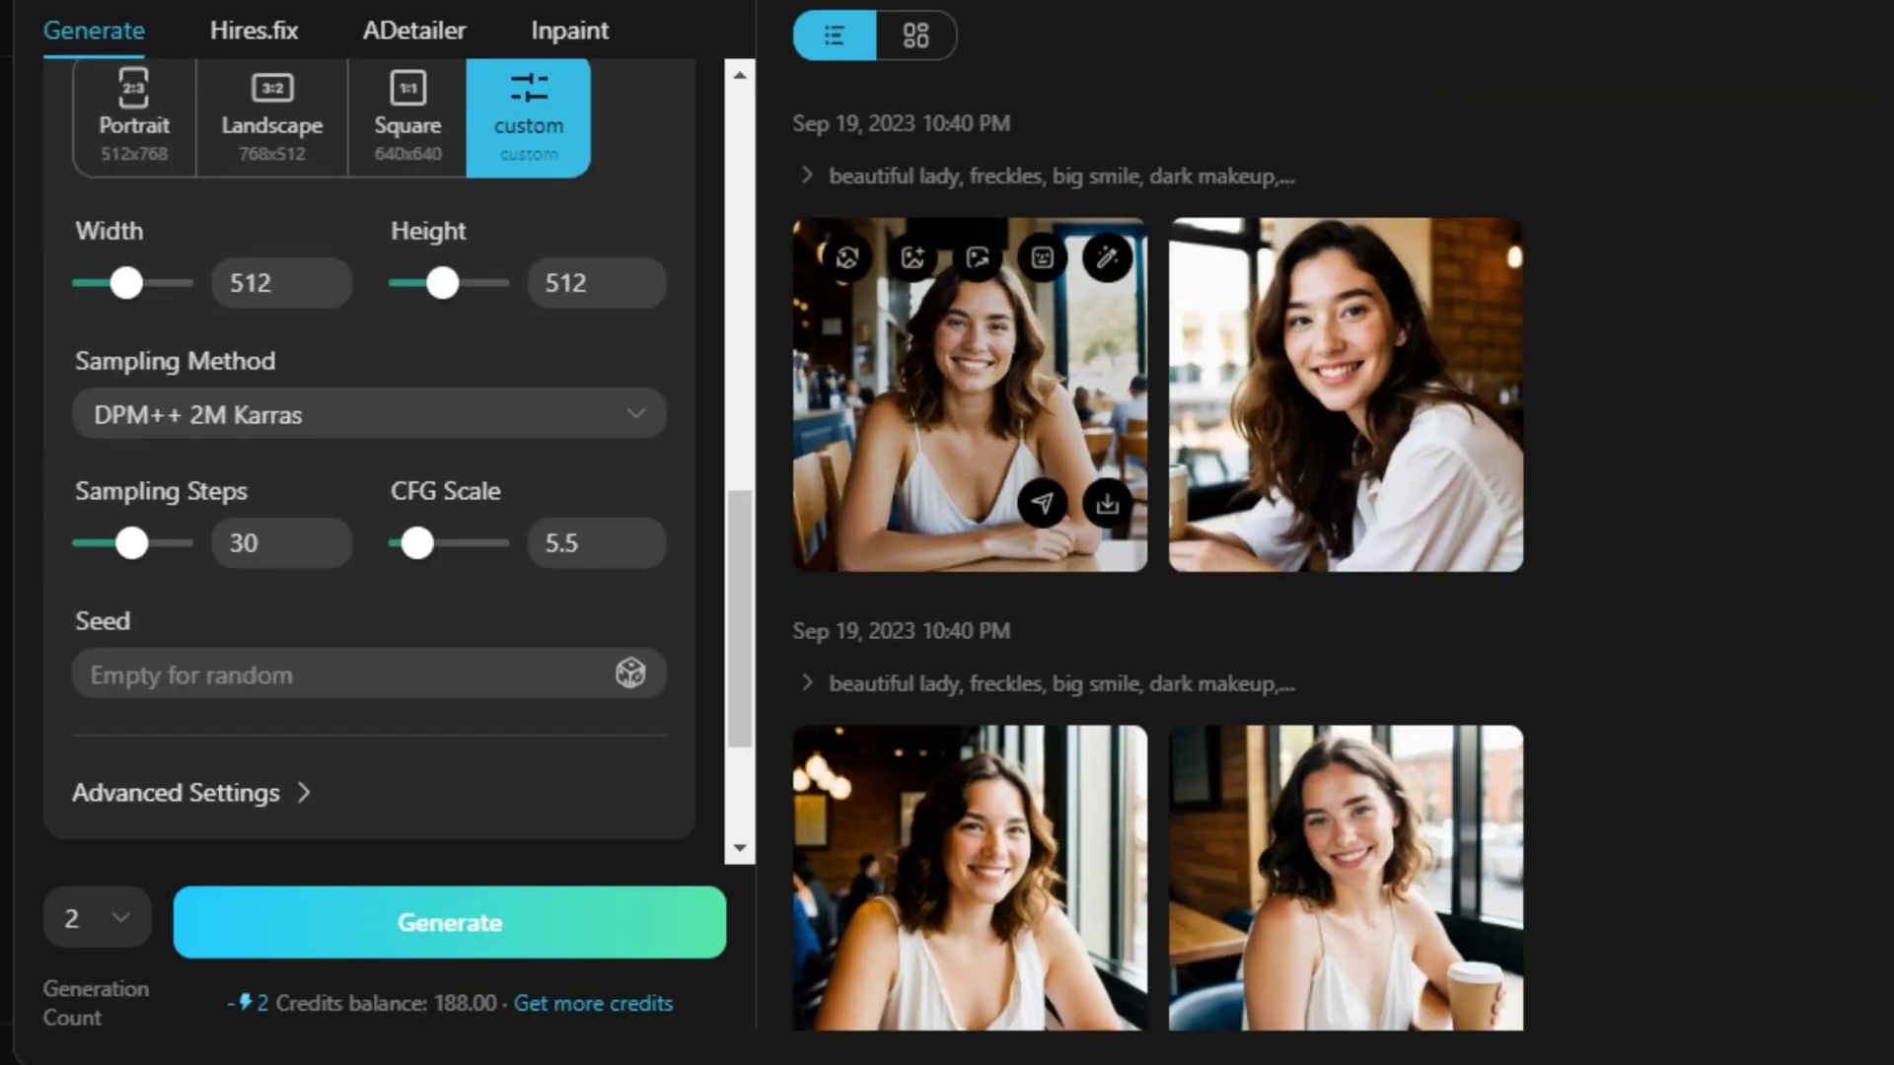
Step: View the coffee-shop portraits up close and generate two more with the seed set to 2
left_click(972, 394)
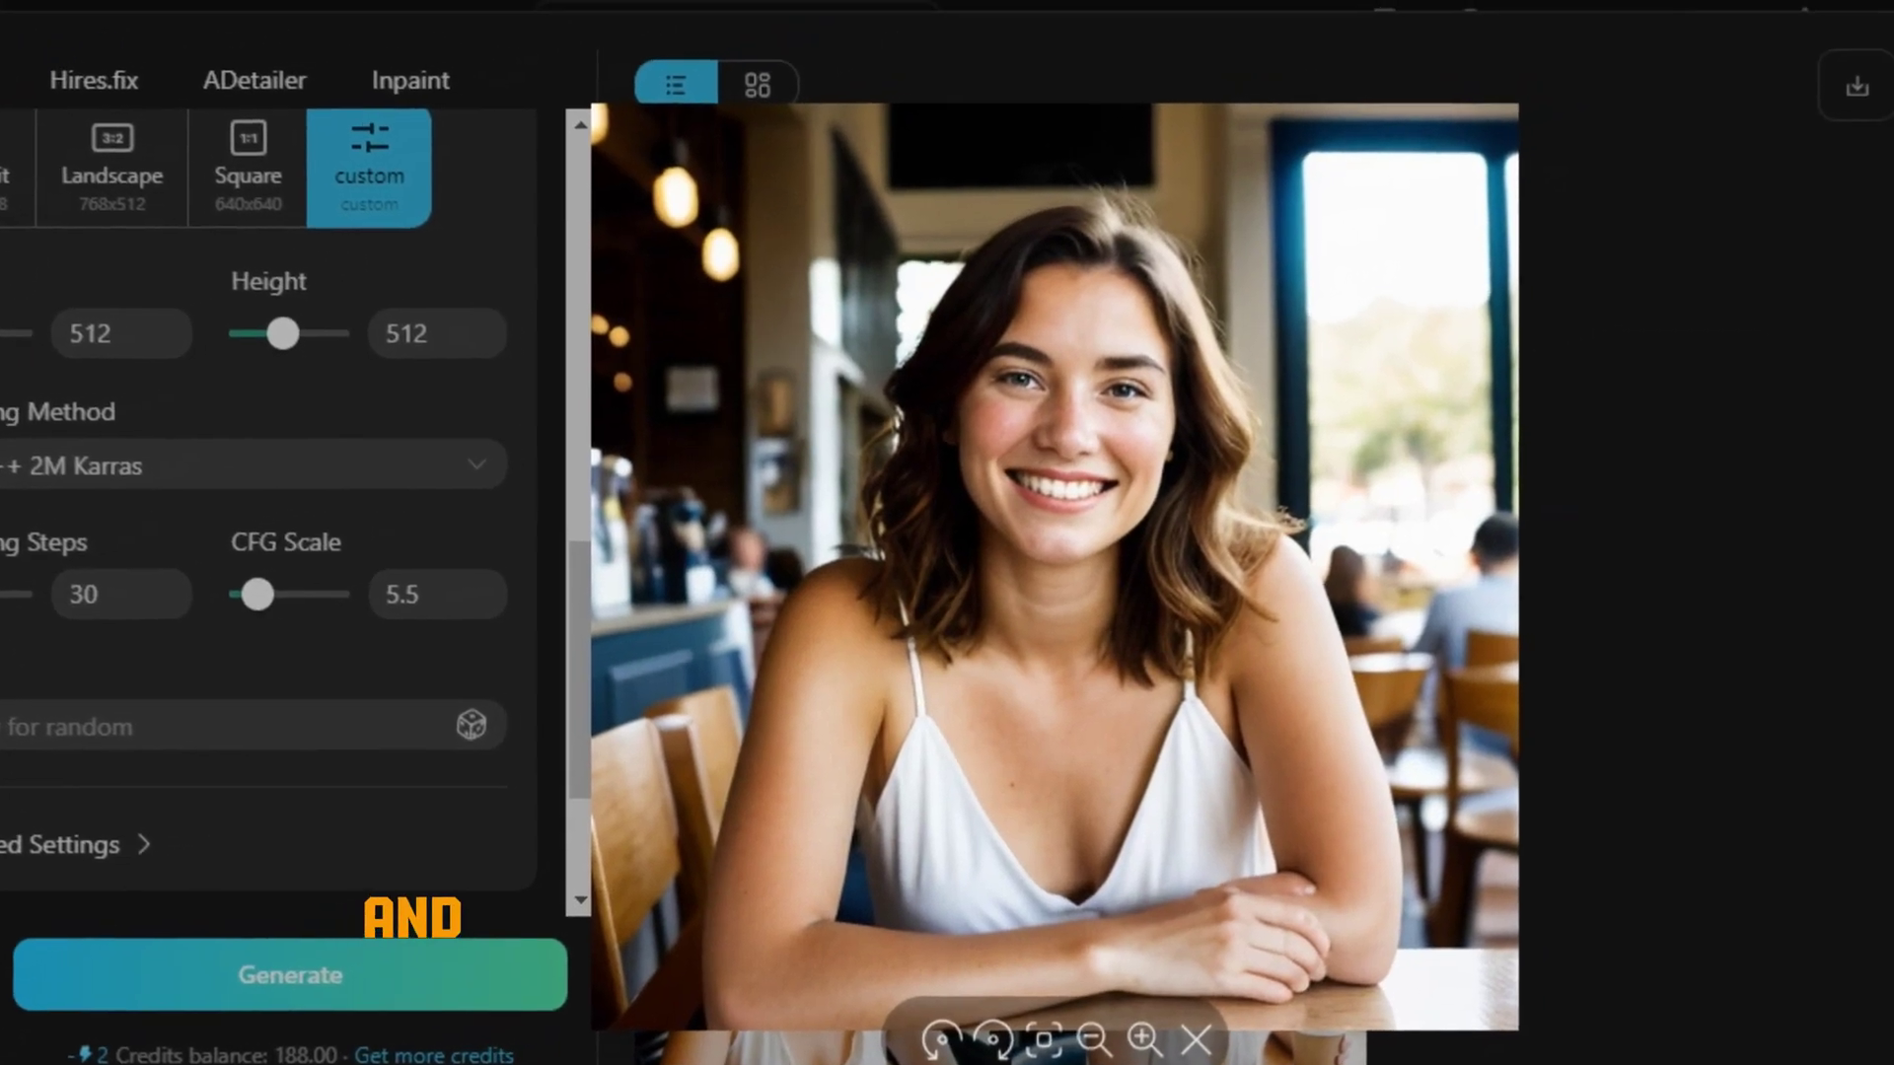
scroll(1055, 566, "up", 1)
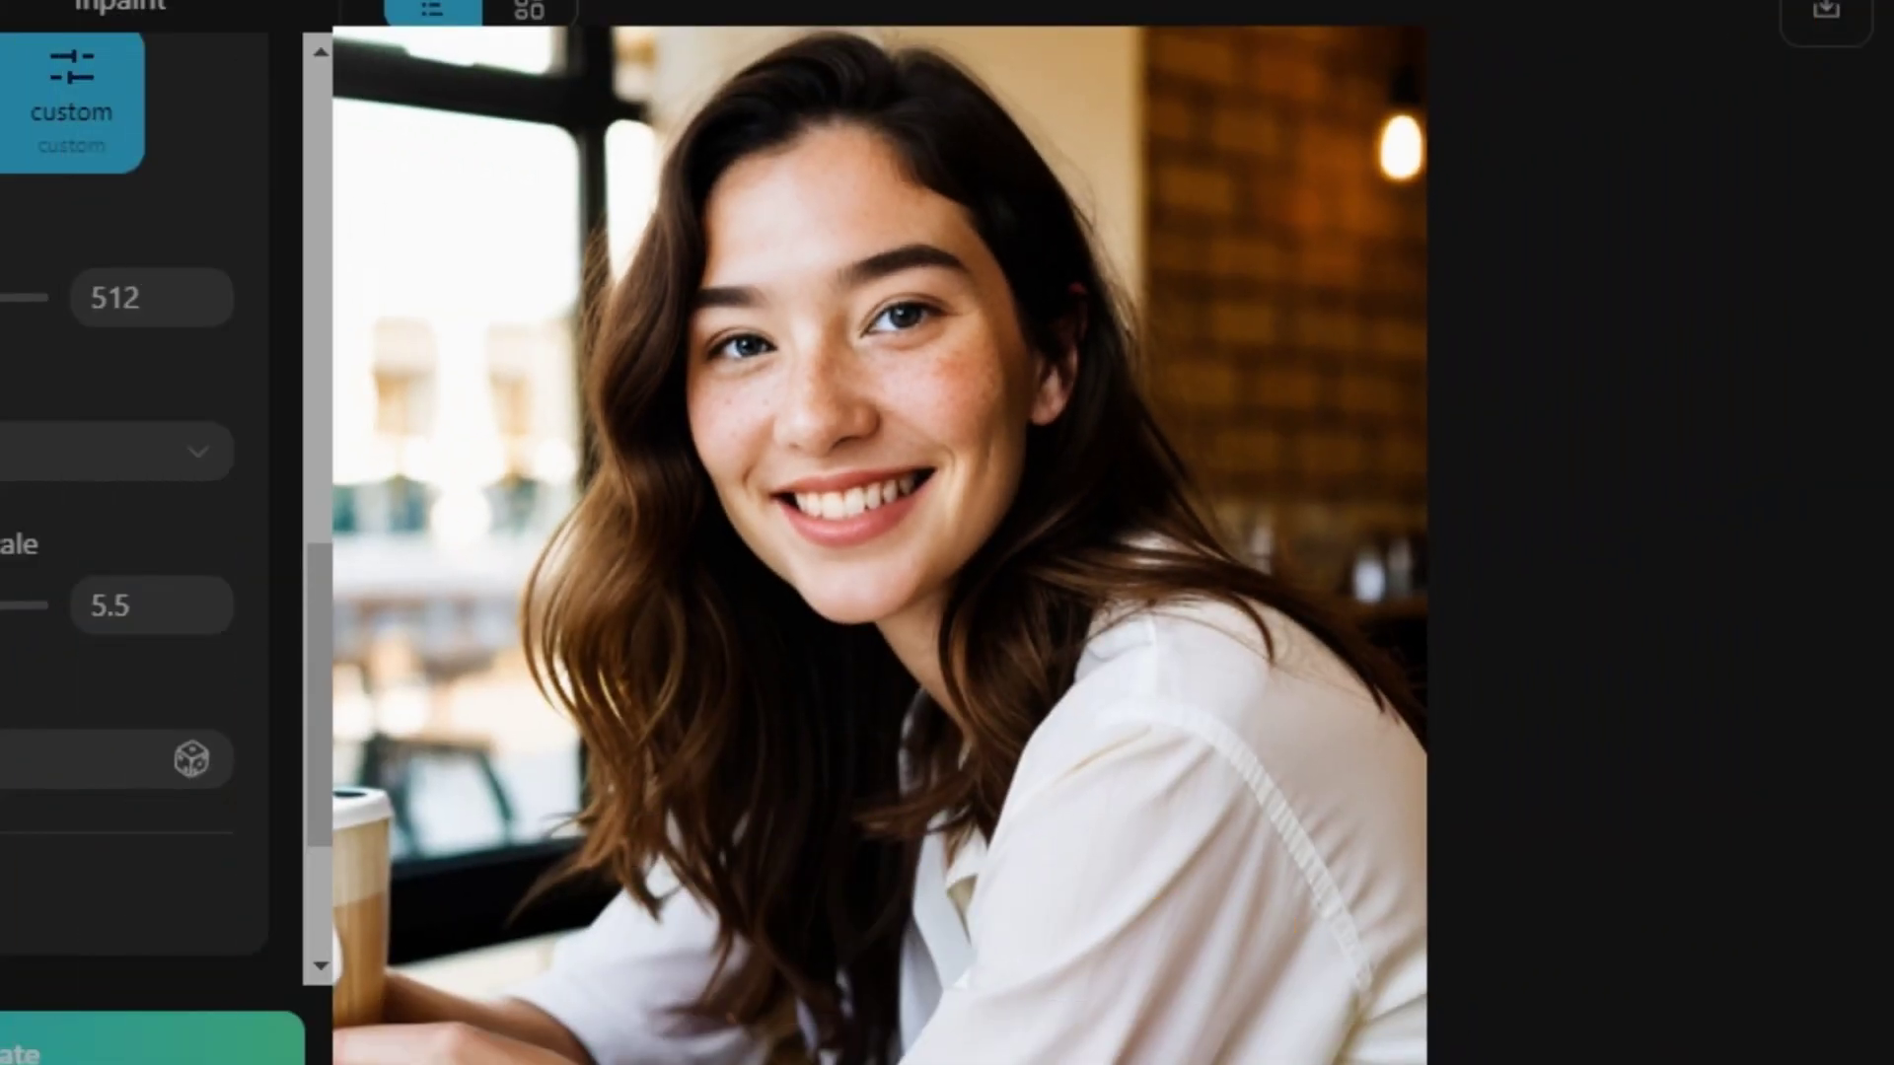
left_click(86, 760)
type("2")
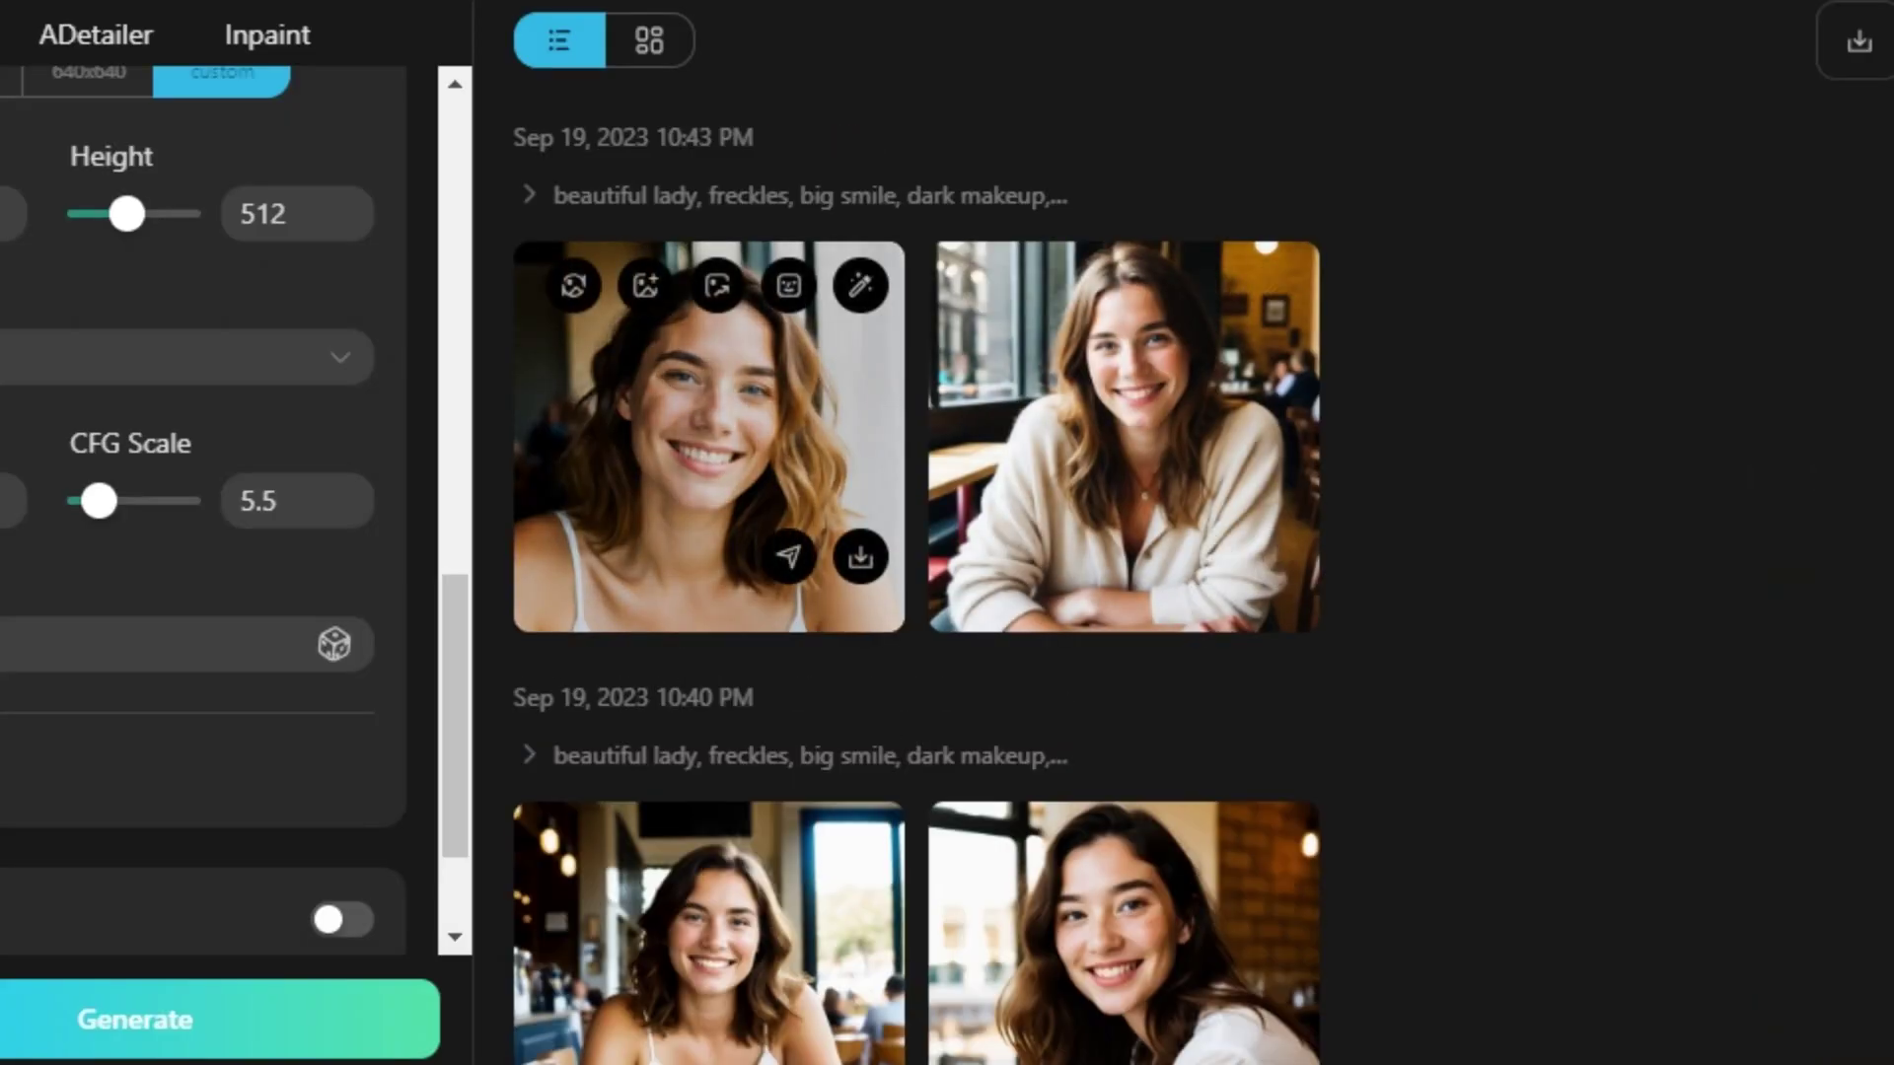
Step: Inspect the newest coffee-shop portrait and browse the generation history, opening earlier studio and café portraits at full size
left_click(708, 436)
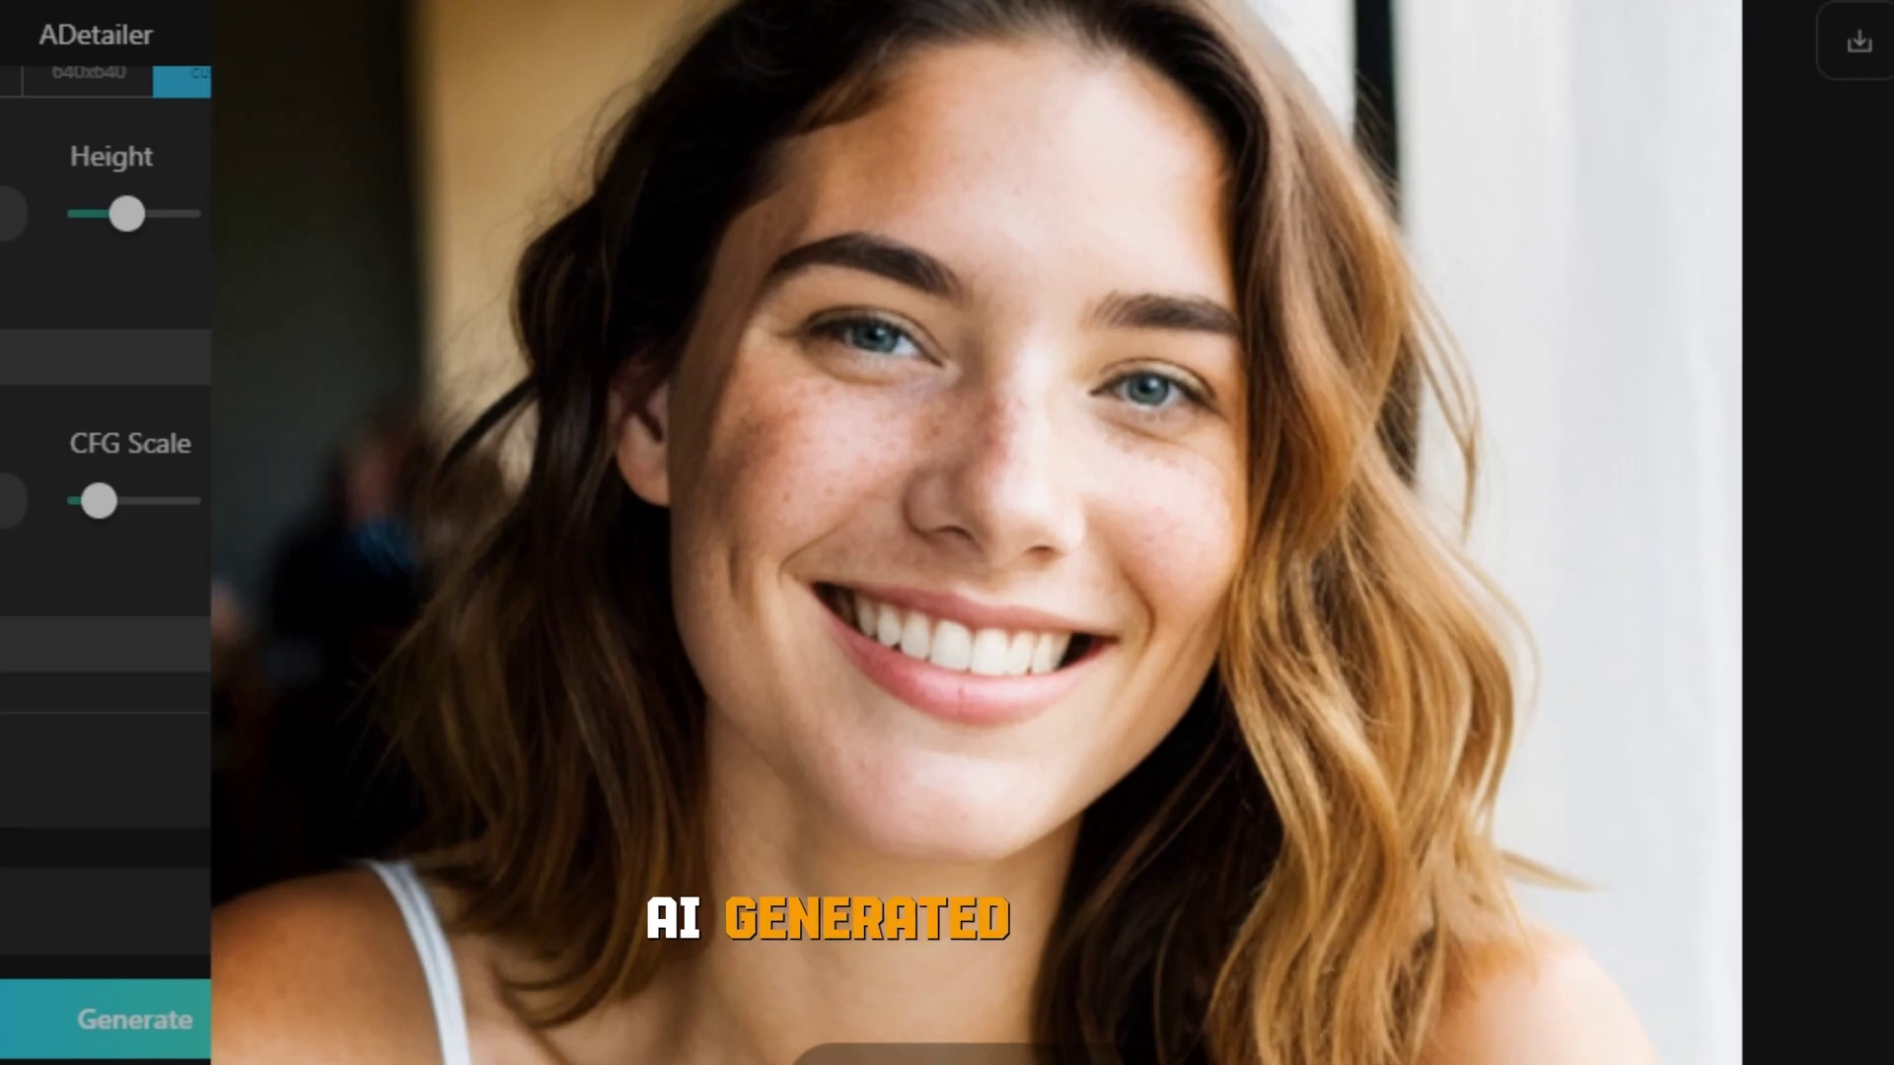
scroll(977, 533, "down", 1)
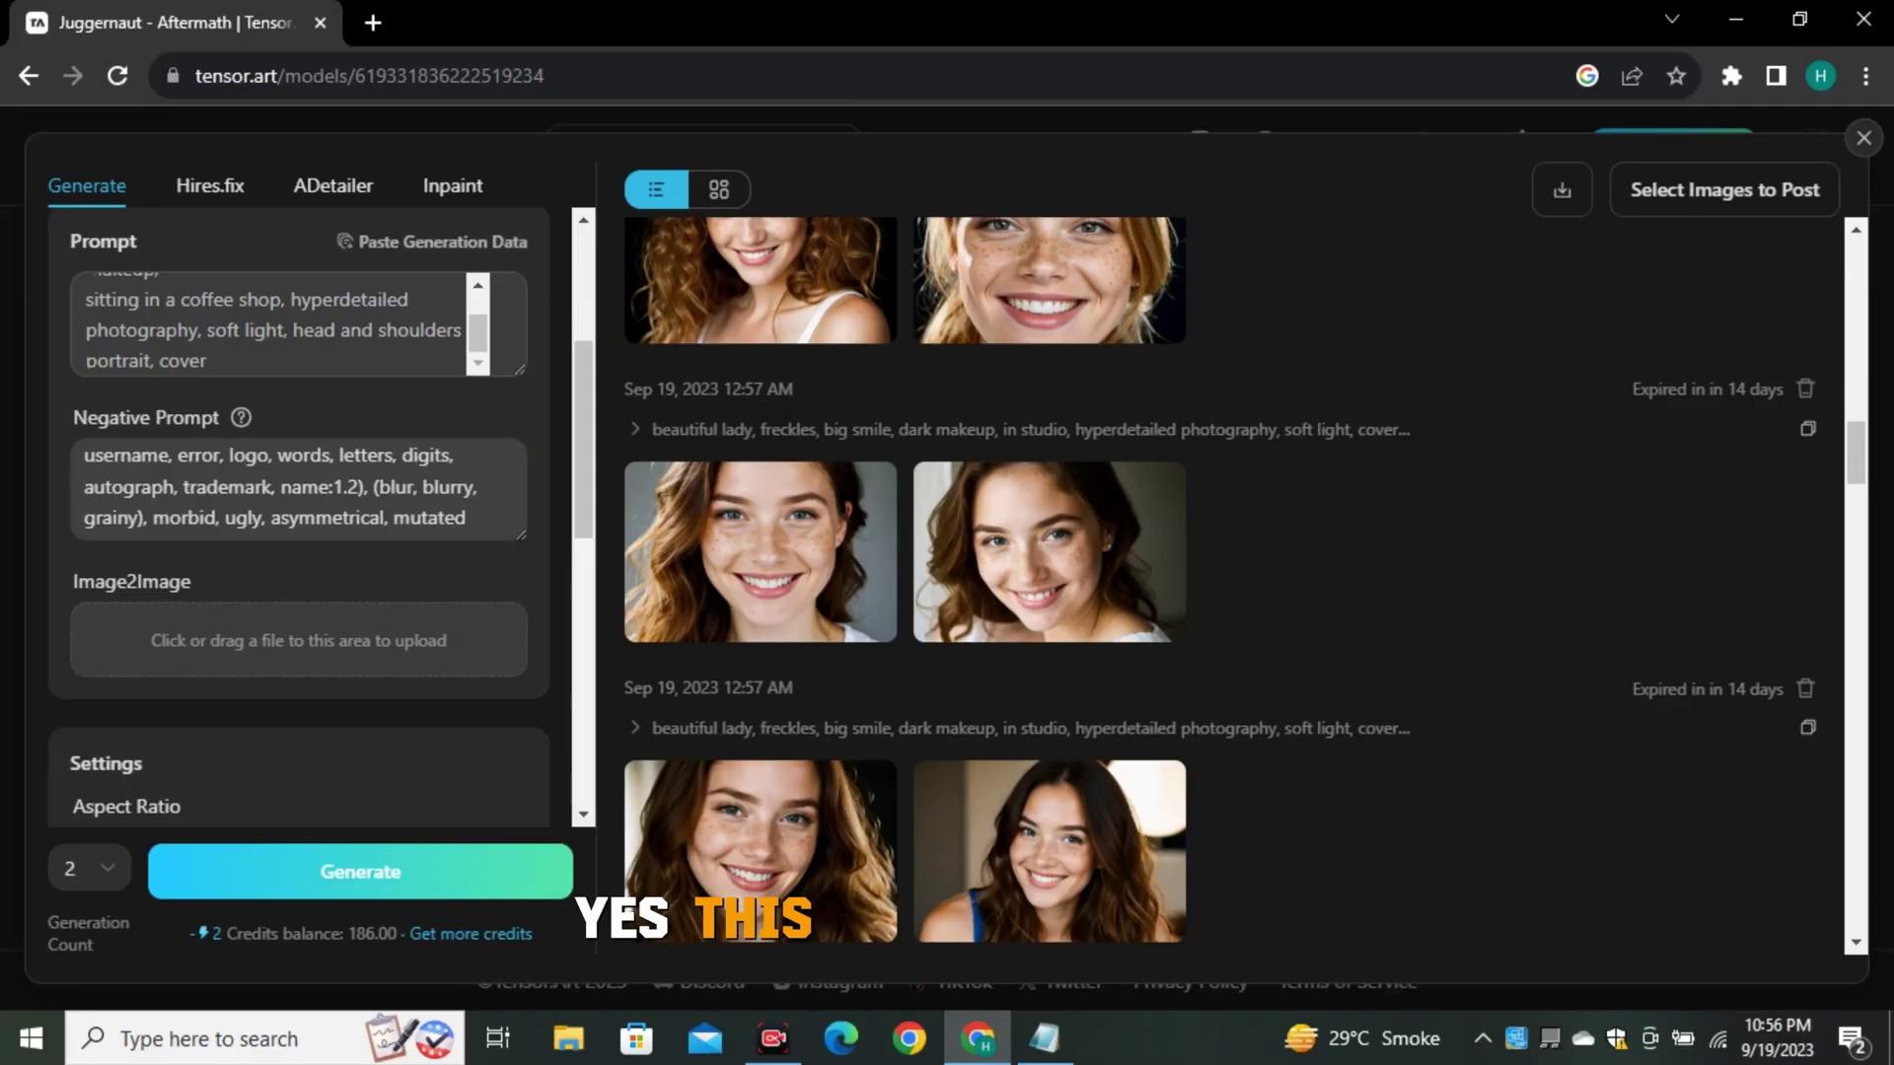
left_click(760, 552)
key("Escape")
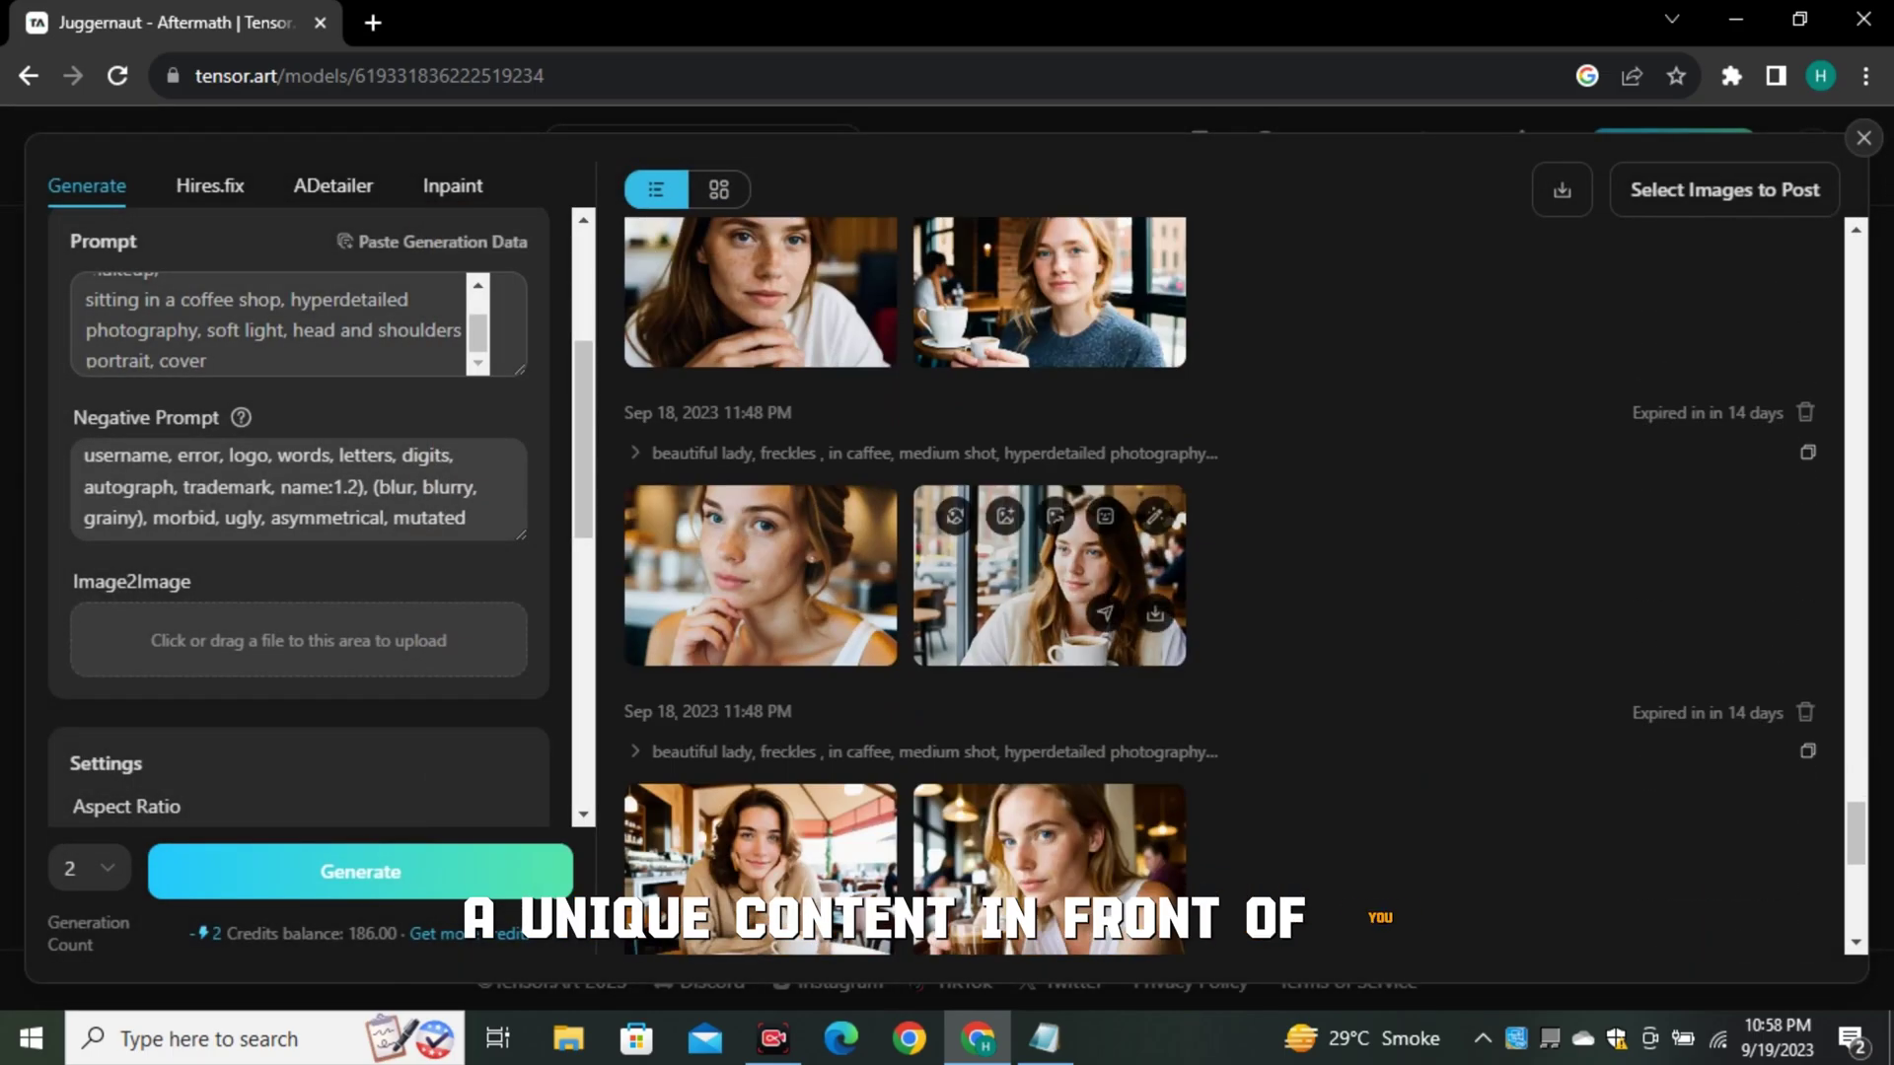
left_click(759, 575)
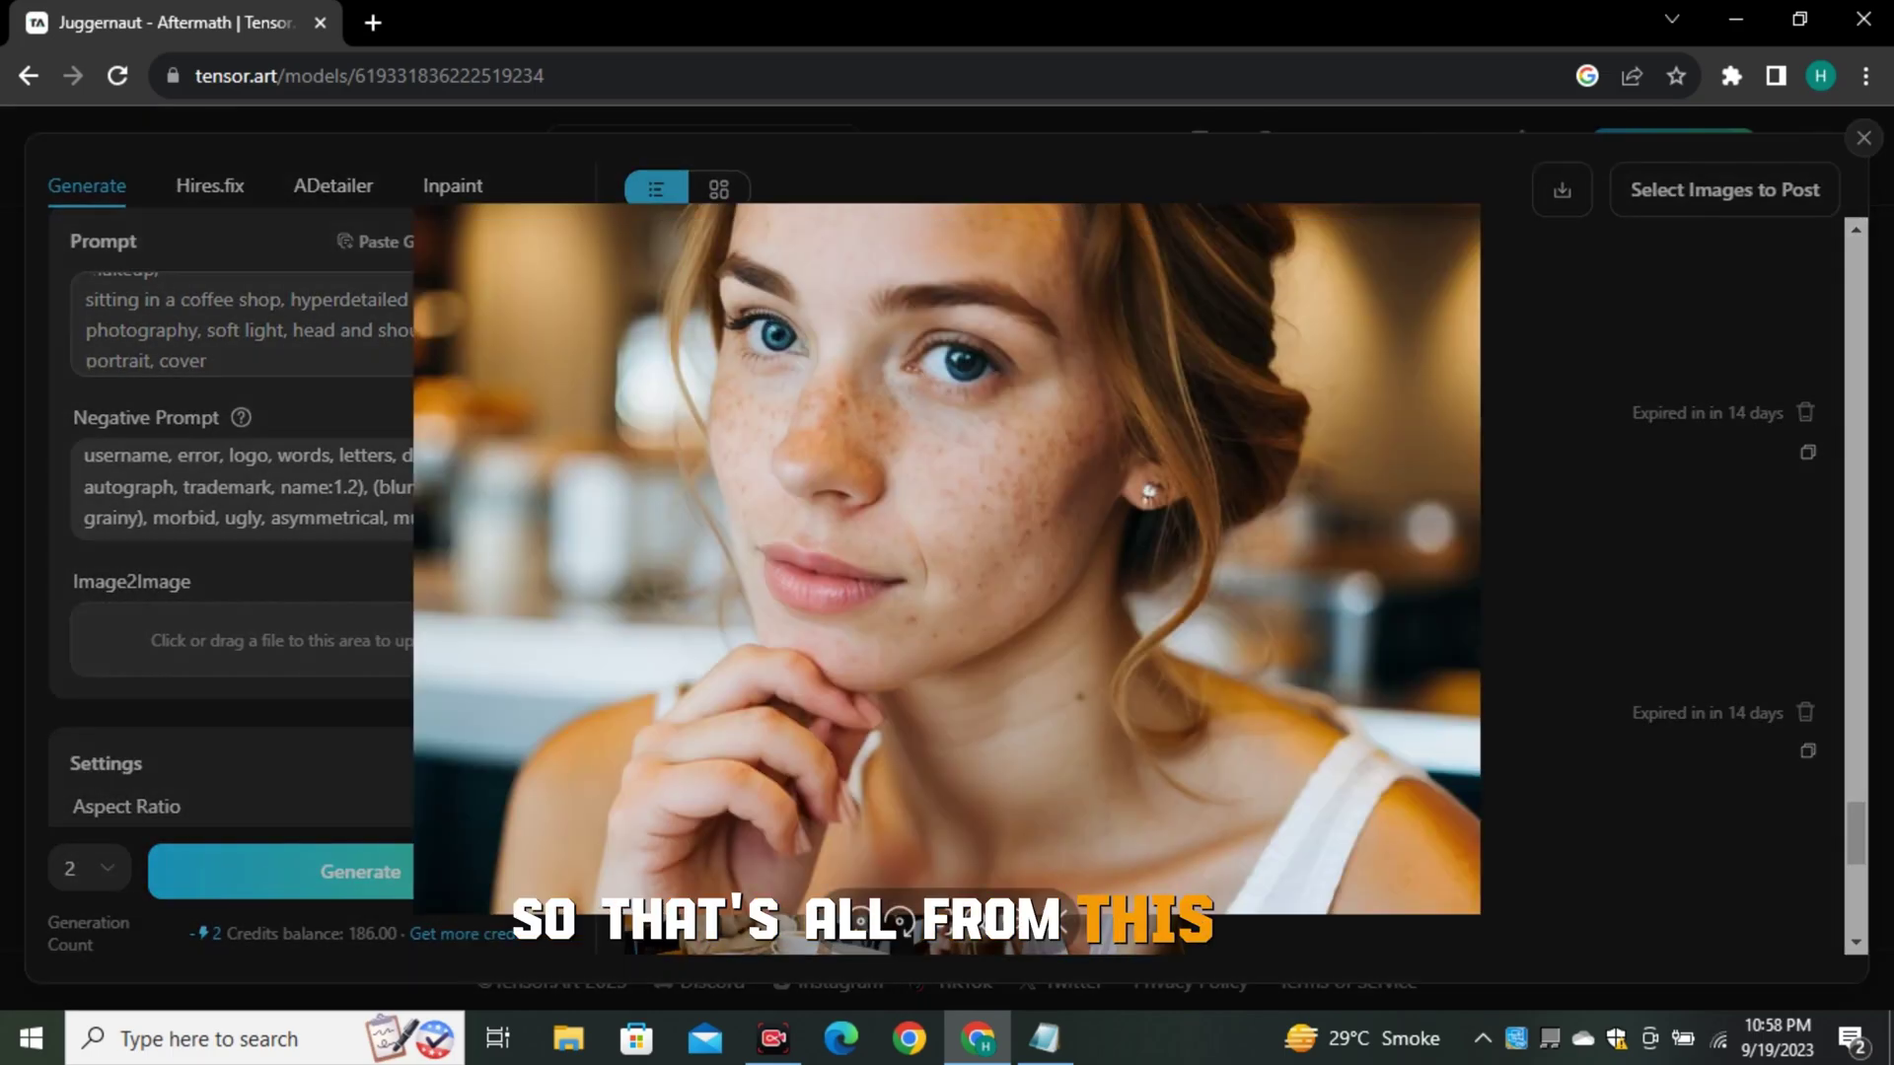